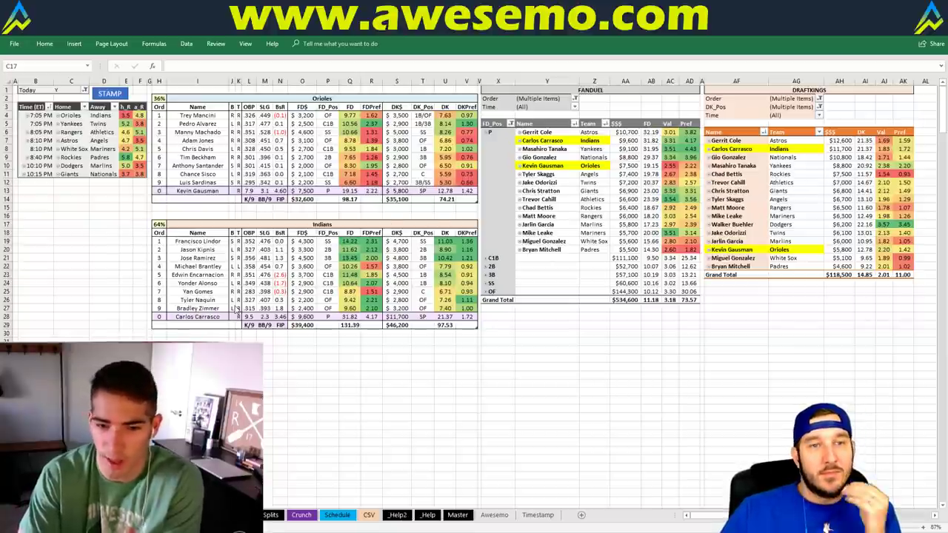
left_click(71, 223)
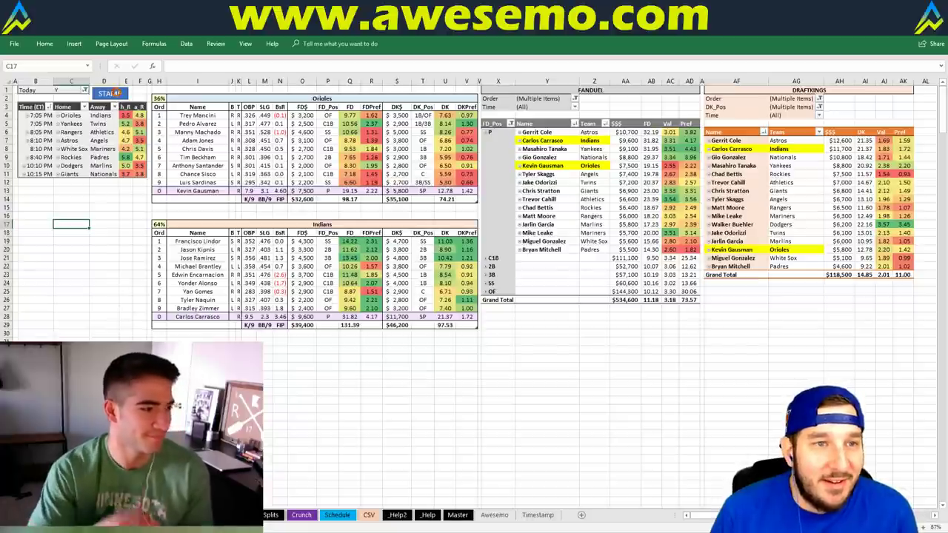
key("ctrl+Home")
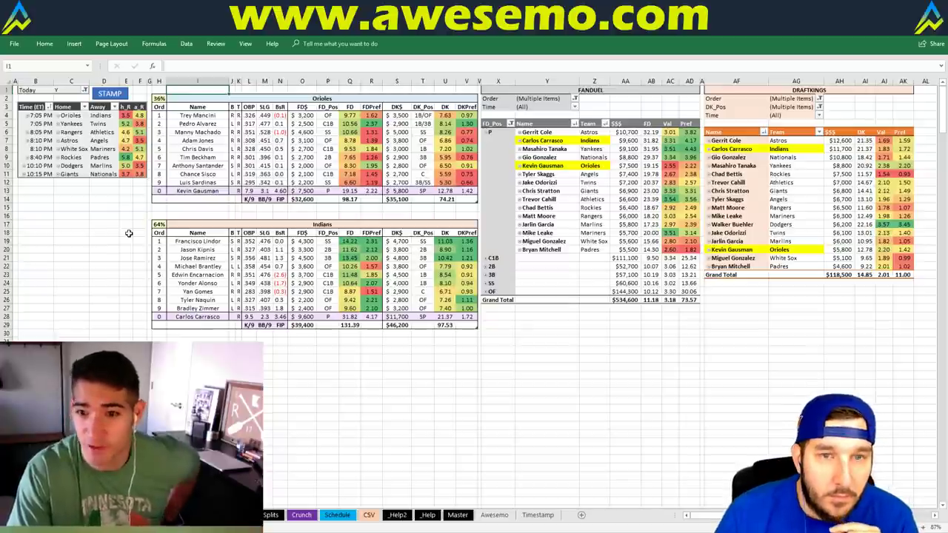
- Change the Splits sheet's tab color to a light blue theme color and return to the matchup sheet
right_click(271, 515)
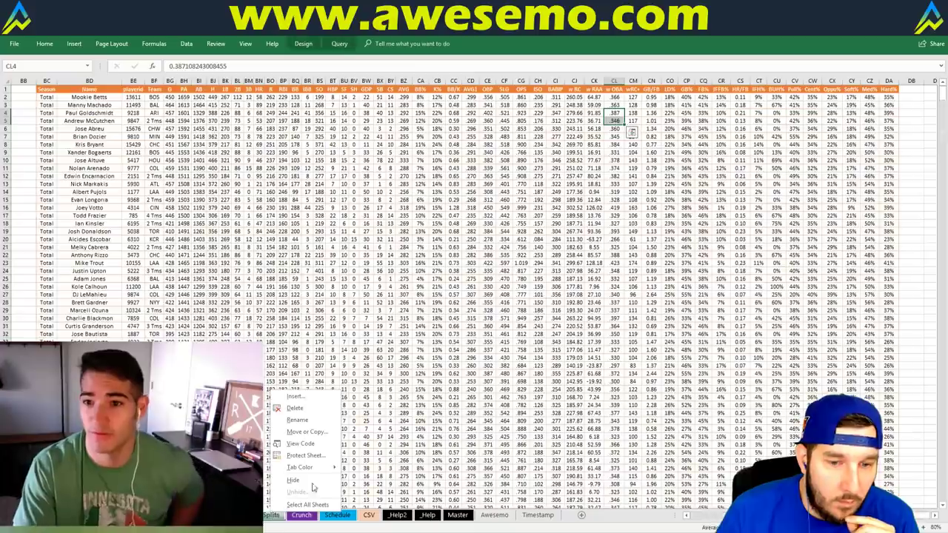
mouse_move(320, 470)
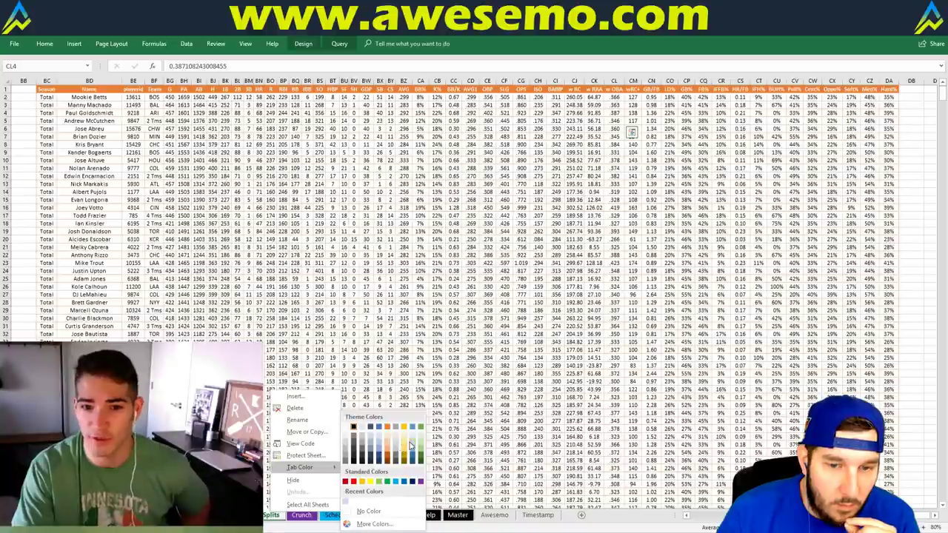
left_click(408, 443)
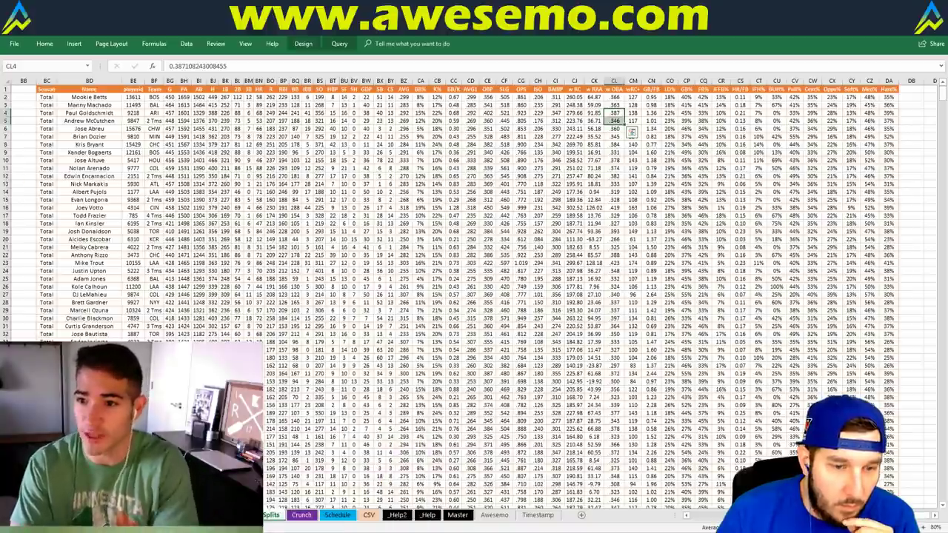
key("ctrl+Page_Down")
left_click(365, 398)
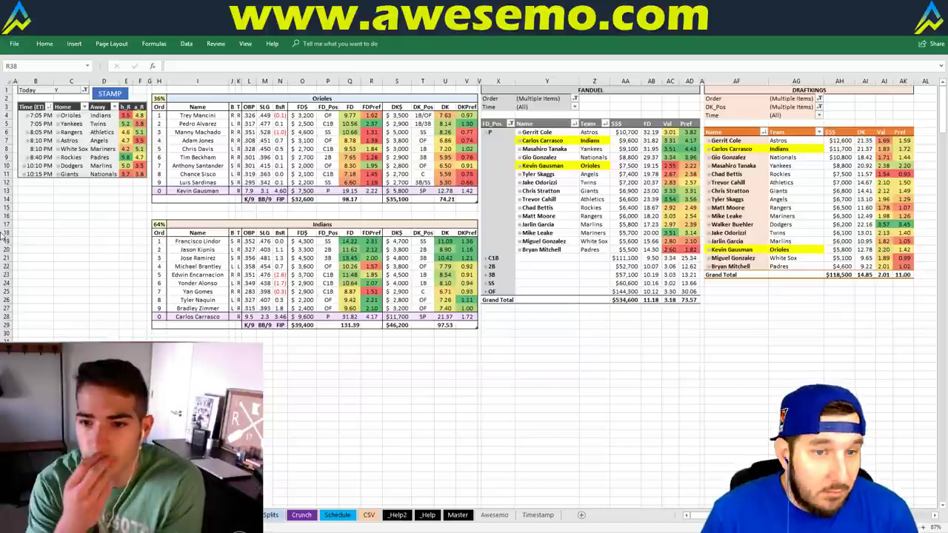
left_click(103, 216)
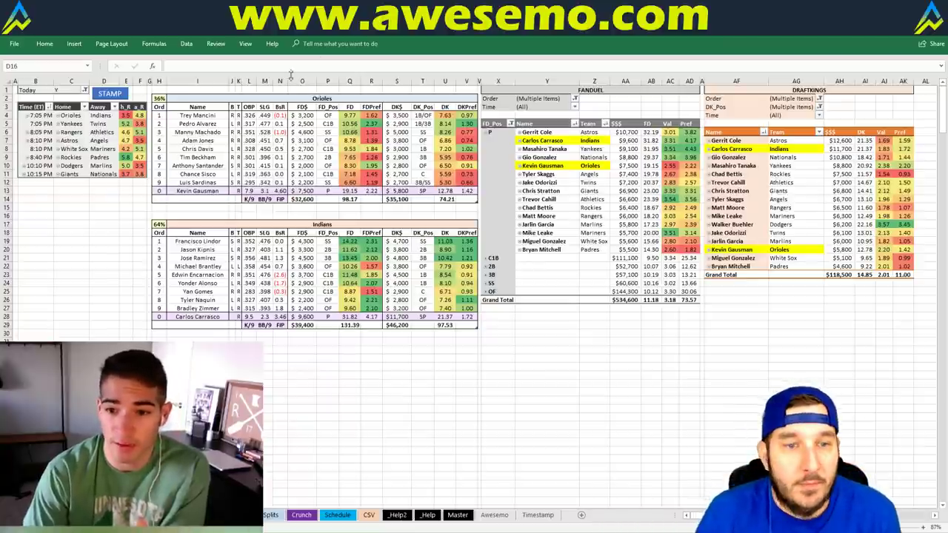
left_click(113, 215)
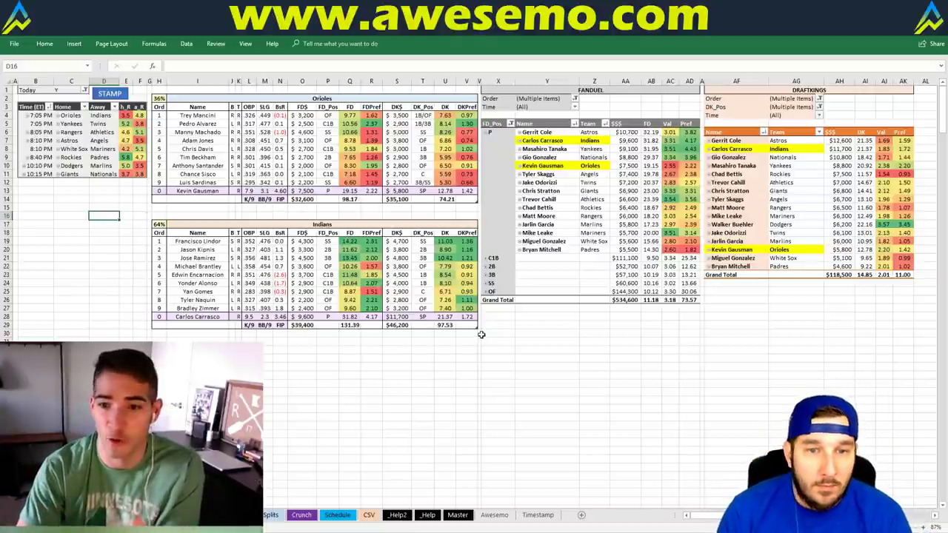
left_click(281, 333)
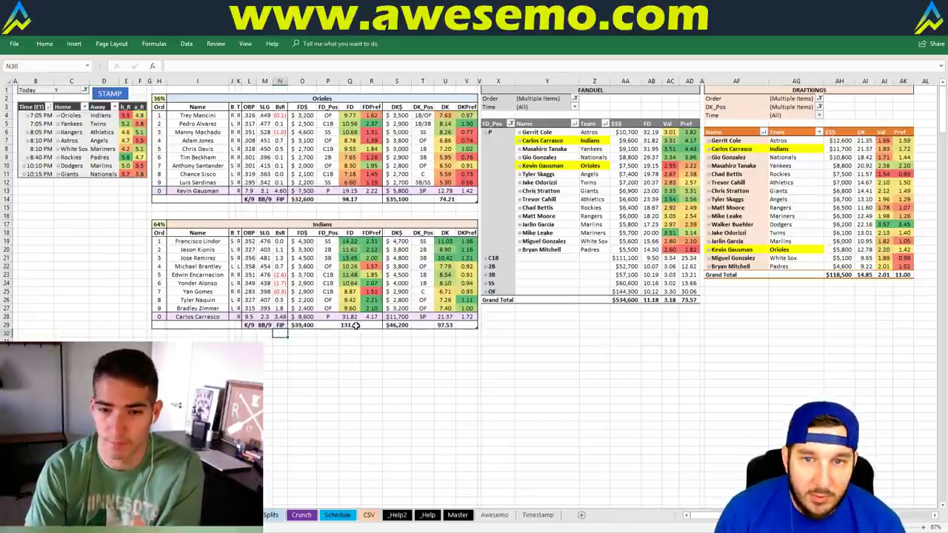
left_click(326, 341)
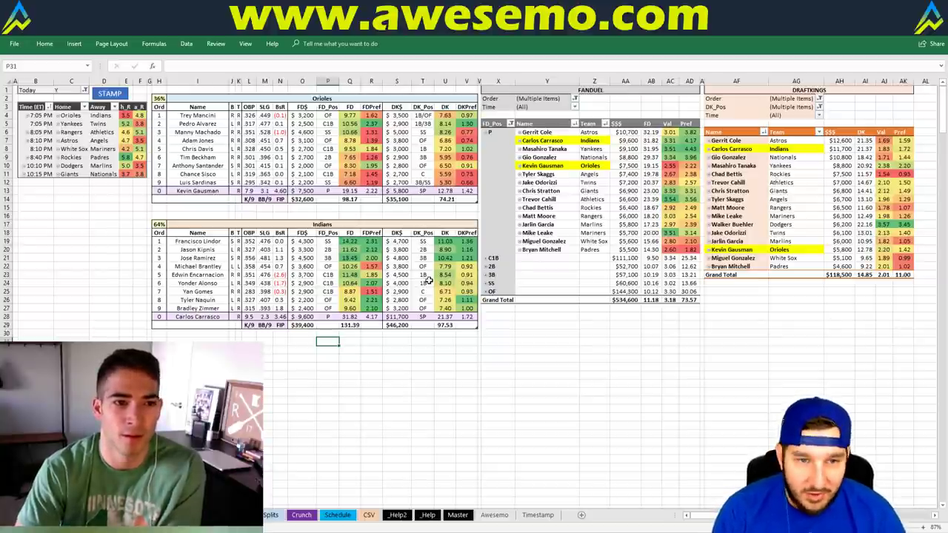
left_click(343, 208)
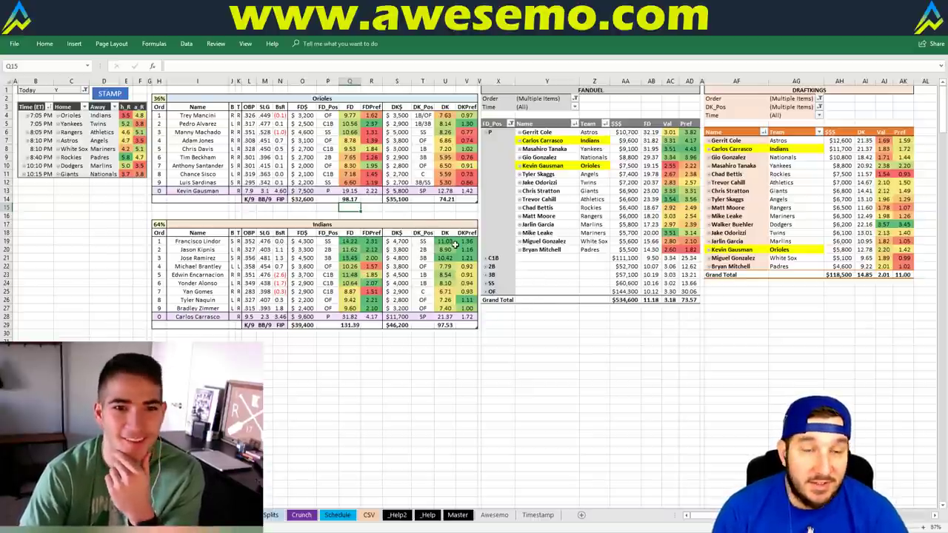
left_click(132, 211)
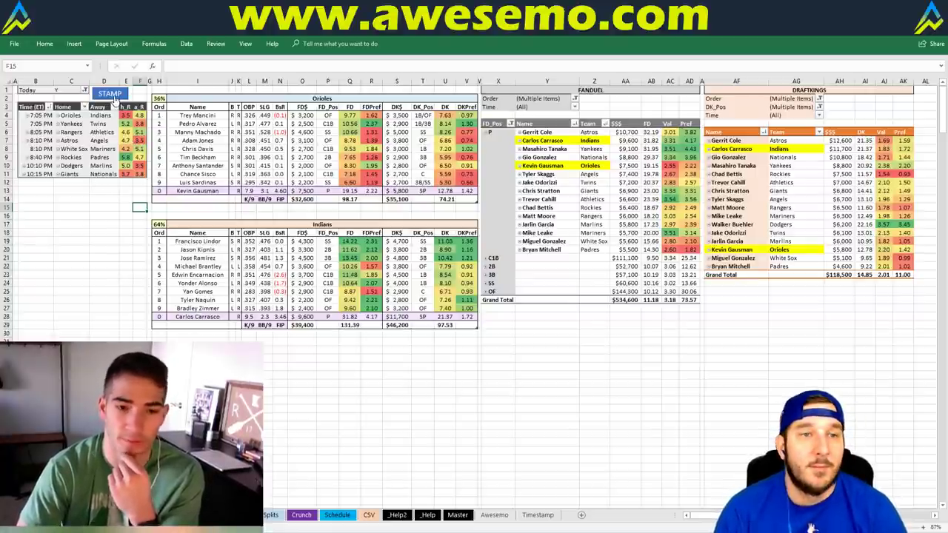
- Set the home team in the matchup header to Yankees and run the STAMP macro
left_click(253, 100)
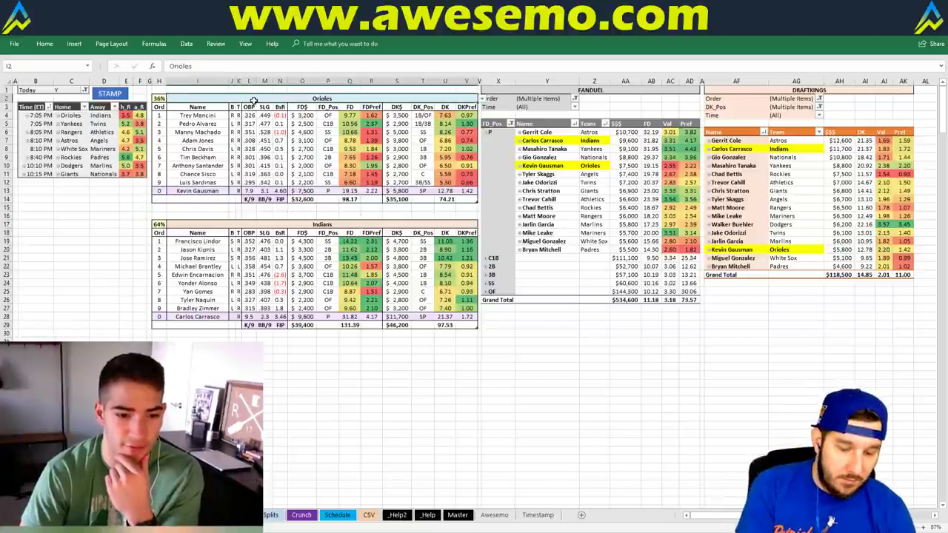
type("Yankees")
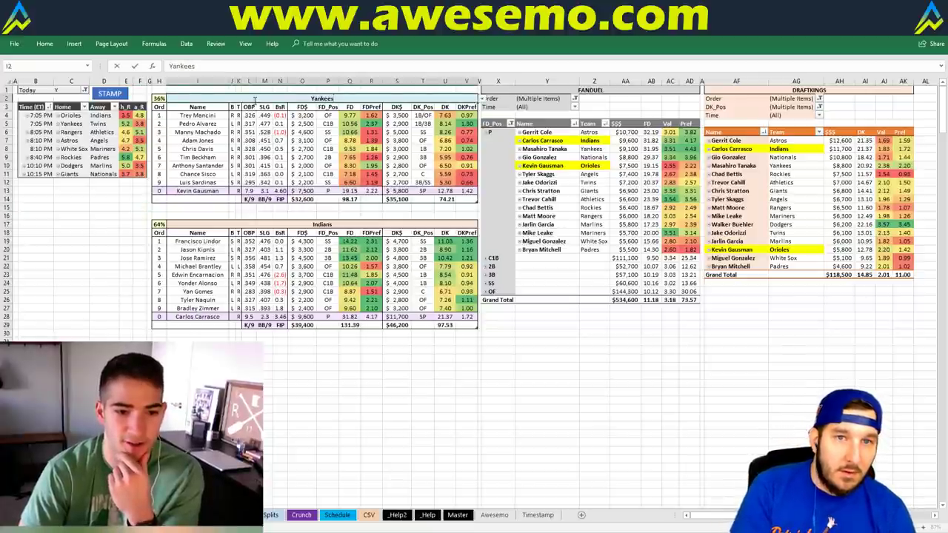
key("Return")
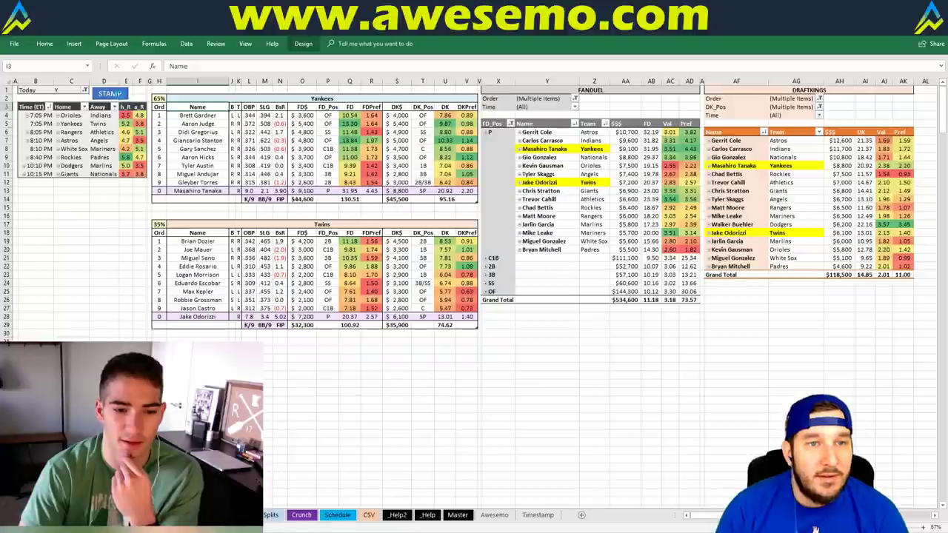
left_click(117, 93)
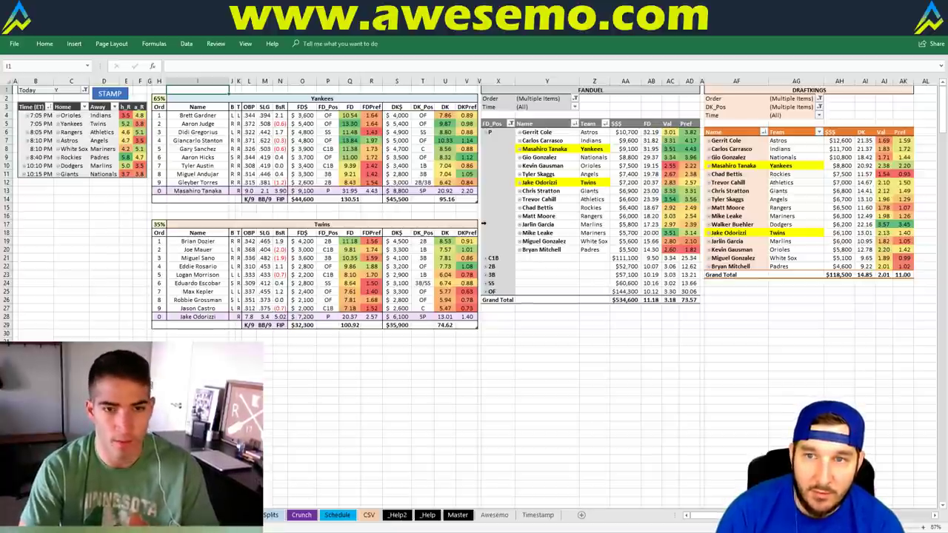
left_click(126, 191)
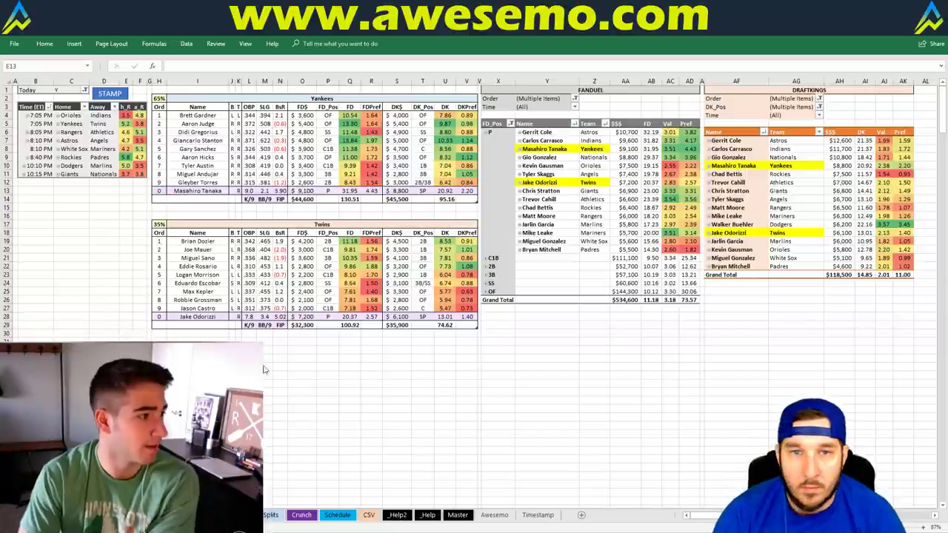
key("alt+Tab")
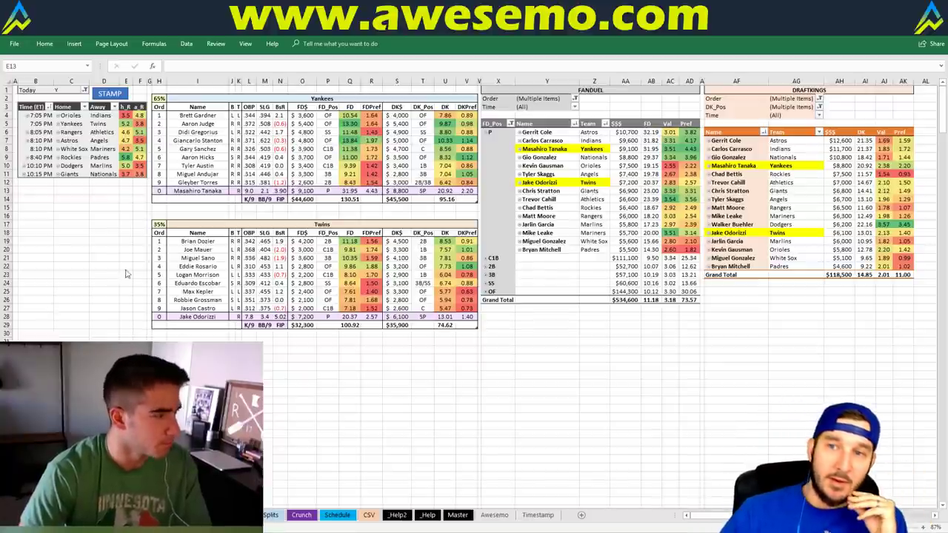
key("alt+Tab")
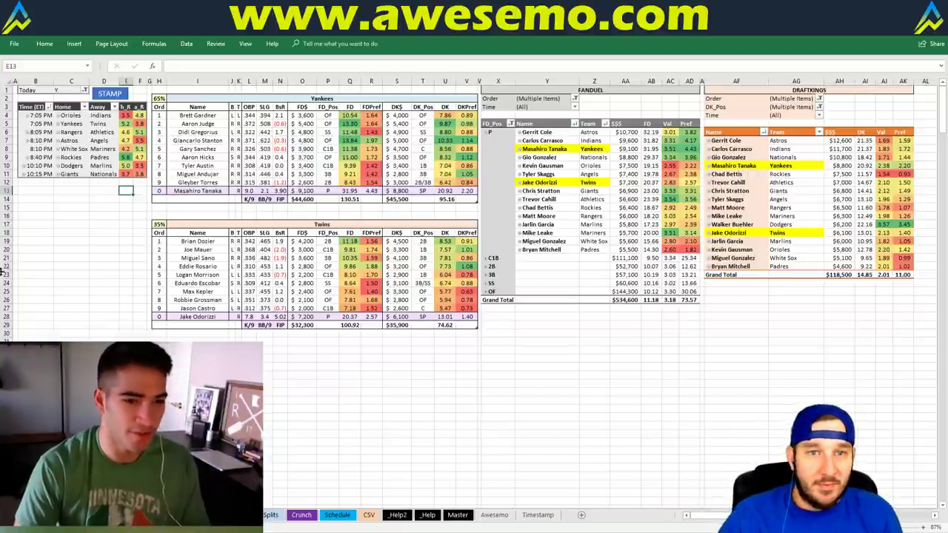
left_click(100, 247)
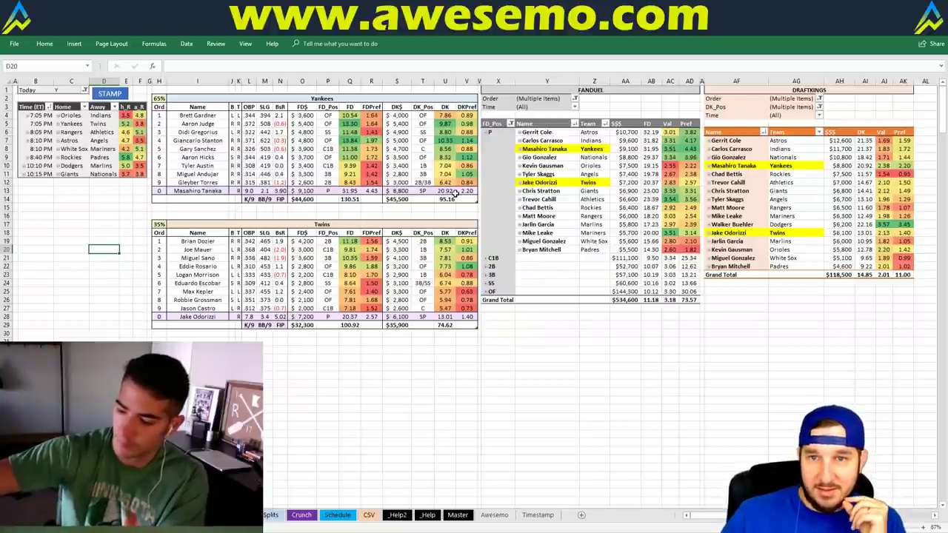
left_click_drag(525, 318, 563, 326)
left_click(651, 334)
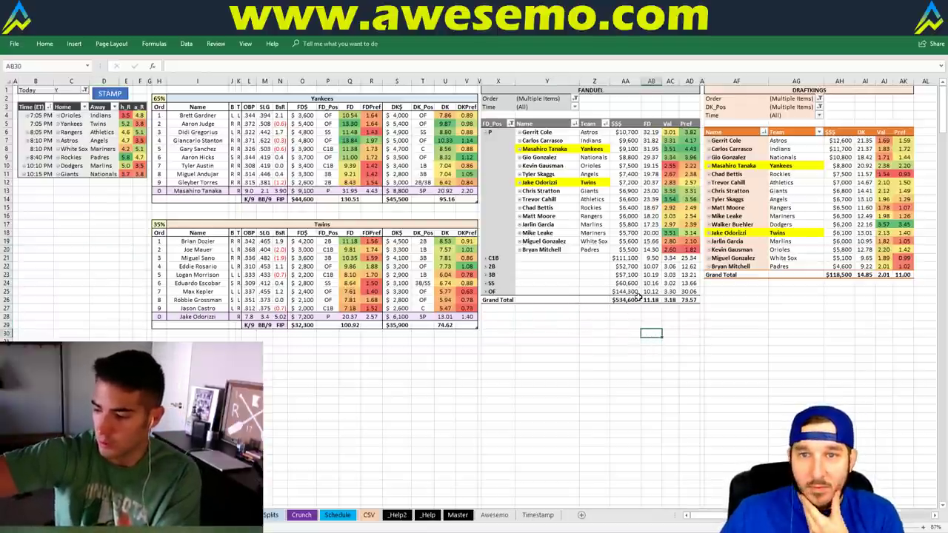
left_click(594, 342)
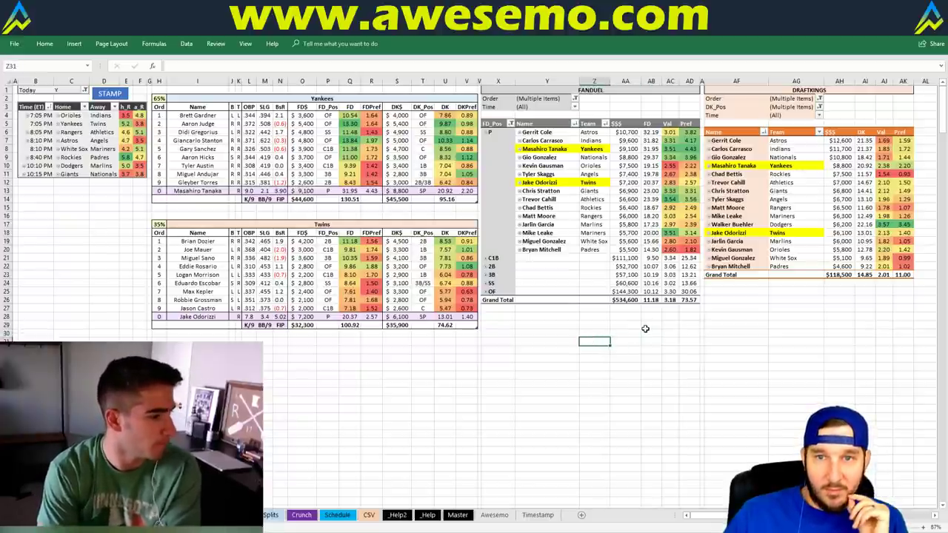
left_click(583, 325)
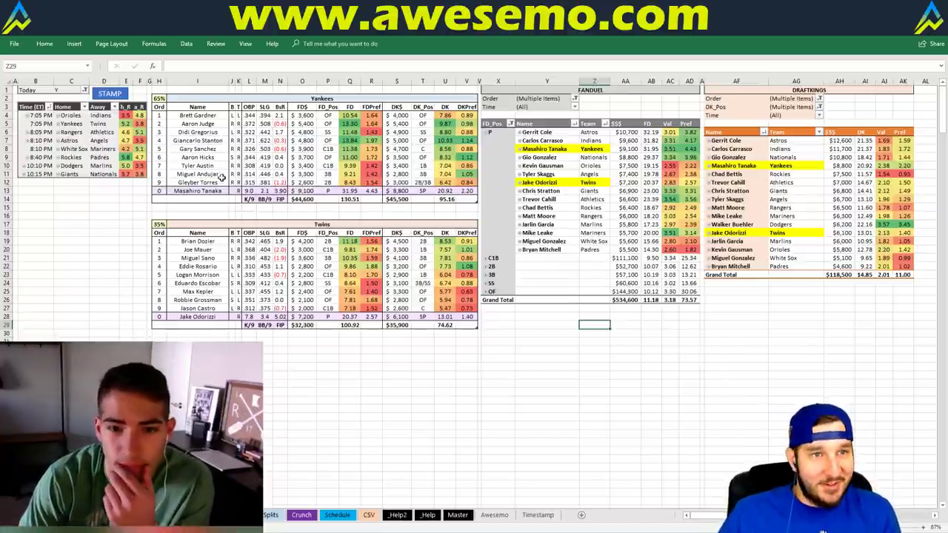
left_click(101, 209)
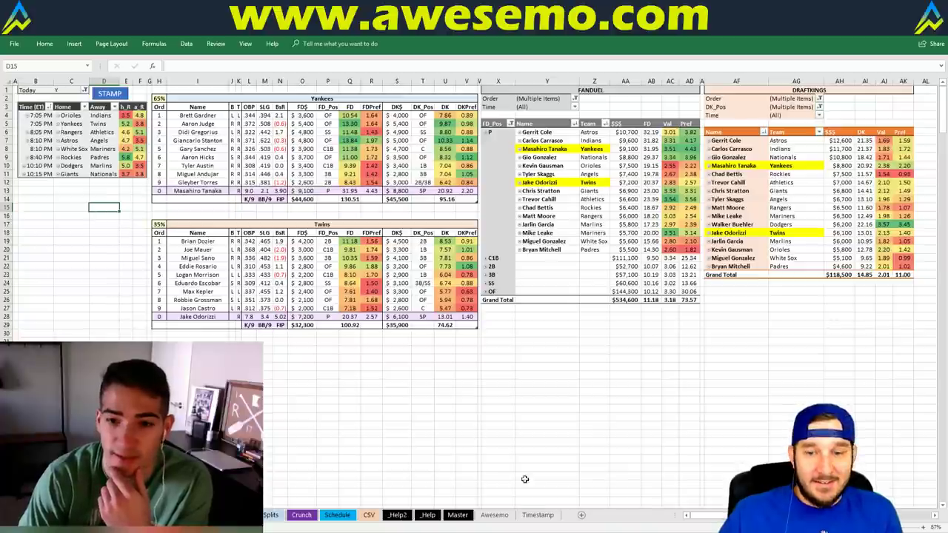
- Look at the Timestamp sheet briefly and return to the matchup sheet
left_click(535, 515)
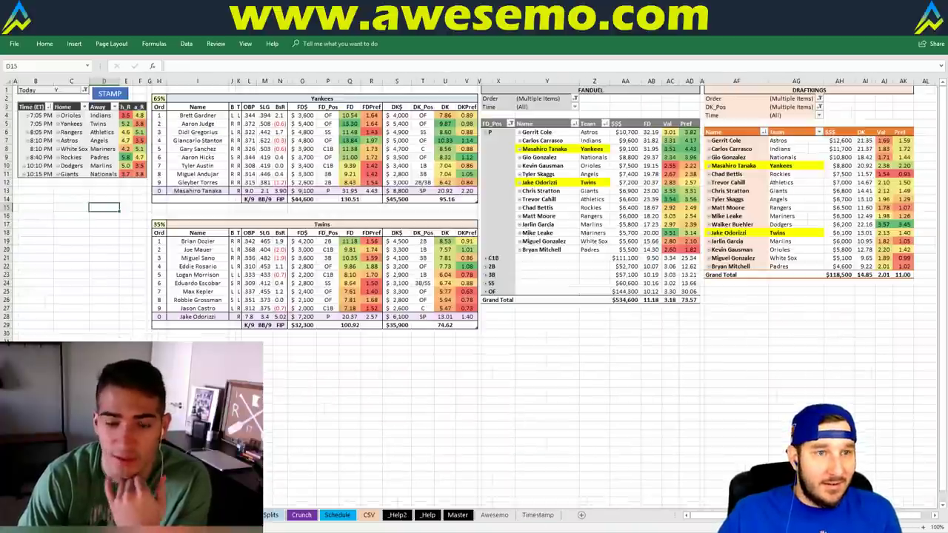
left_click(237, 515)
left_click(98, 228)
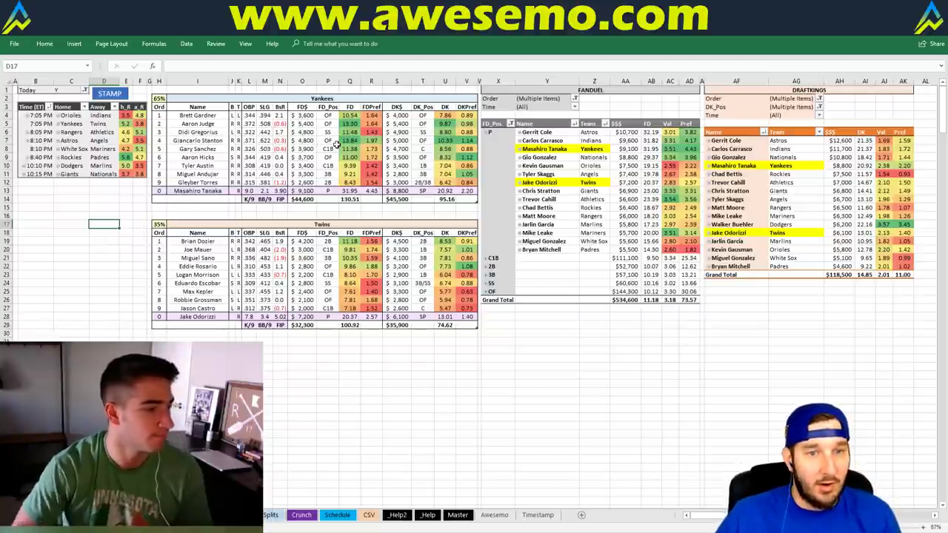
- Set the home team in the matchup header to Rangers and run the STAMP macro
left_click(158, 224)
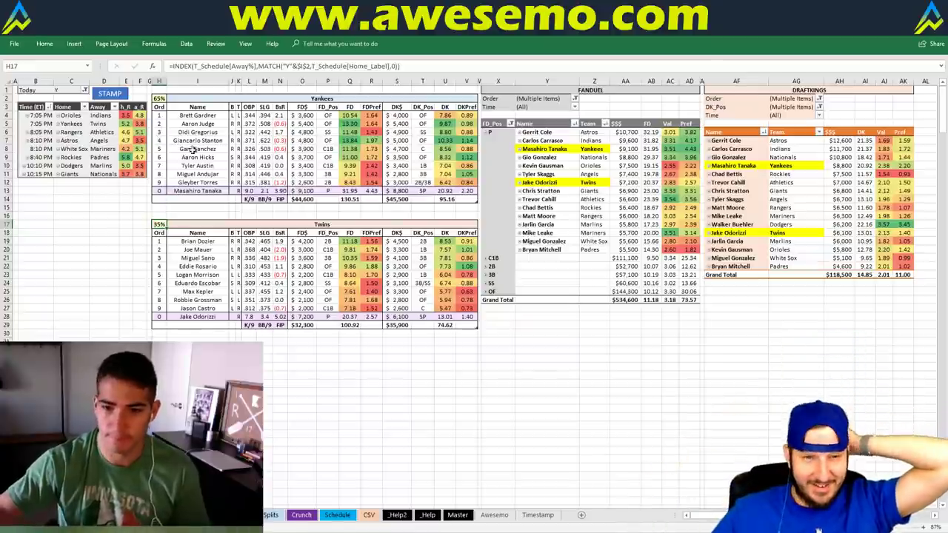
left_click(307, 100)
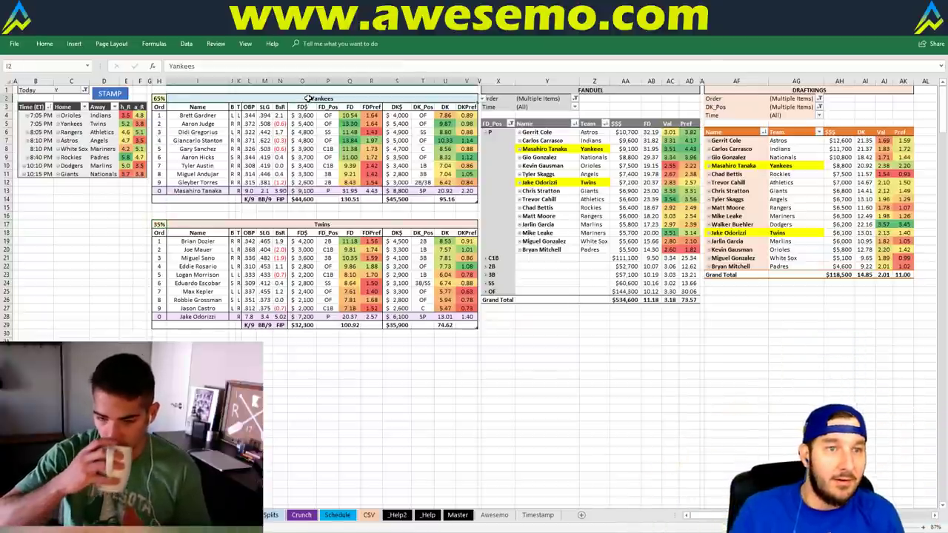
type("Range")
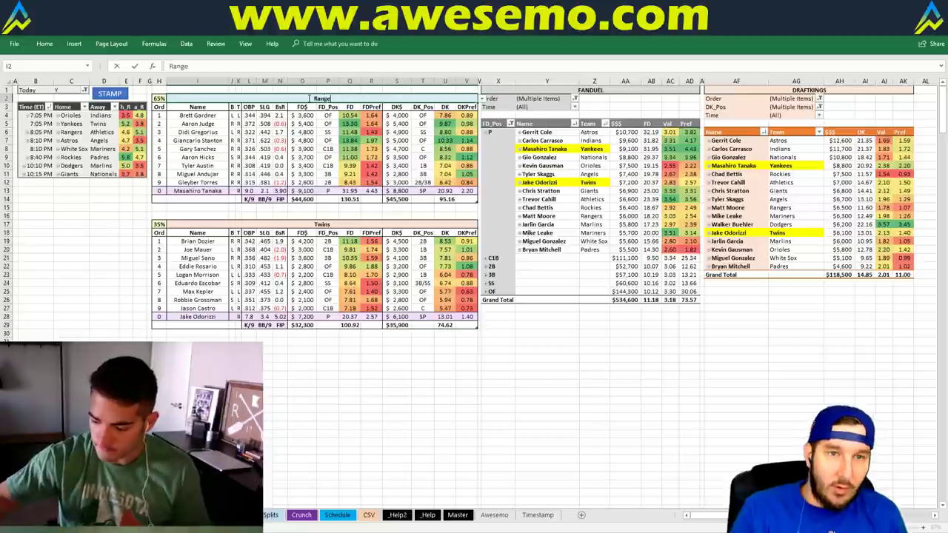
type("rs")
key("Return")
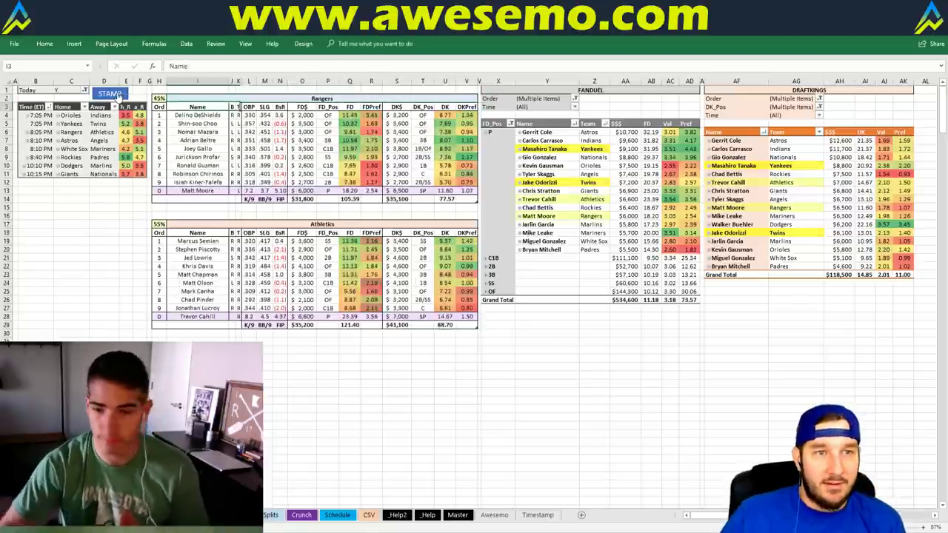
left_click(116, 94)
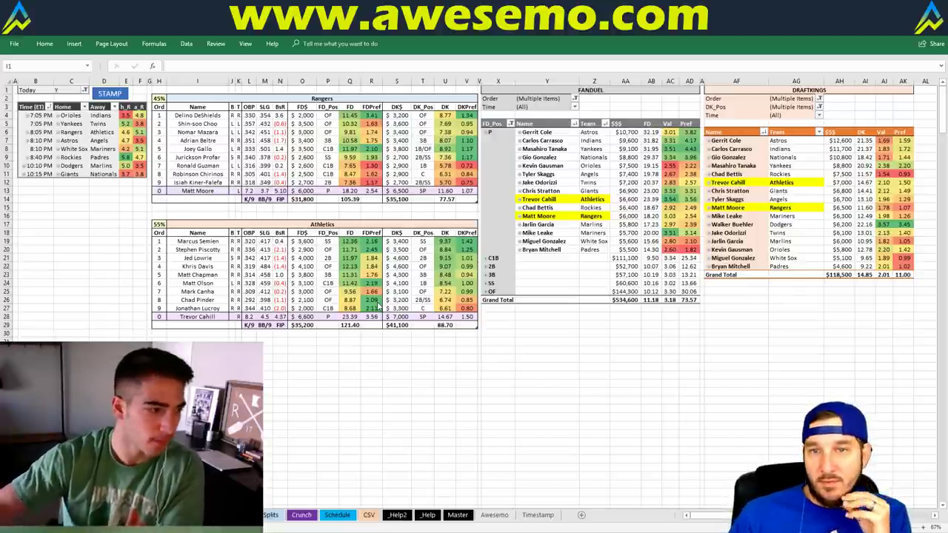
- Switch to the browser to view the FantasyCruncher FanDuel lineups, and return to the matchup sheet in Excel
left_click(301, 348)
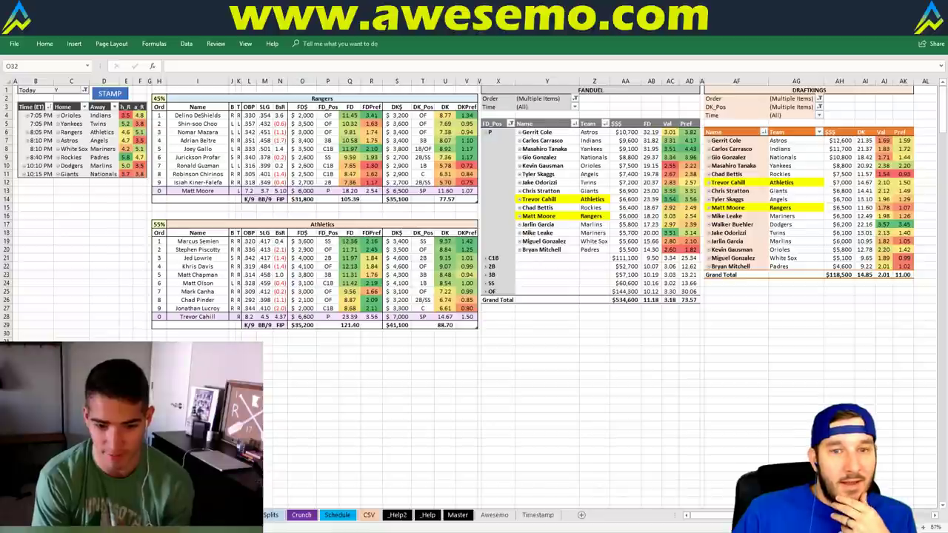
key("alt+Tab")
key("ctrl+Tab")
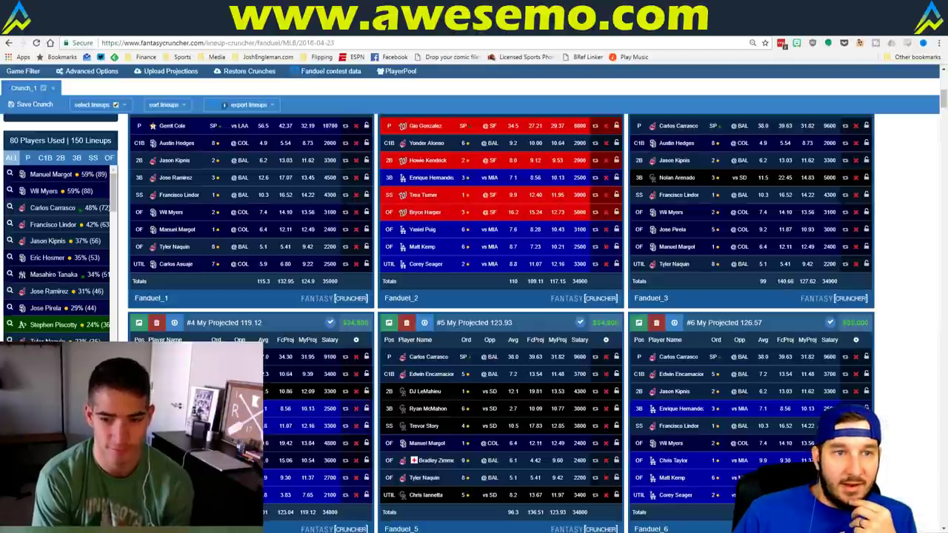
key("alt+Tab")
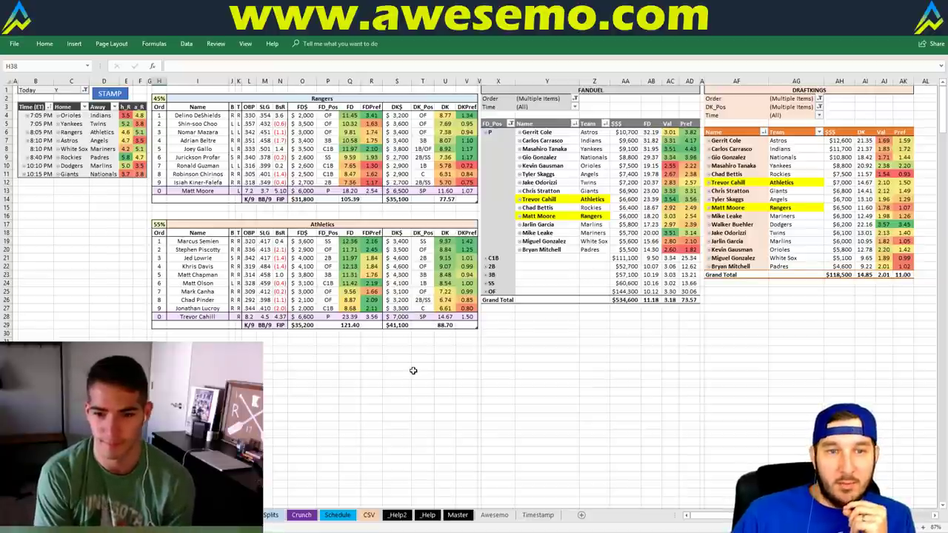
left_click(397, 390)
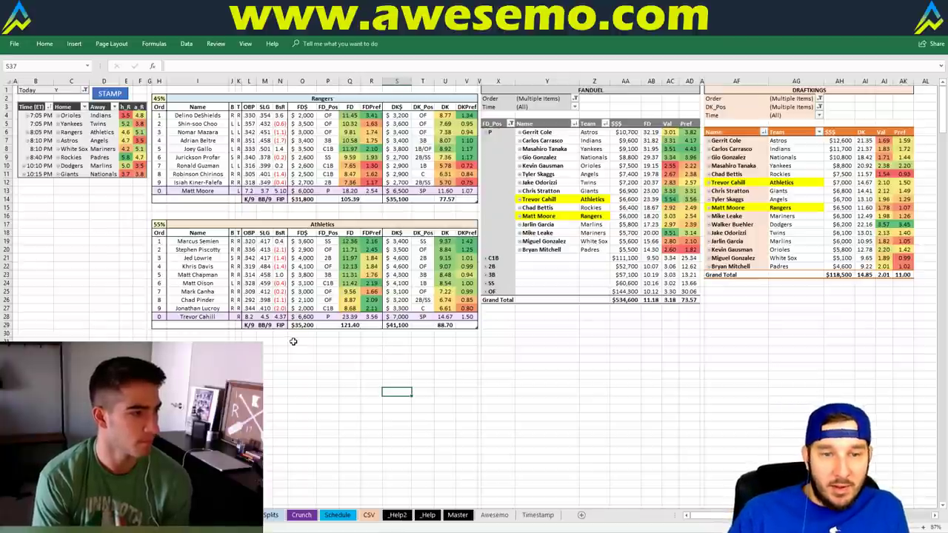
- Switch to the browser and look through the player exposure list of the FantasyCruncher DraftKings lineups
left_click(428, 336)
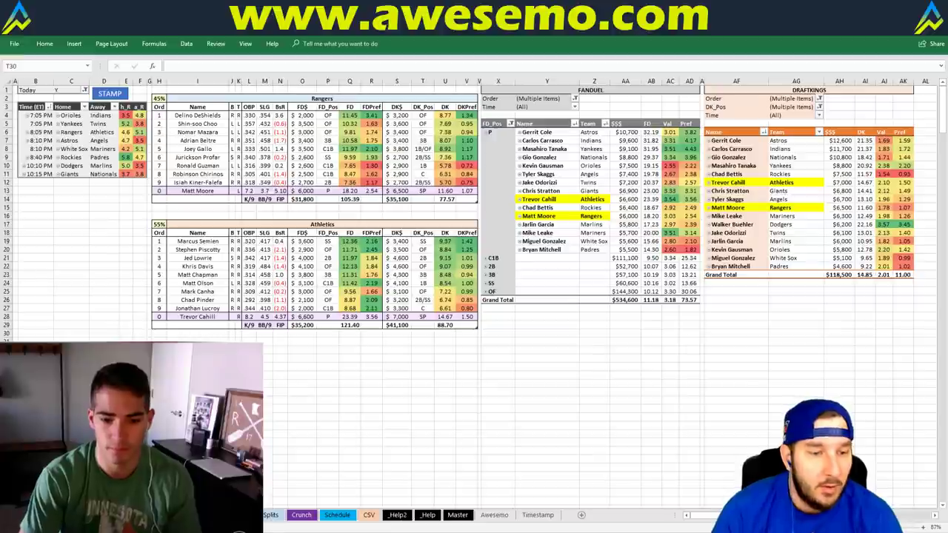
key("alt+Tab")
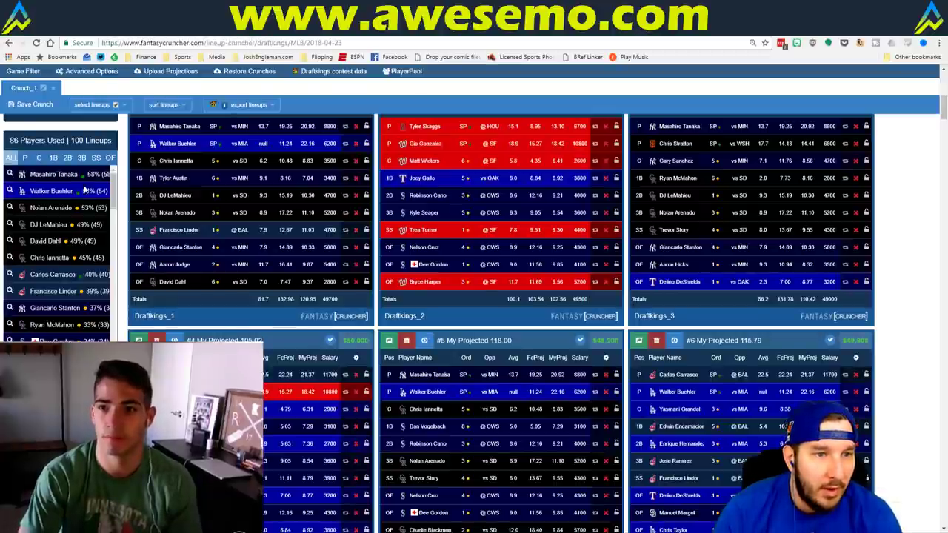
scroll(83, 194, "down", 2)
scroll(83, 193, "up", 3)
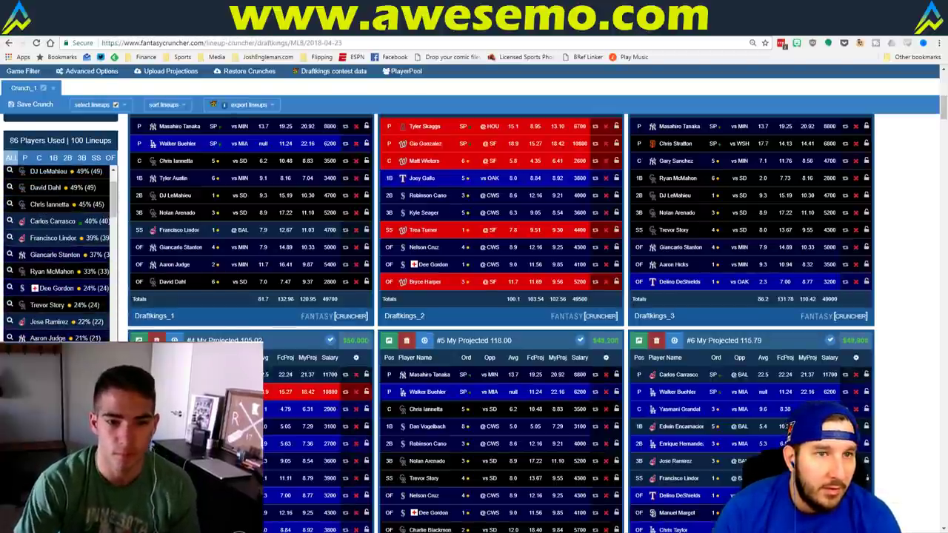
- Look through the player exposure list of the FantasyCruncher FanDuel lineups, and return to the matchup sheet in Excel
key("ctrl+Tab")
scroll(92, 249, "down", 5)
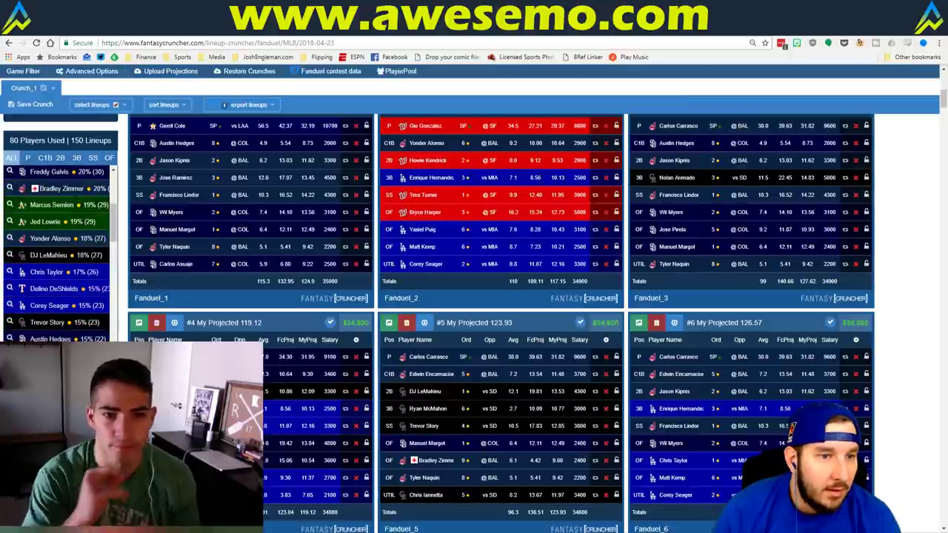
scroll(92, 249, "up", 5)
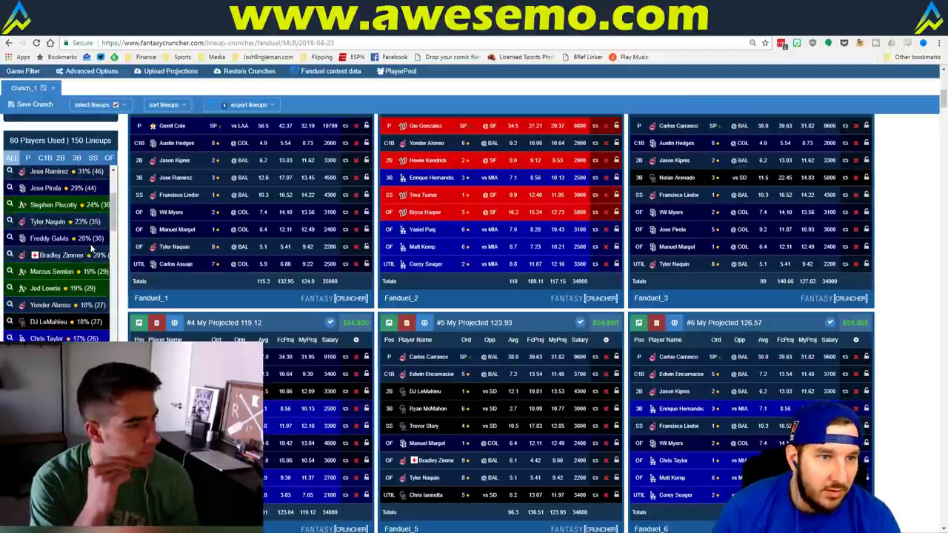
key("alt+Tab")
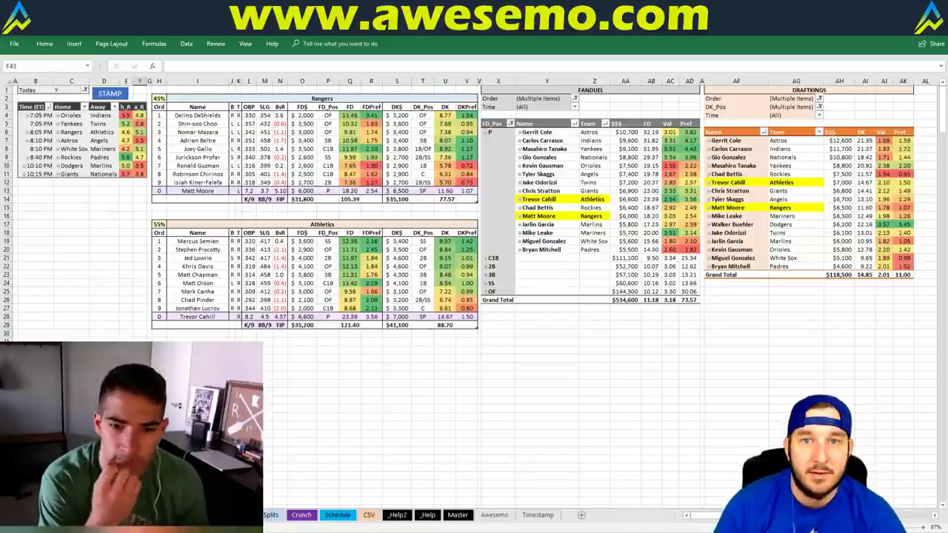
left_click(582, 383)
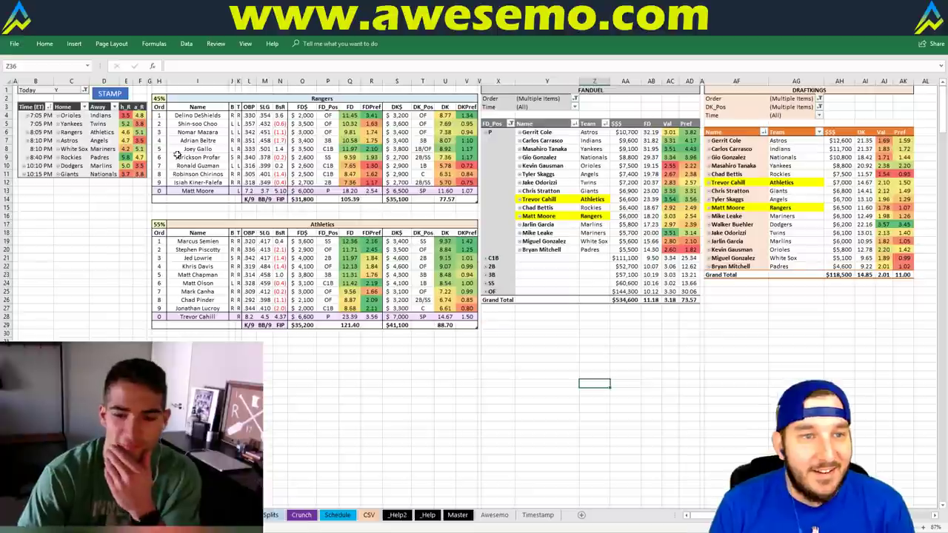
- Set the home team in the matchup header to Astros and run the STAMP macro
left_click(292, 98)
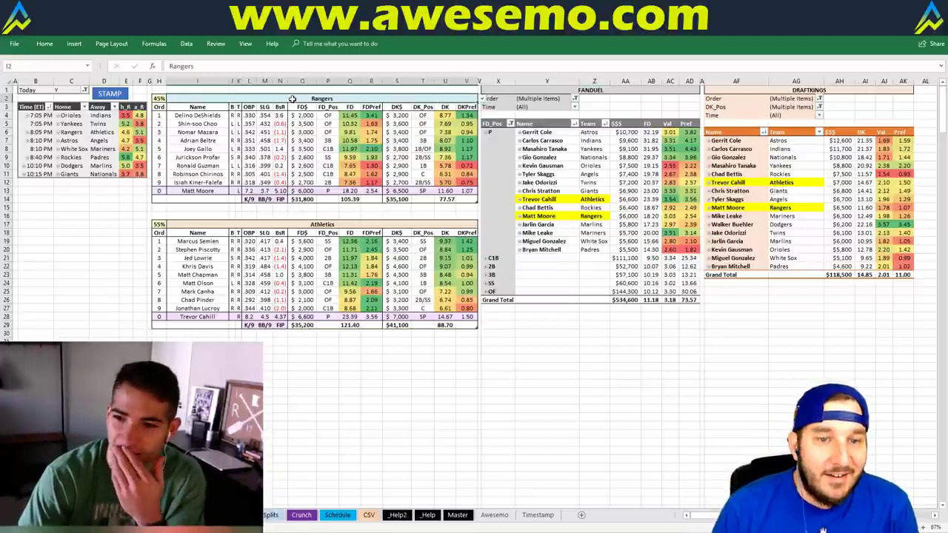
left_click(538, 514)
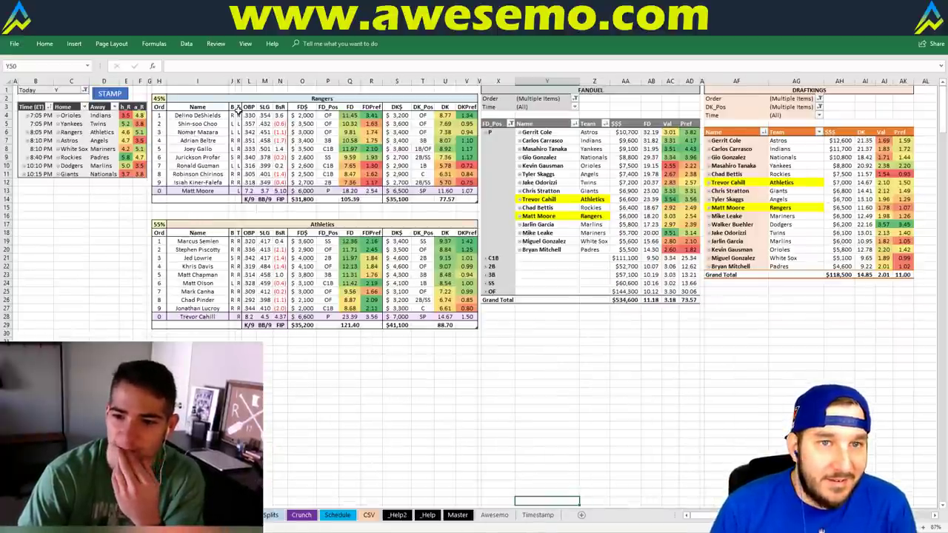
type("Astros")
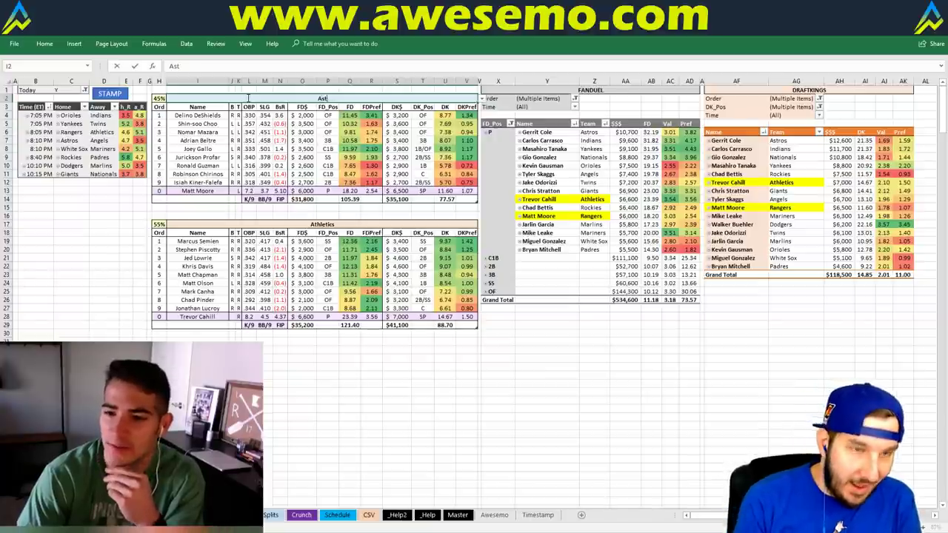
key("Return")
left_click(109, 93)
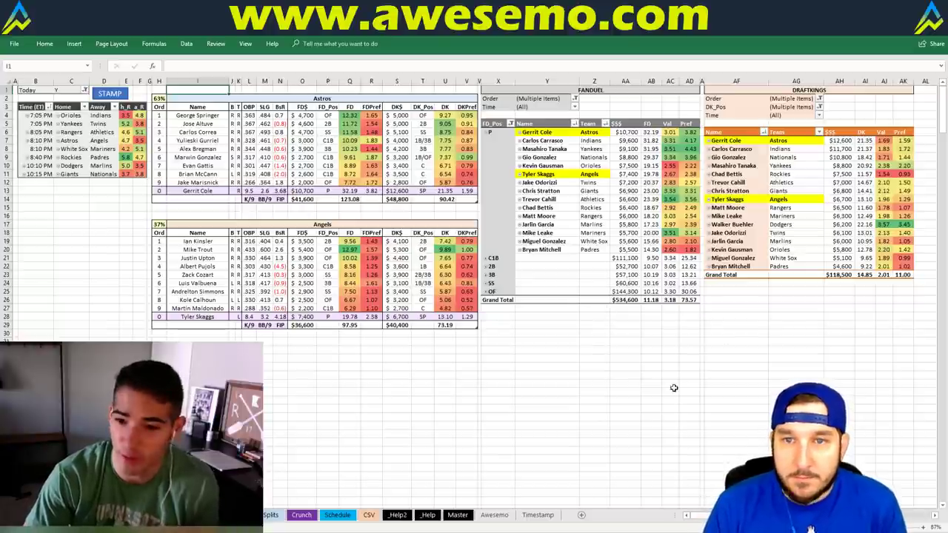
left_click(617, 367)
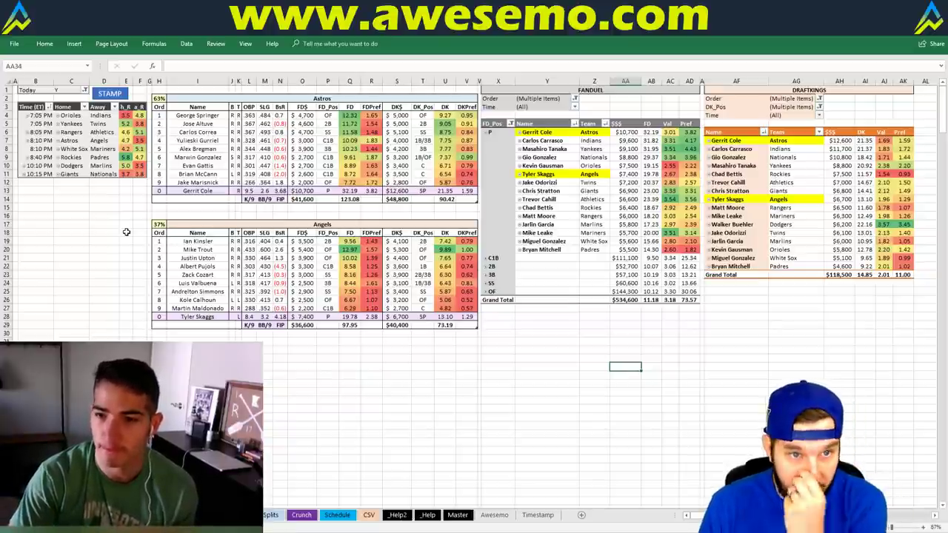
left_click(65, 208)
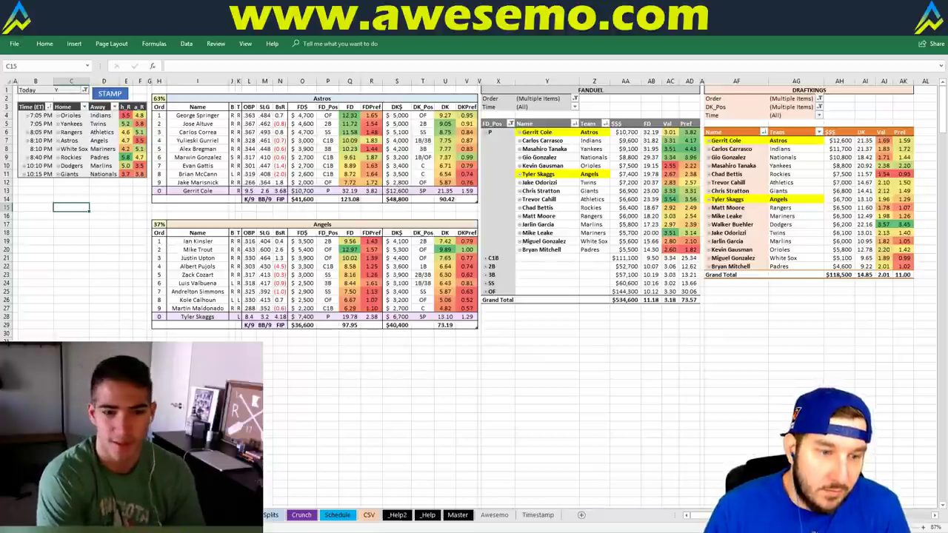
left_click(197, 367)
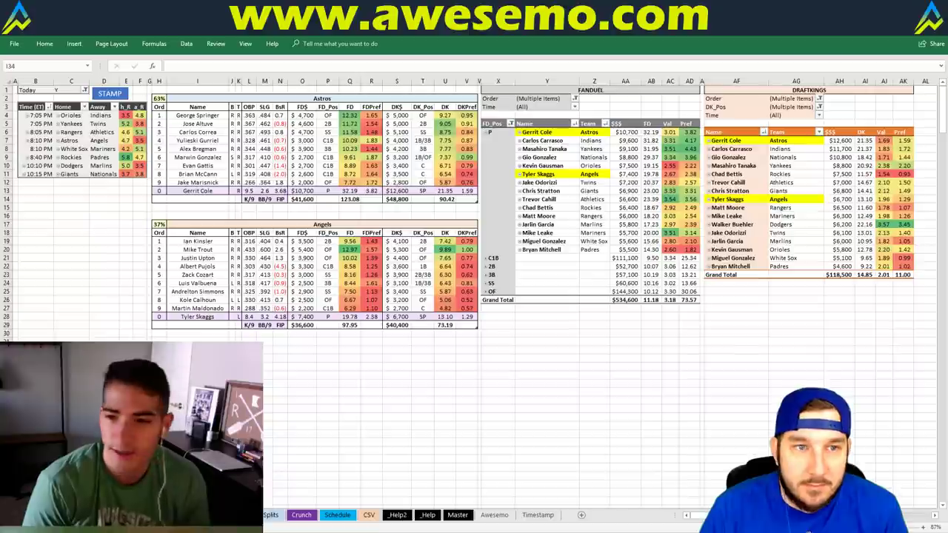
left_click(97, 291)
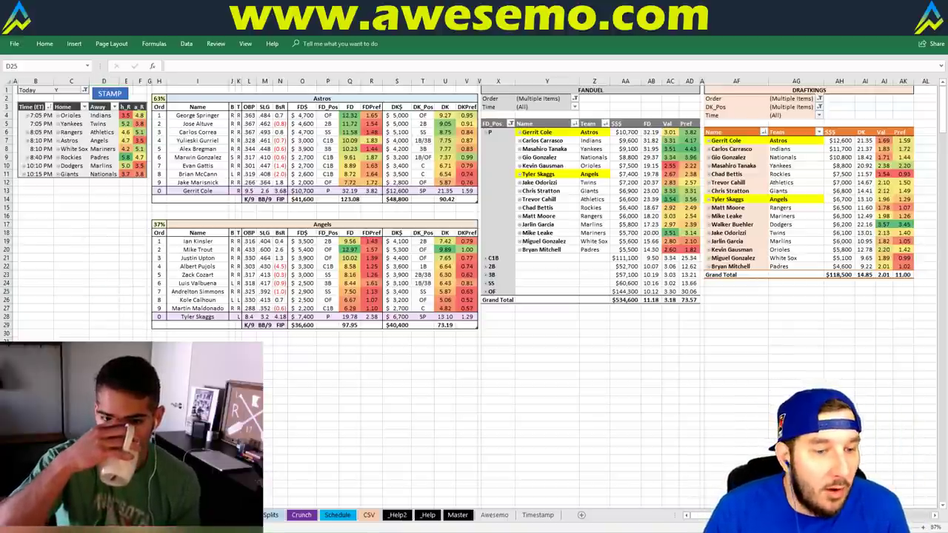
- Switch to the FanDuel lineups in the browser and review the exposures of the players used at C1B
key("alt+Tab")
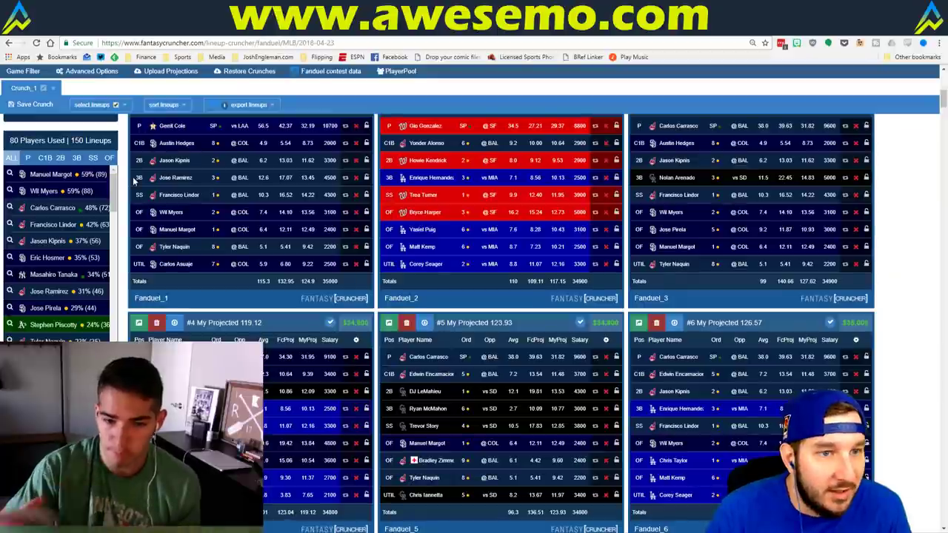
left_click(44, 158)
scroll(112, 214, "down", 3)
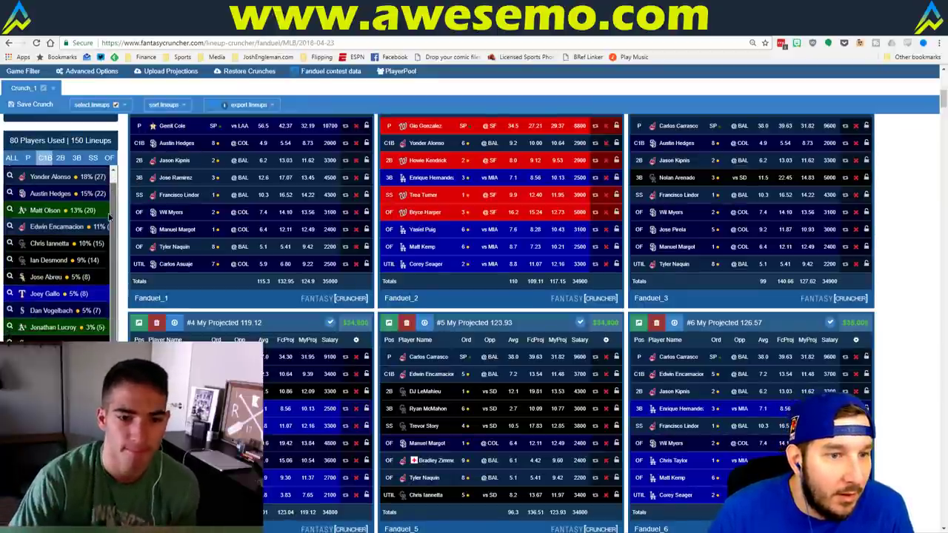
scroll(113, 170, "up", 2)
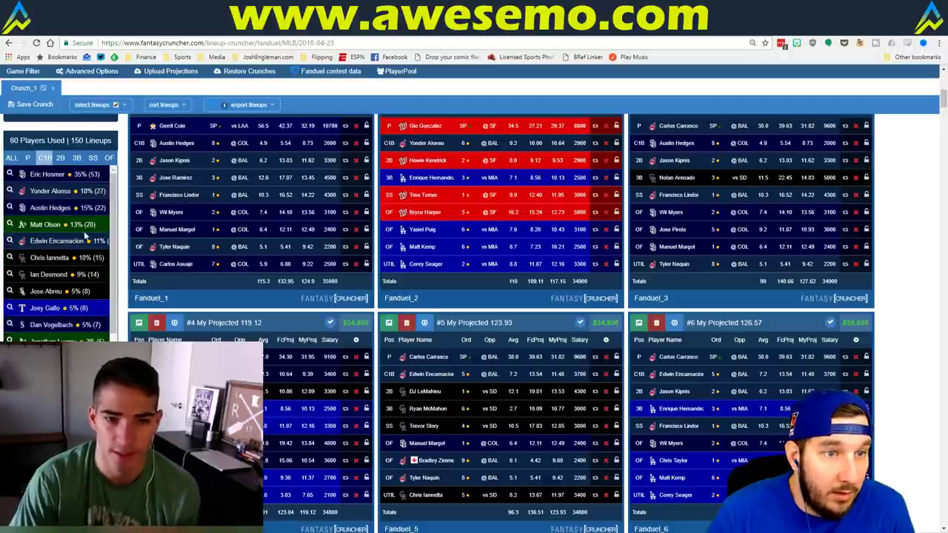
scroll(113, 241, "down", 2)
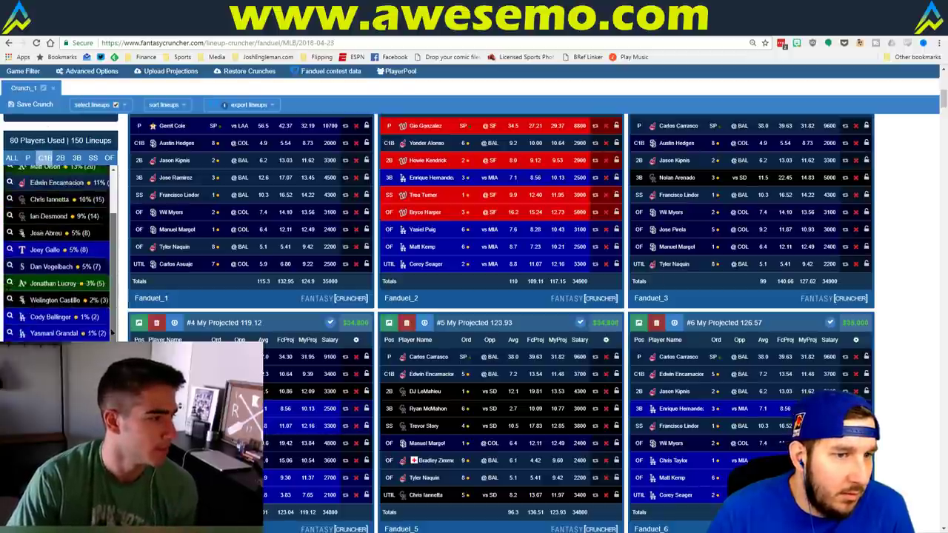
scroll(112, 241, "up", 2)
- Review the 2B exposures and the exposure list for all positions, and return to the matchup sheet in Excel
left_click(47, 160)
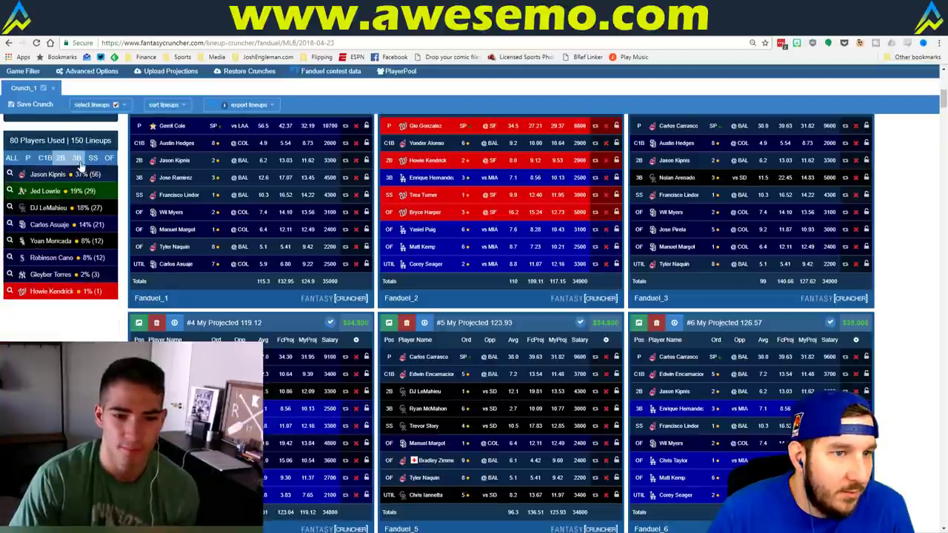
left_click(13, 161)
left_click(14, 161)
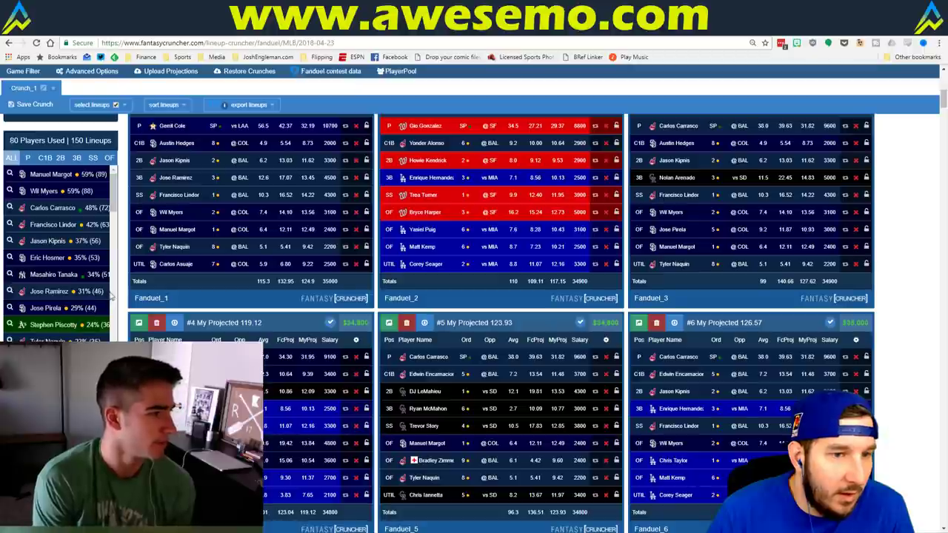
scroll(111, 296, "down", 5)
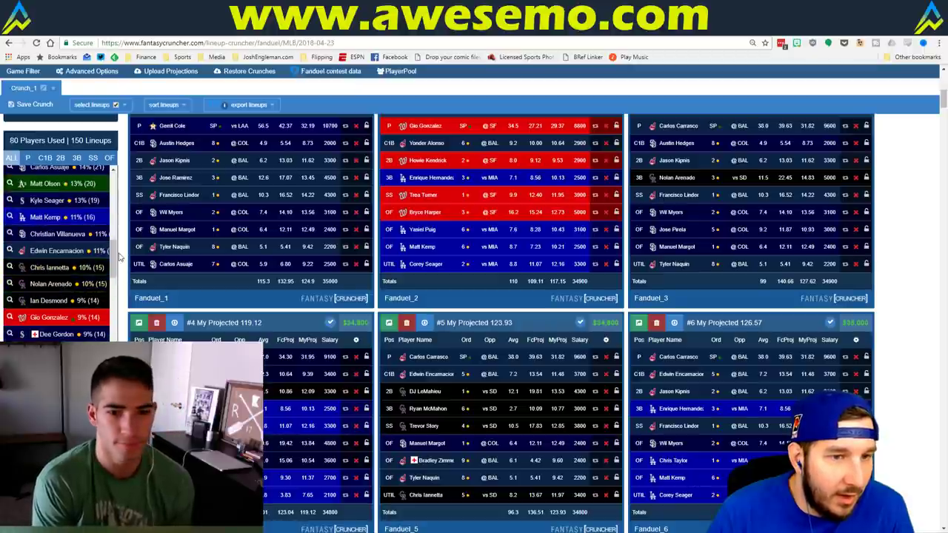
mouse_move(118, 256)
left_mouse_down()
mouse_move(115, 330)
mouse_move(114, 261)
left_mouse_up()
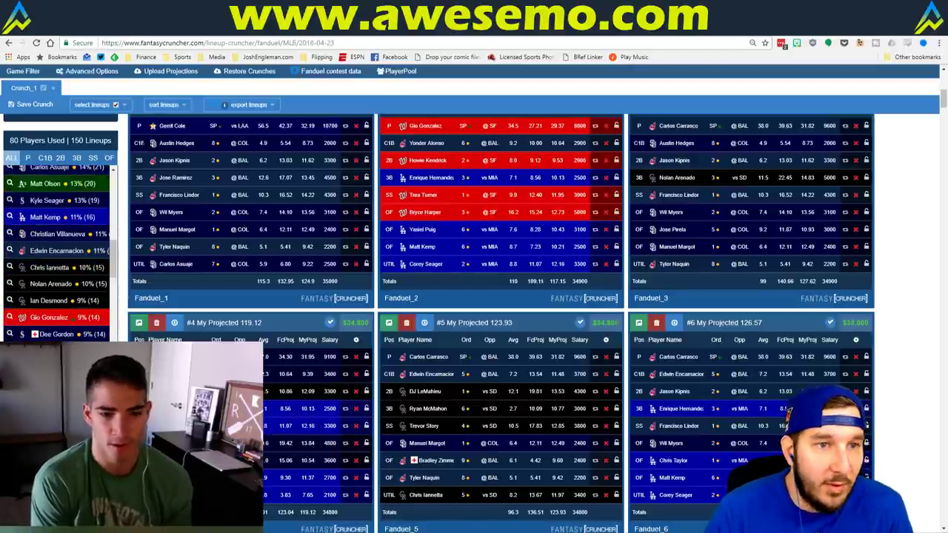
scroll(115, 185, "up", 3)
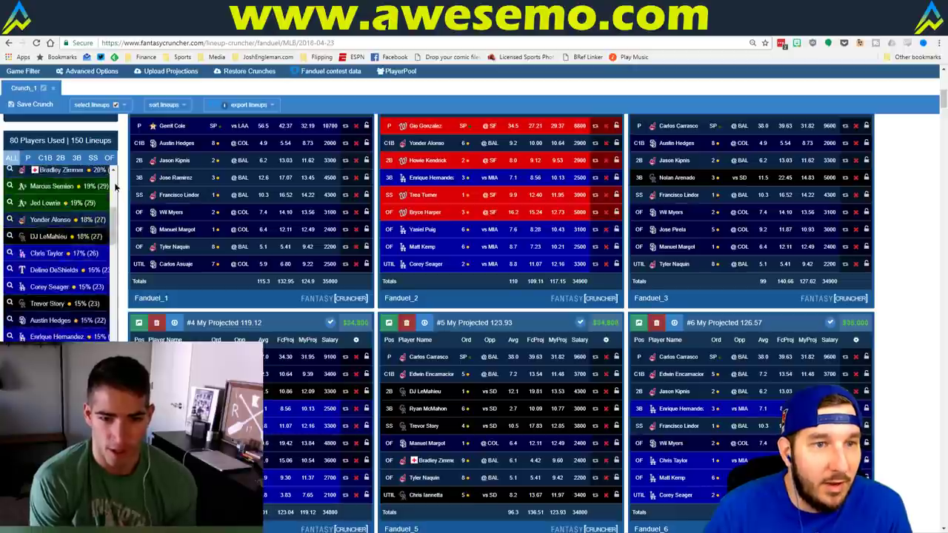
scroll(115, 188, "up", 2)
key("alt+Tab")
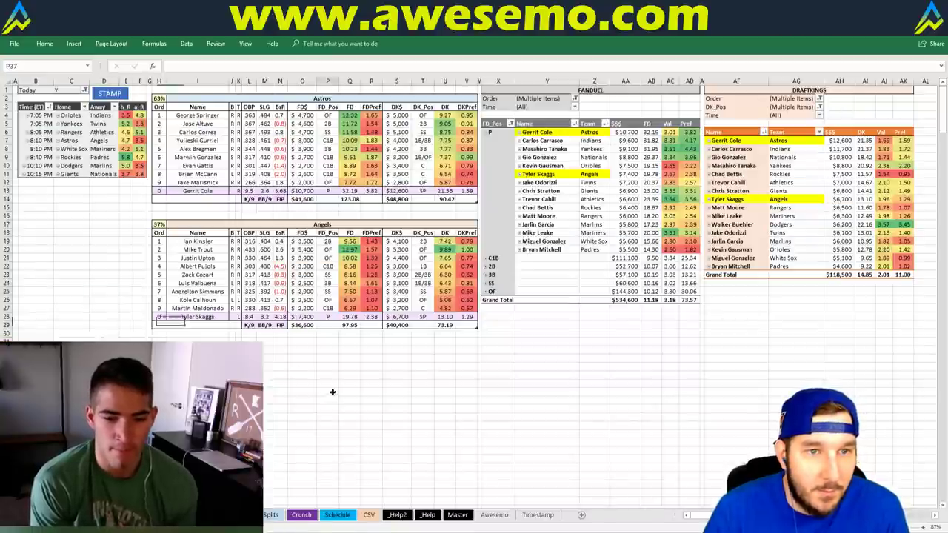
left_click(298, 341)
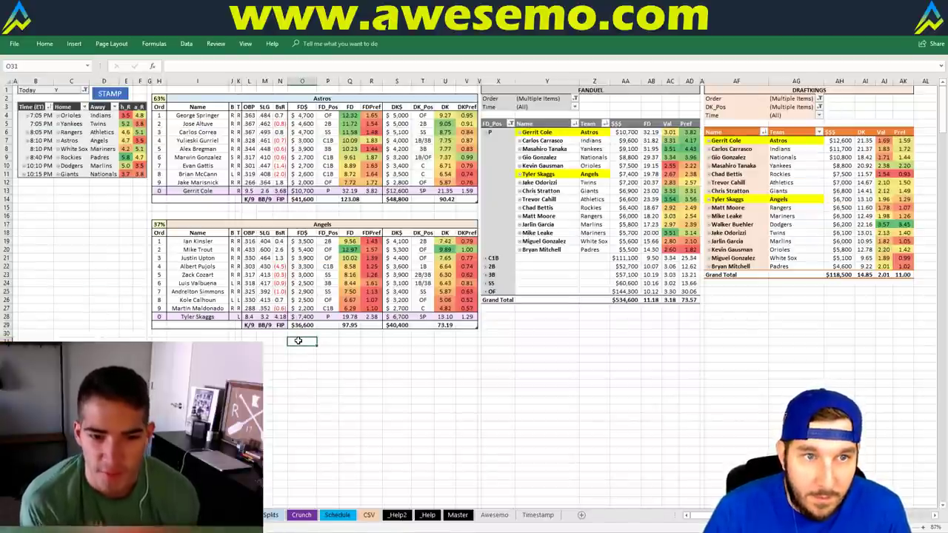
left_click(371, 364)
left_click(264, 341)
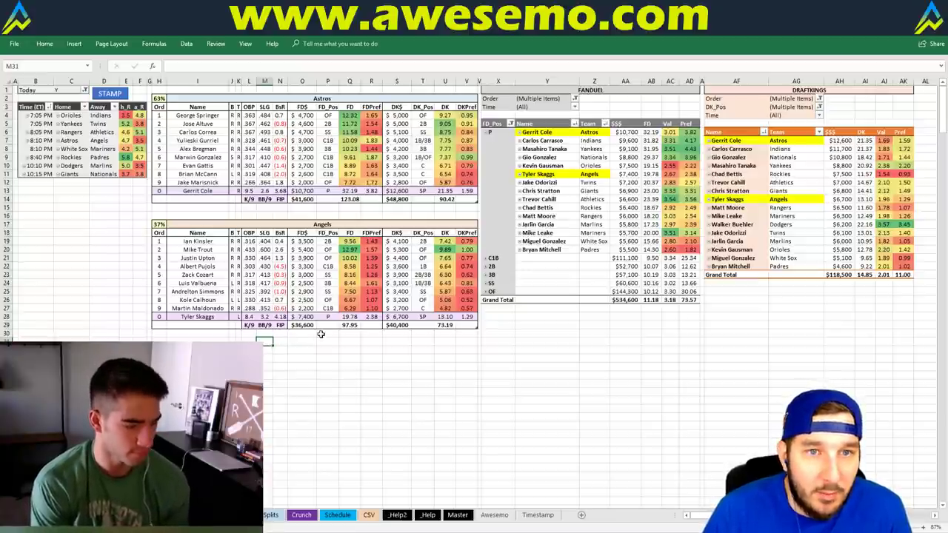
left_click(279, 341)
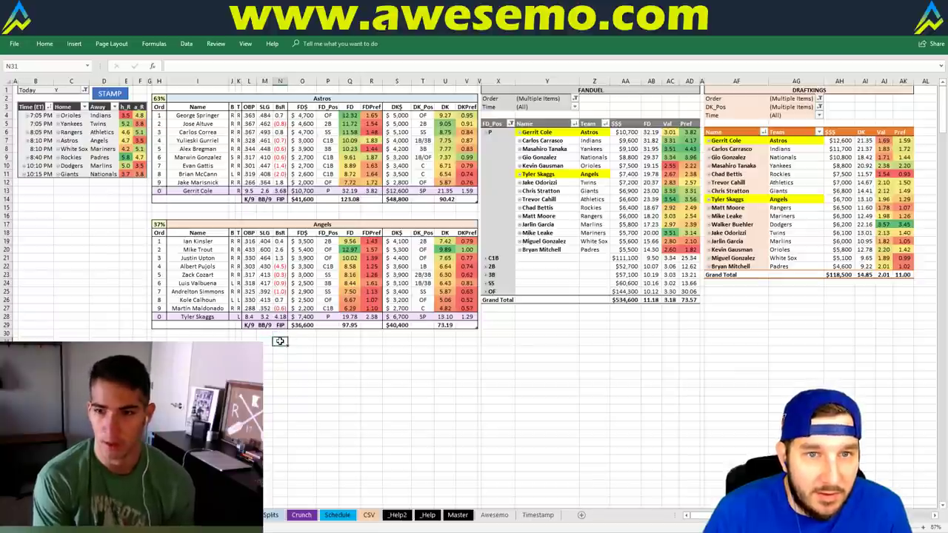
left_click(266, 342)
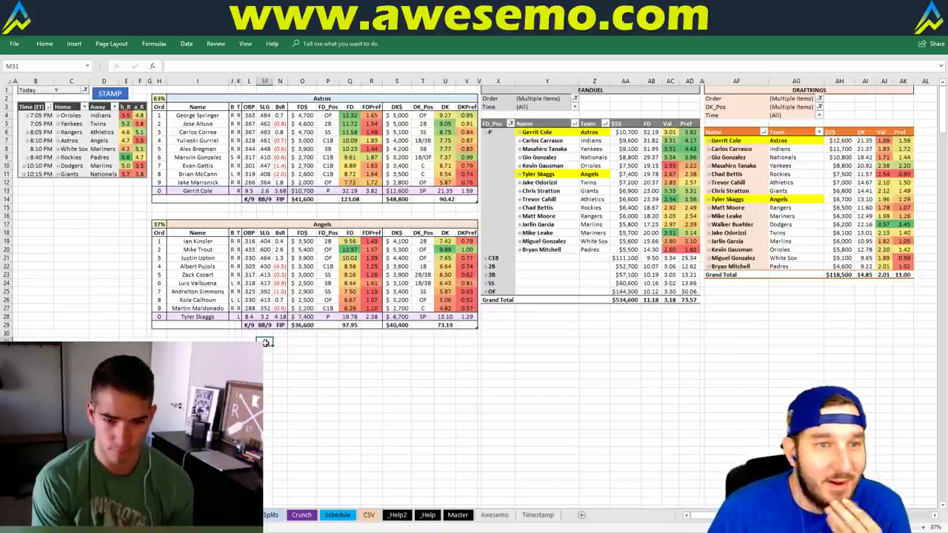
left_click(341, 325)
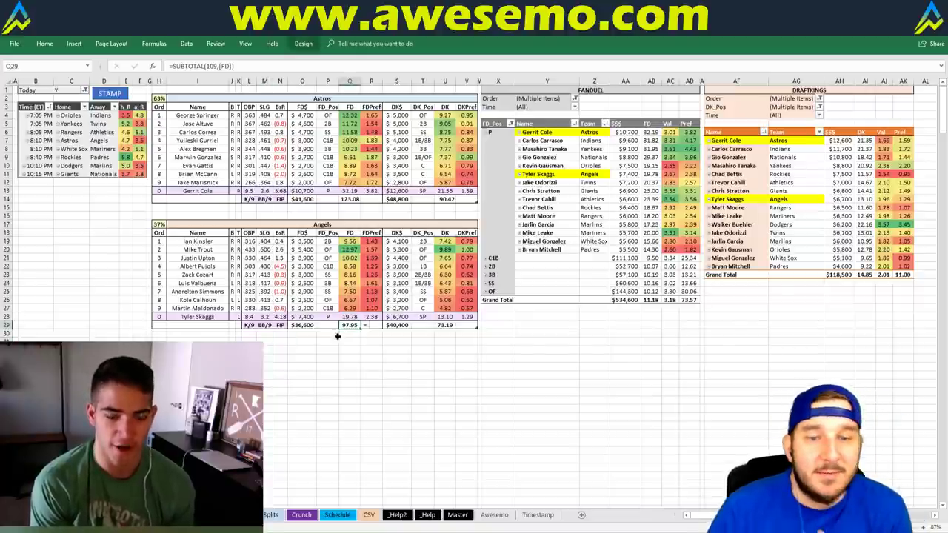
left_click(335, 341)
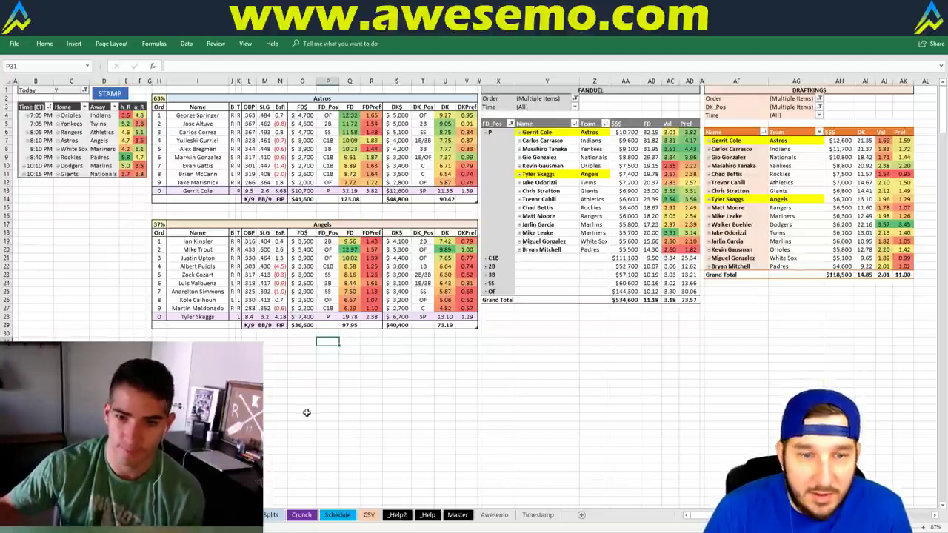
left_click(281, 349)
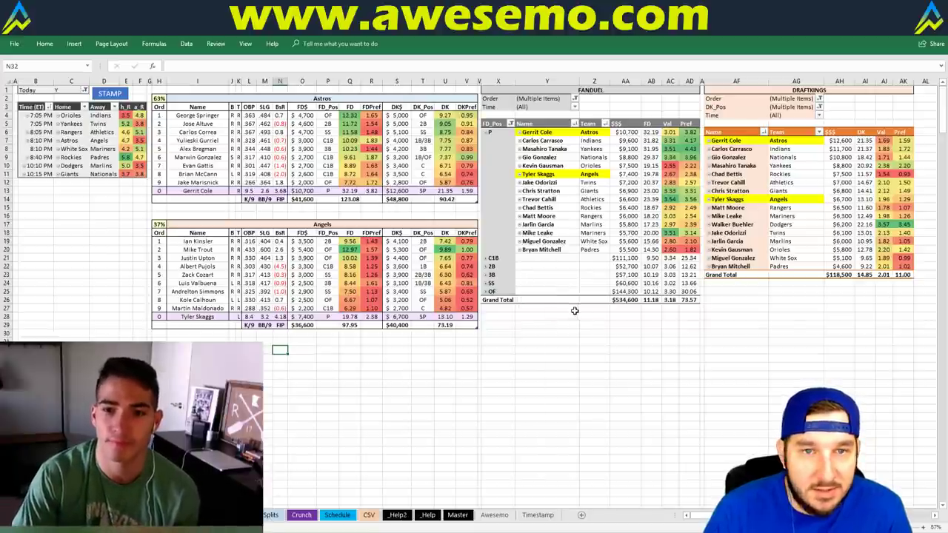
left_click(387, 375)
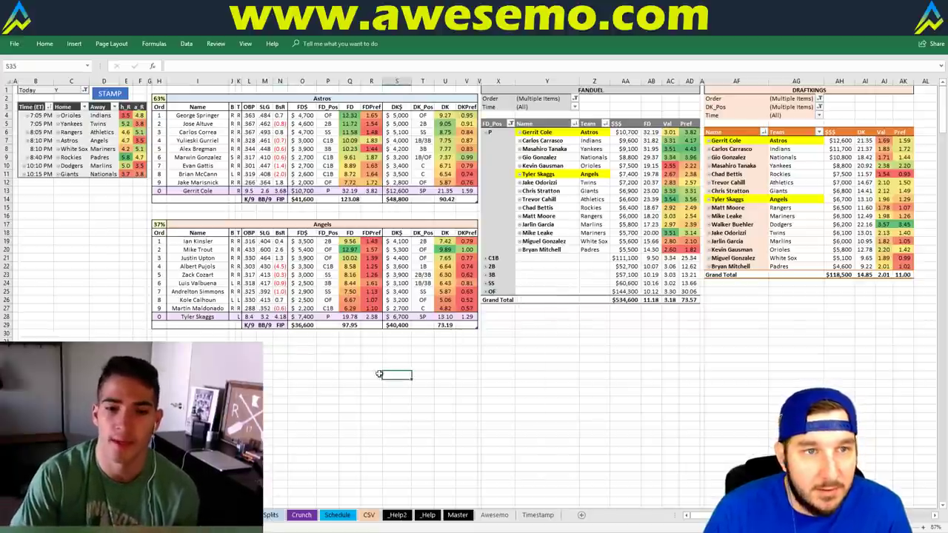
left_click(520, 515)
key("ctrl+Page_Up")
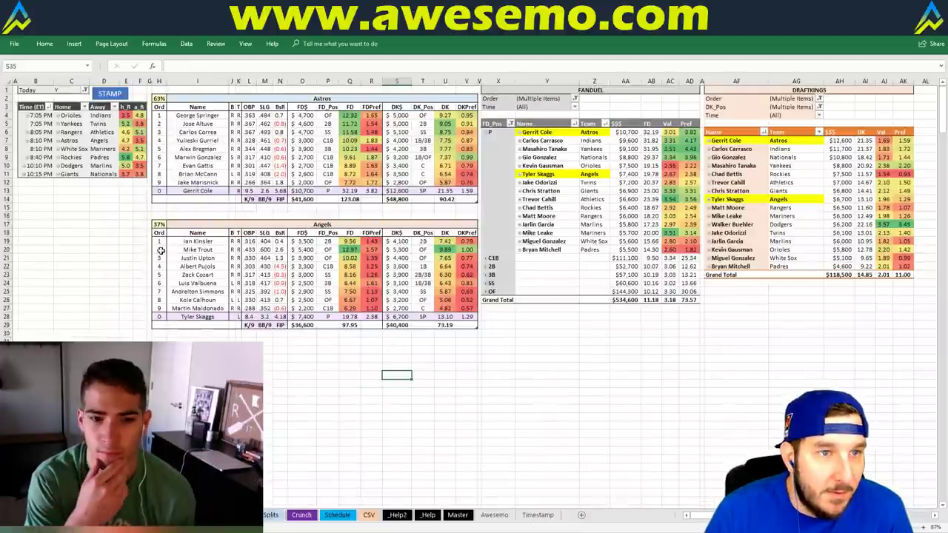
left_click(110, 235)
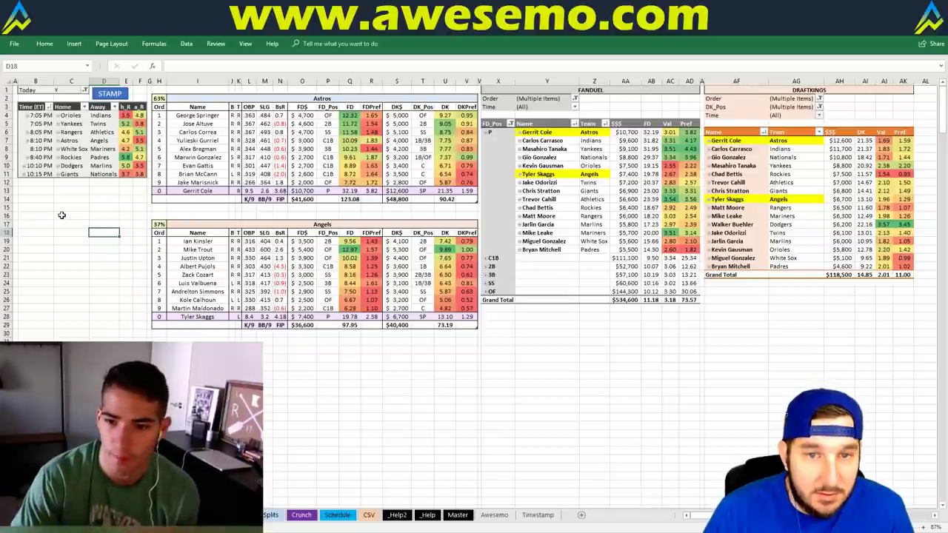
- Set the home team in the matchup header to White Sox and run the STAMP macro
left_click(123, 198)
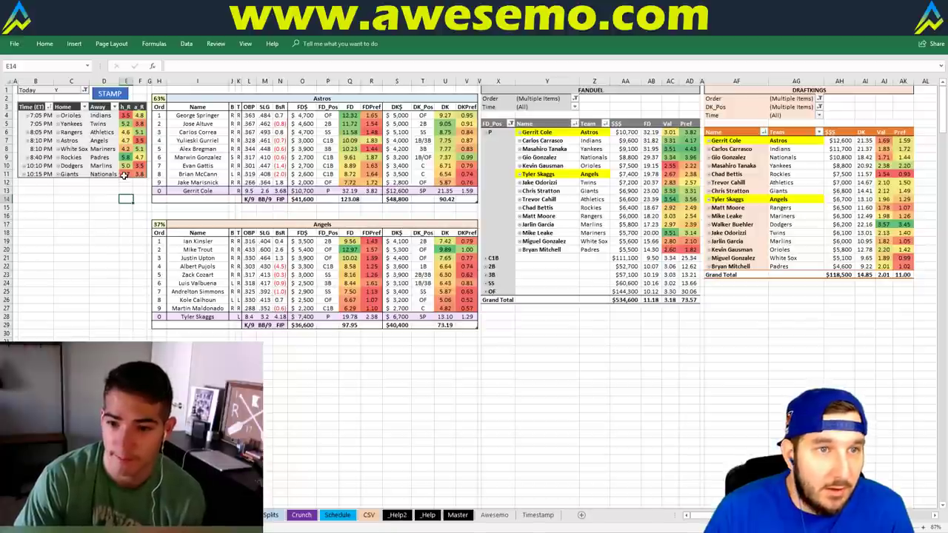
left_click(281, 99)
type("White Sox")
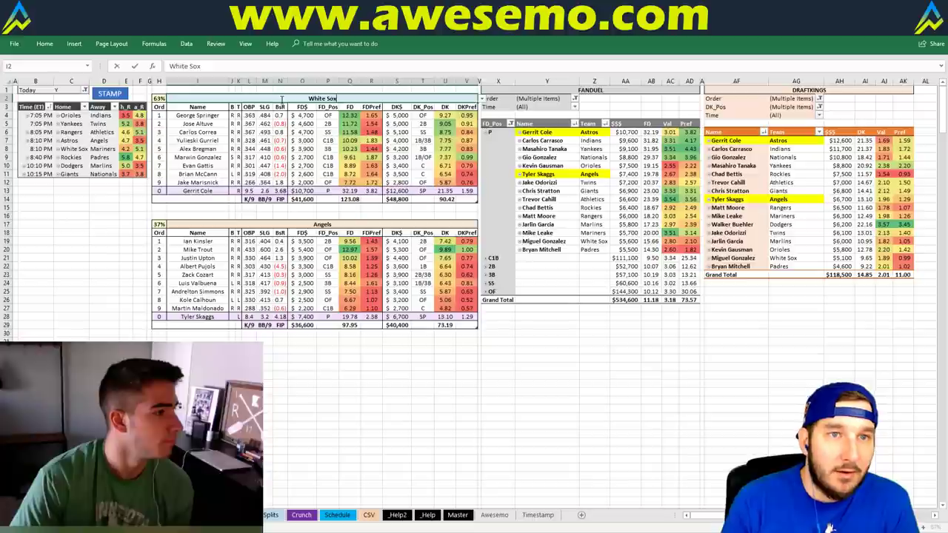
key("Return")
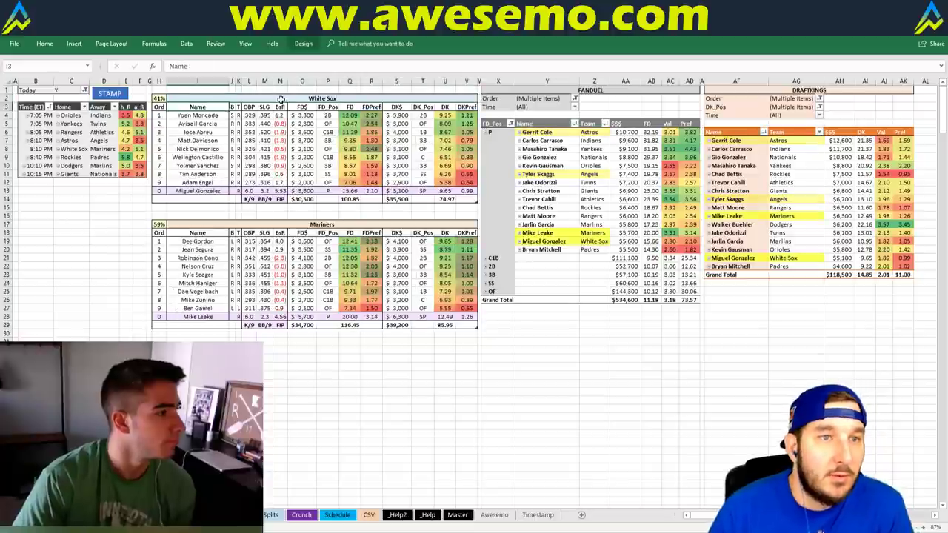
left_click(110, 93)
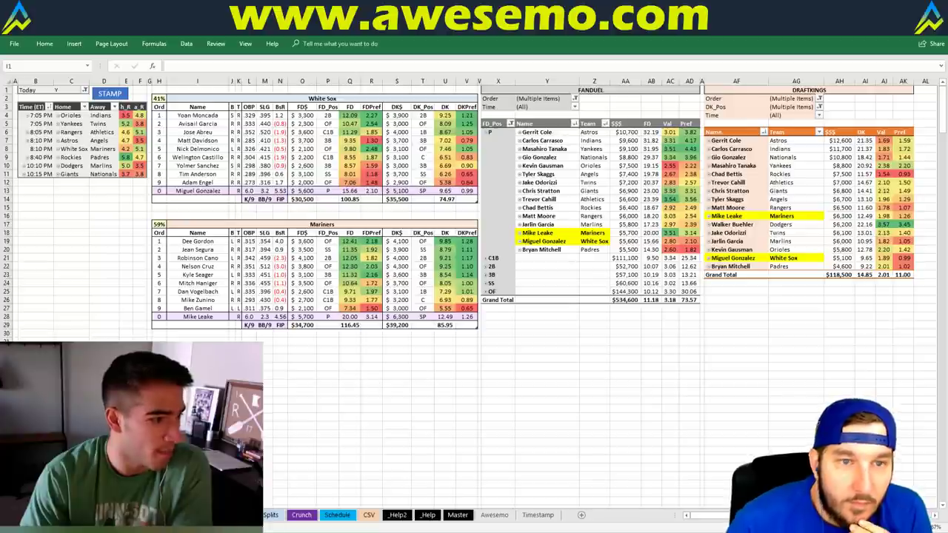
left_click(197, 89)
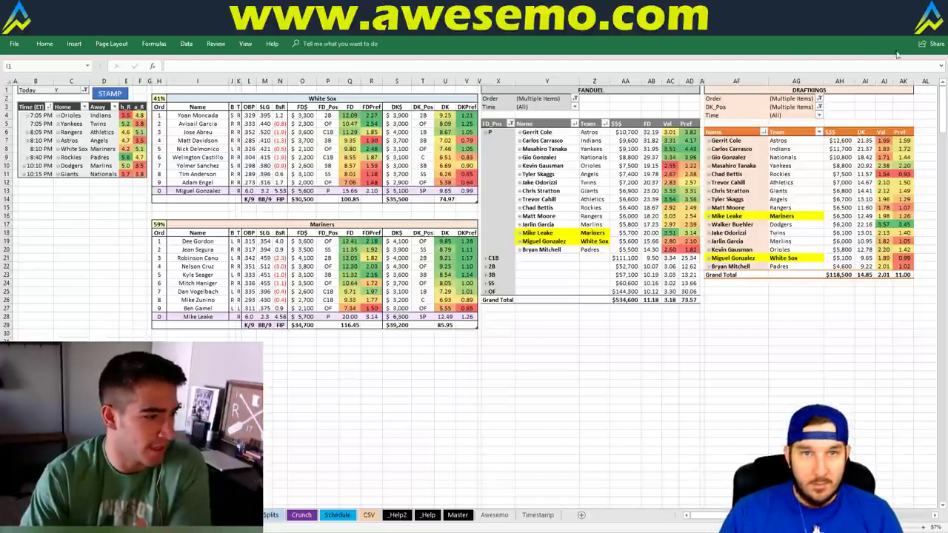
left_click(198, 90)
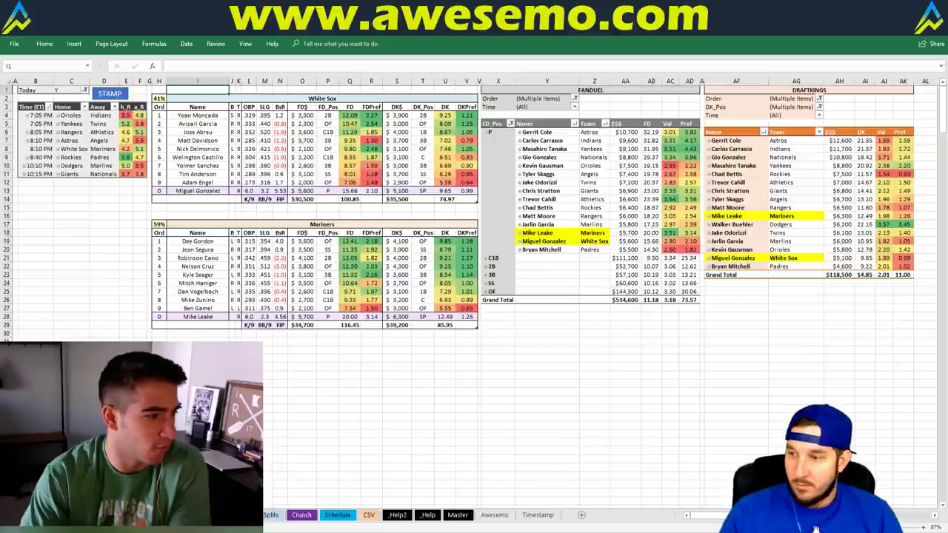
left_click(377, 362)
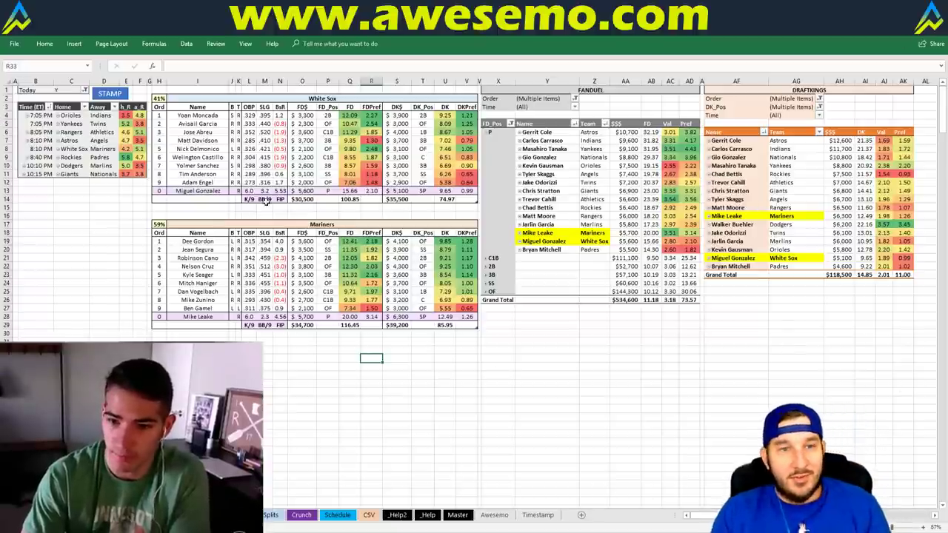
left_click(113, 239)
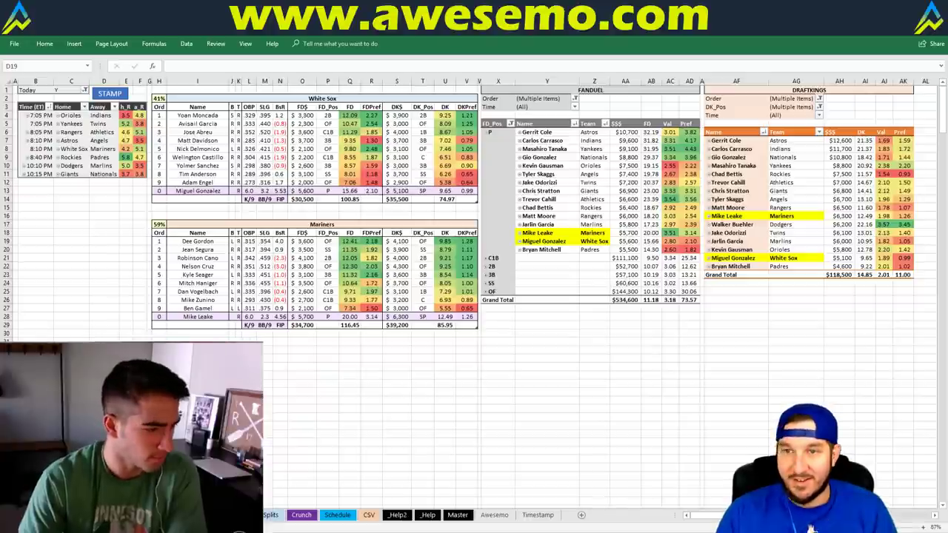
left_click(104, 241)
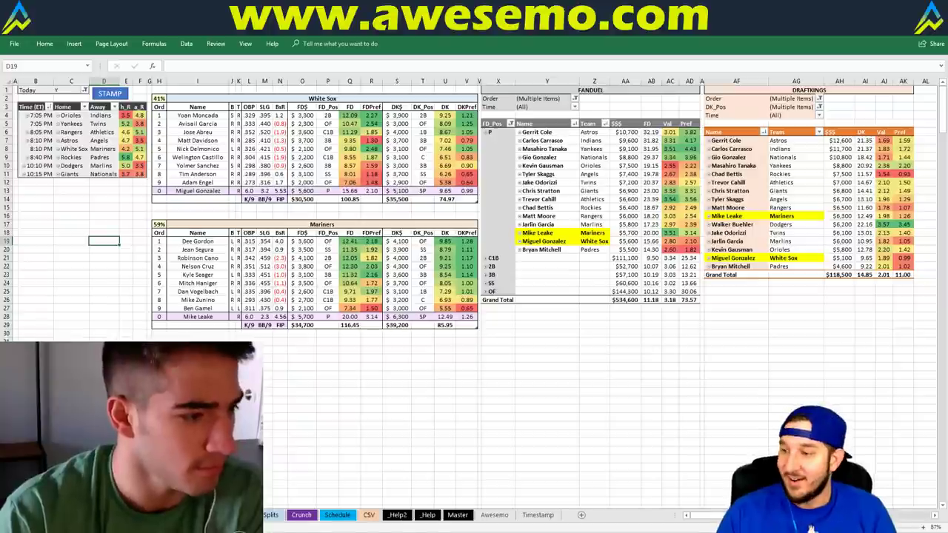
left_click(674, 391)
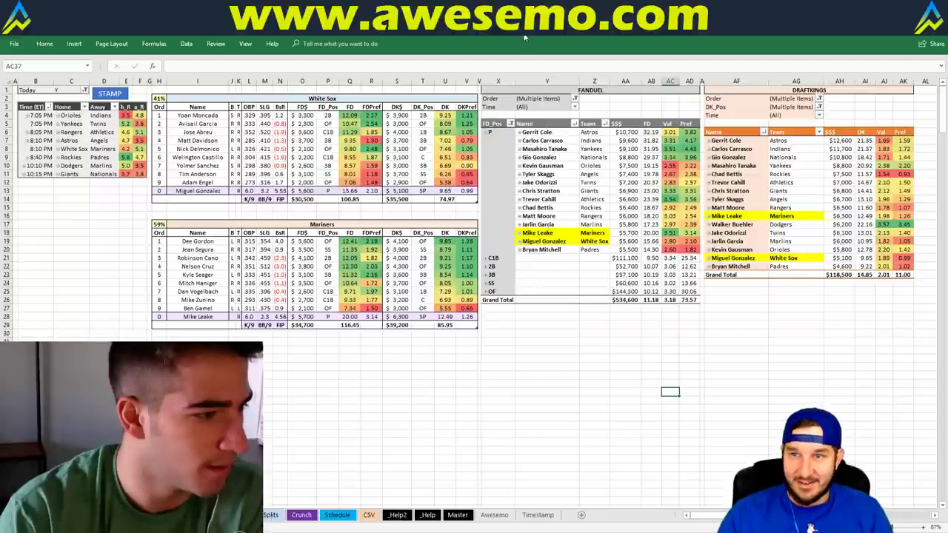
left_click(680, 411)
left_click(702, 450)
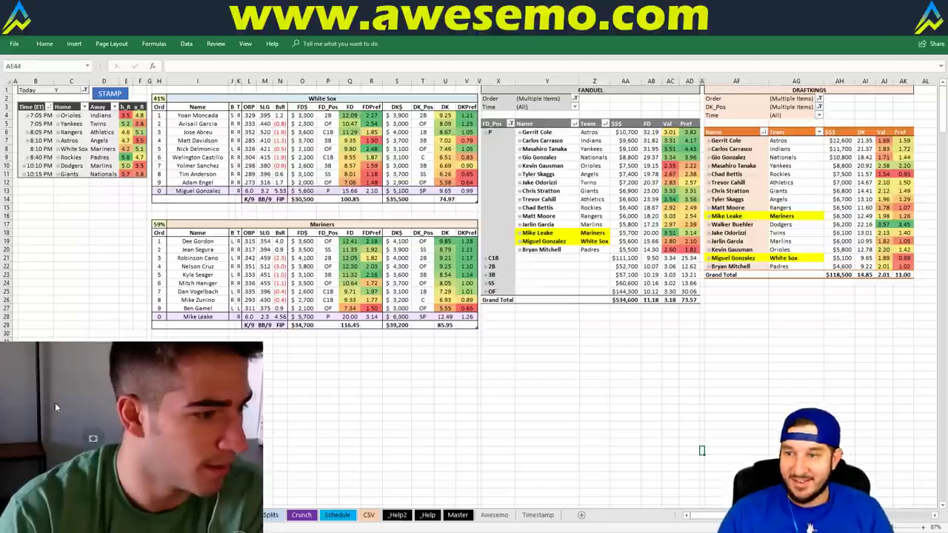
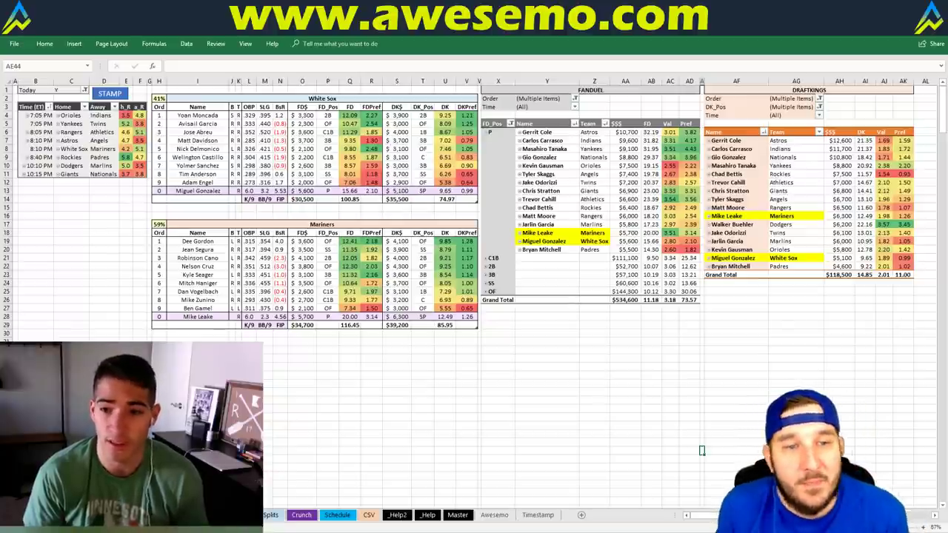
- Review the overall and 3B player exposures of the FanDuel lineups in the browser, and return to the matchup sheet in Excel
key("alt+Tab")
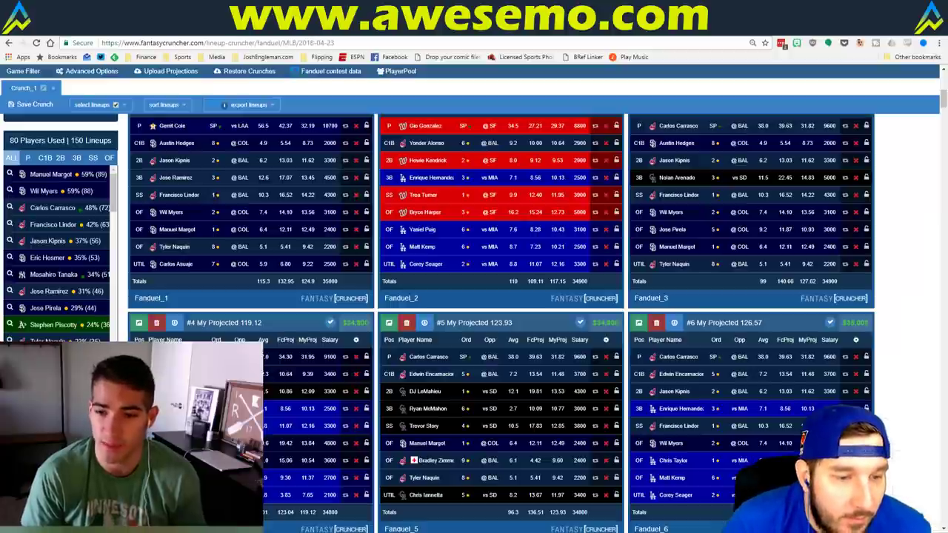
scroll(117, 252, "down", 8)
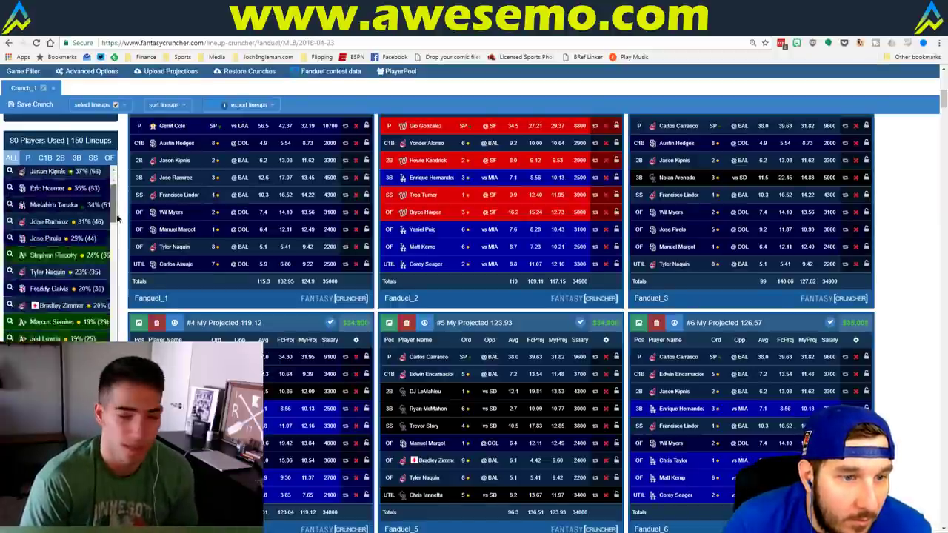
left_click_drag(117, 252, 115, 178)
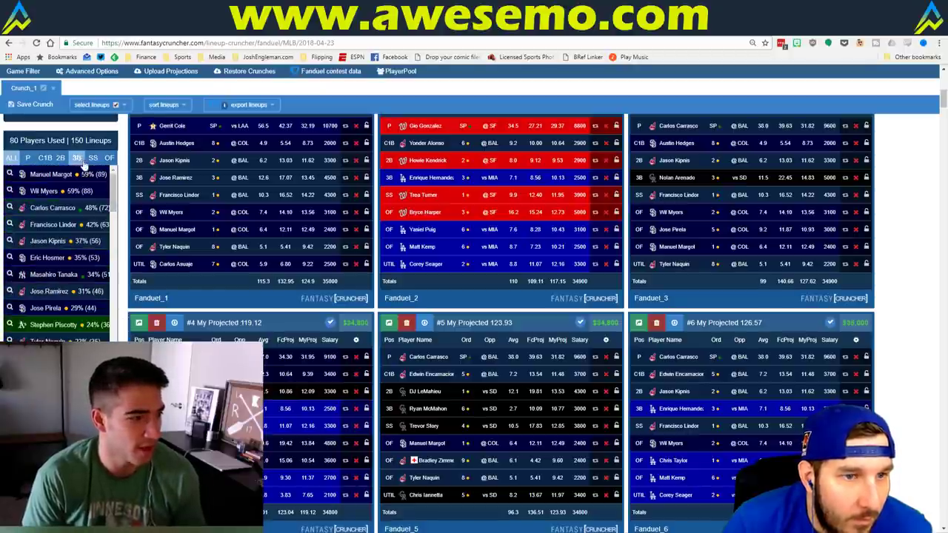
left_click(76, 158)
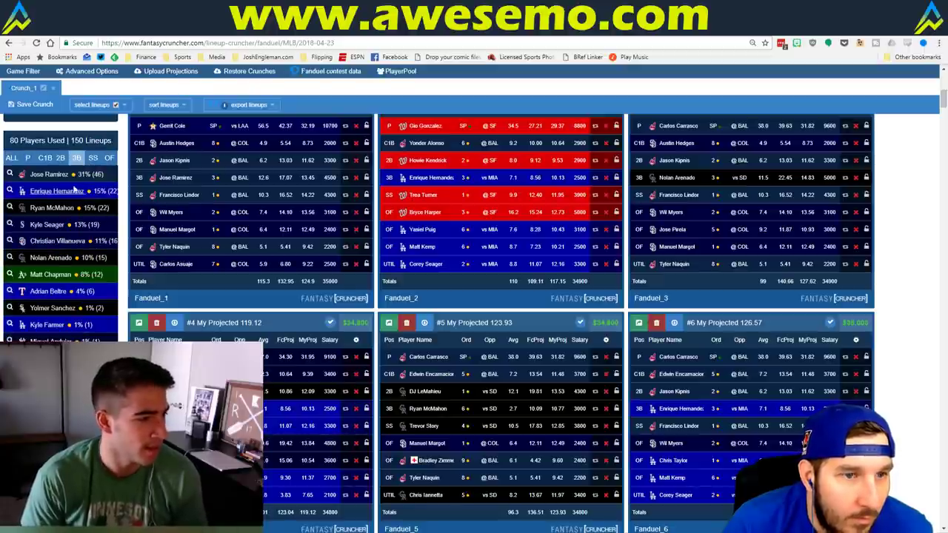
left_click(25, 160)
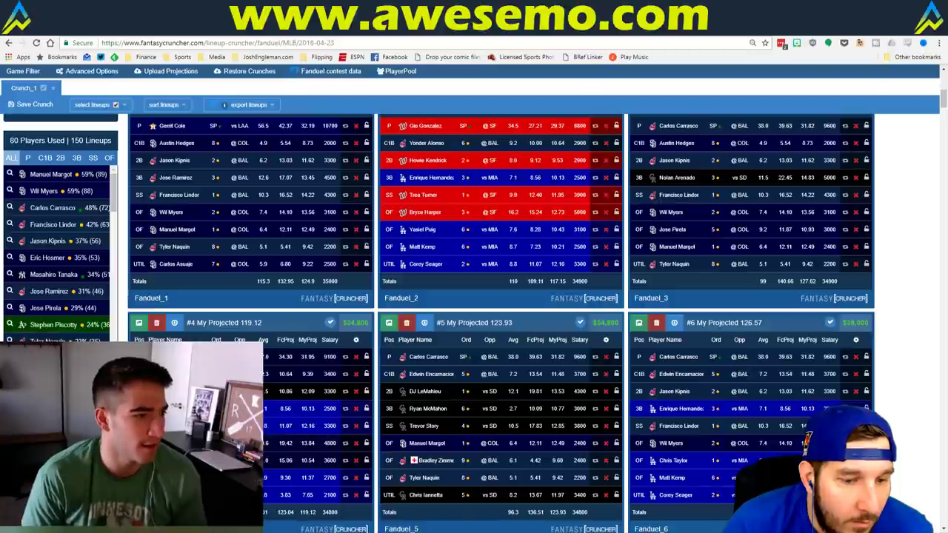
key("alt+Tab")
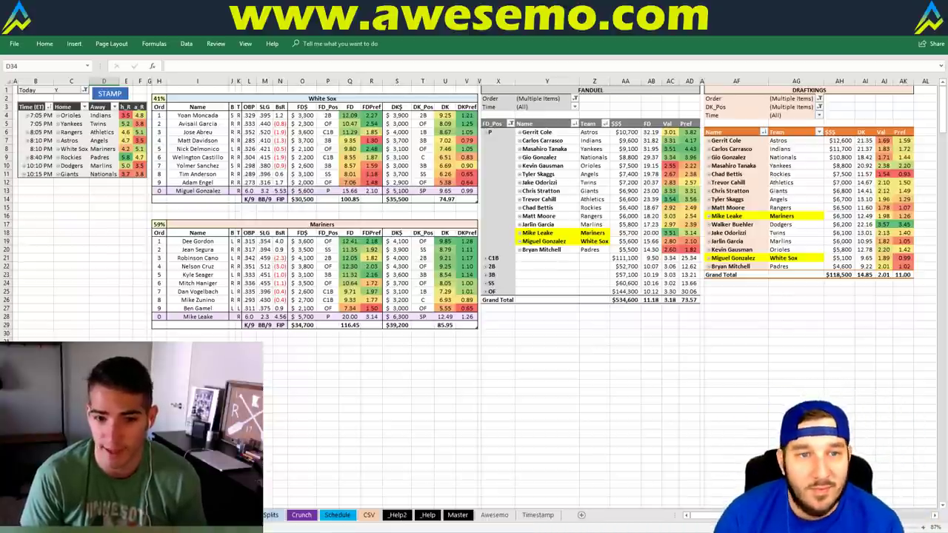
left_click(197, 339)
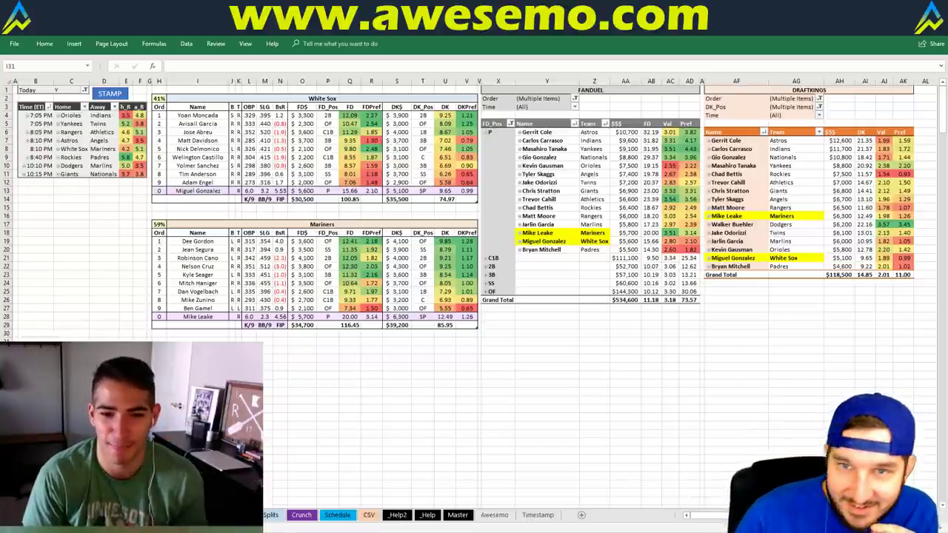
left_click(73, 209)
left_click(74, 198)
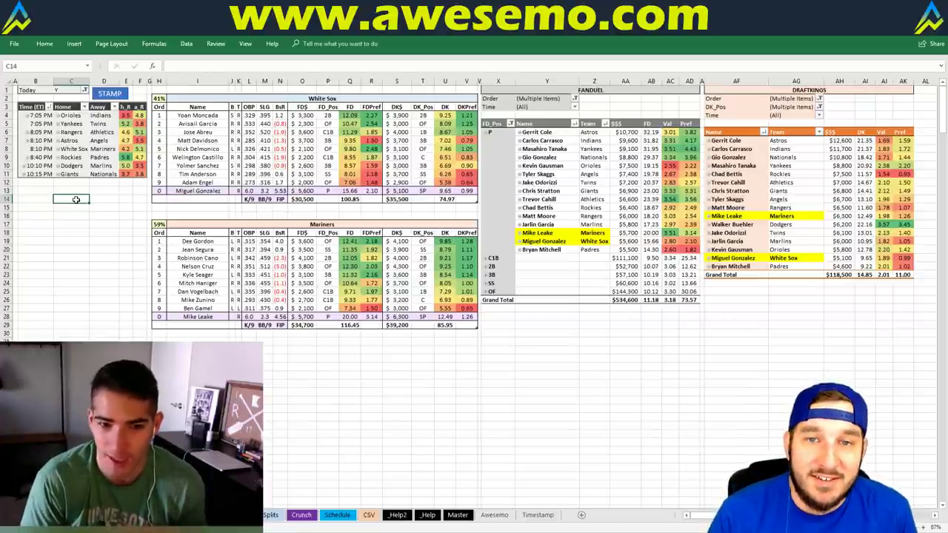
left_click(107, 192)
left_click(126, 191)
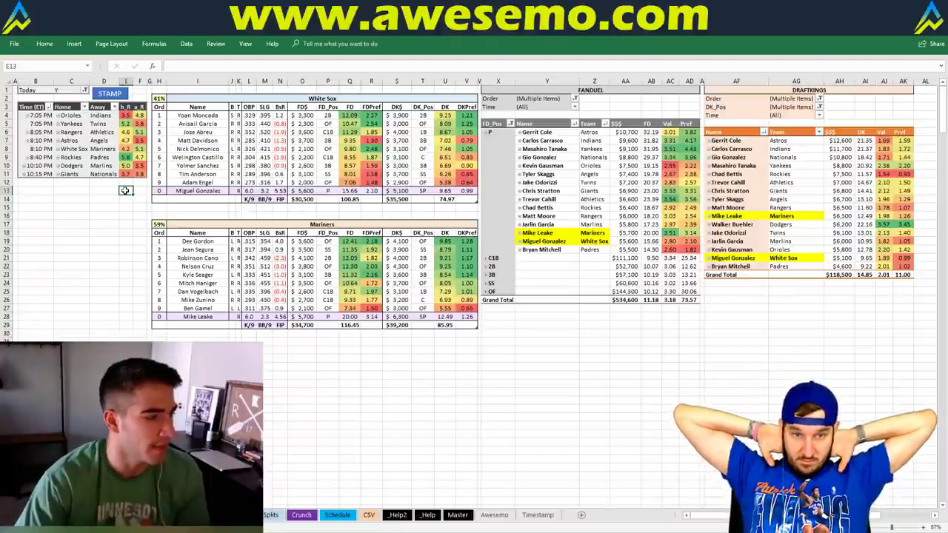
left_click(75, 214)
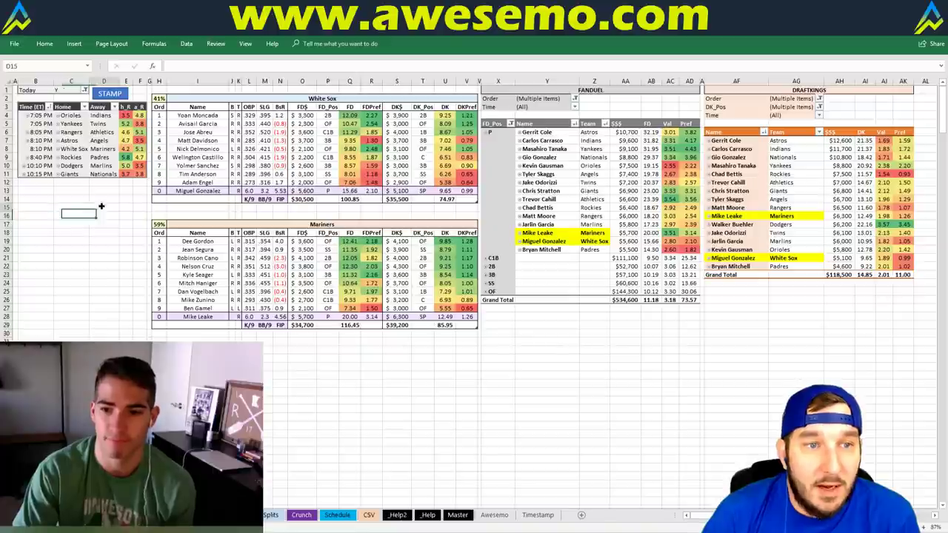
left_click(97, 208)
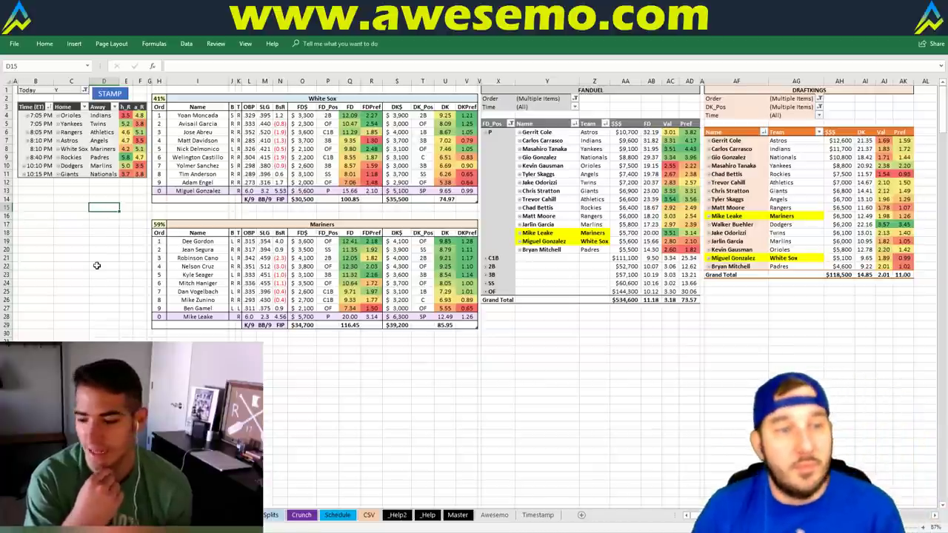
- Change the home team in the matchup header to Rockies
left_click(319, 97)
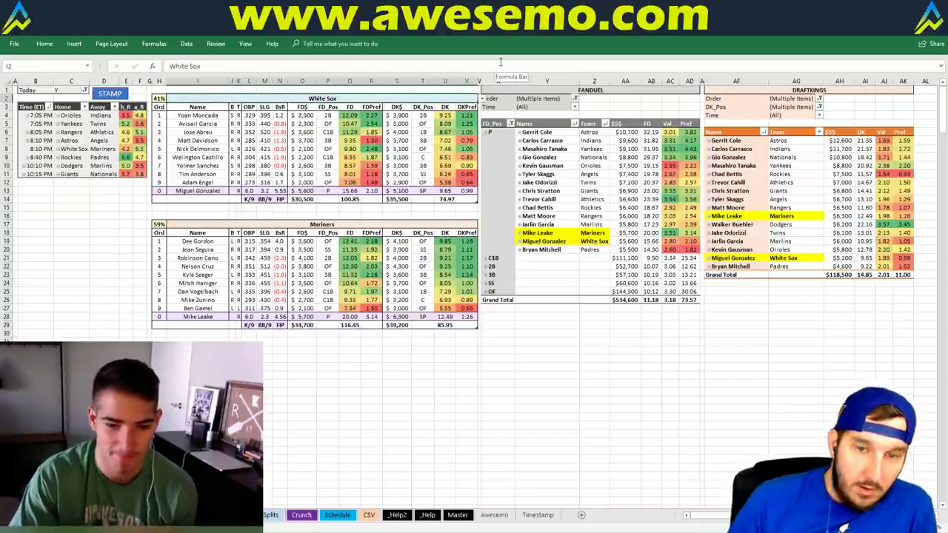
type("Rockies")
key("Return")
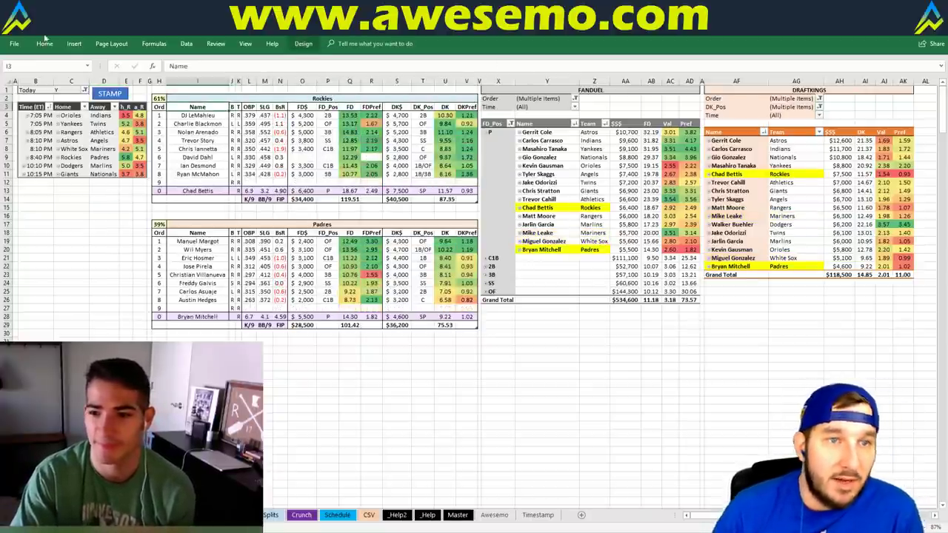
key("Up")
key("Up")
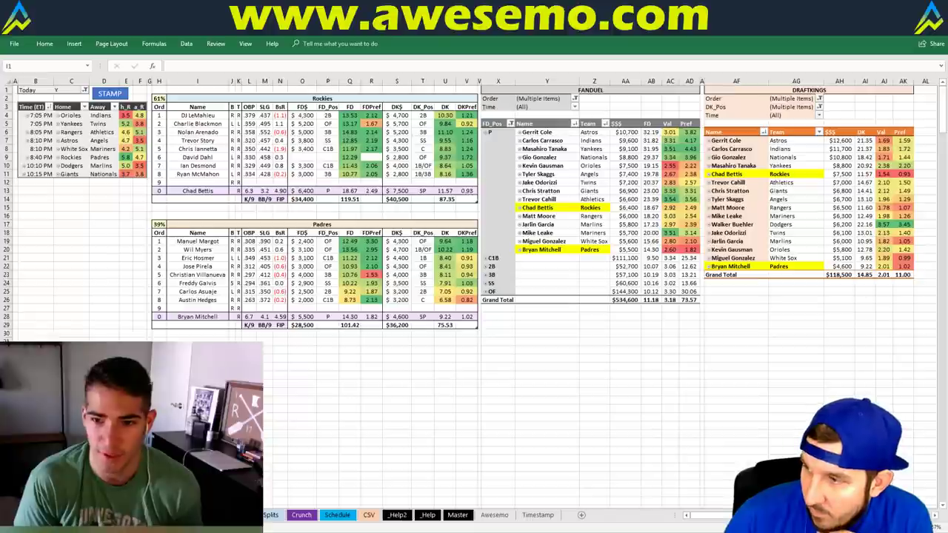
left_click(198, 90)
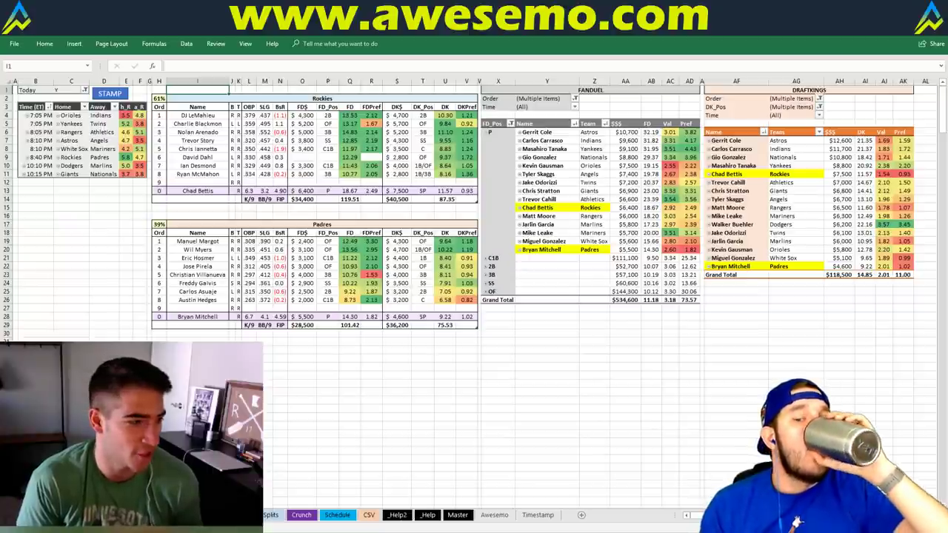
- Search the FanDuel Nickname column of the CSV sheet for "dah", and return to the matchup sheet
left_click(368, 515)
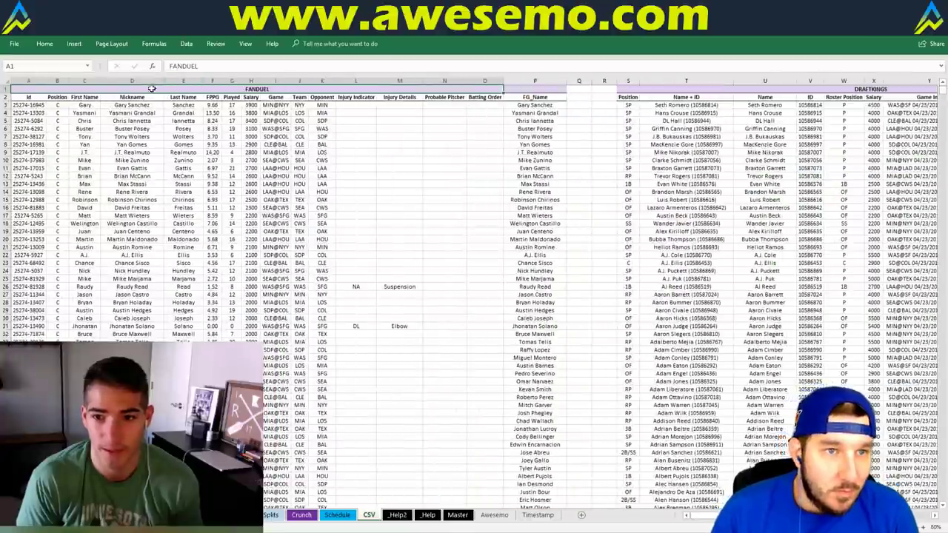
left_click(149, 77)
key("ctrl+f")
type("dan")
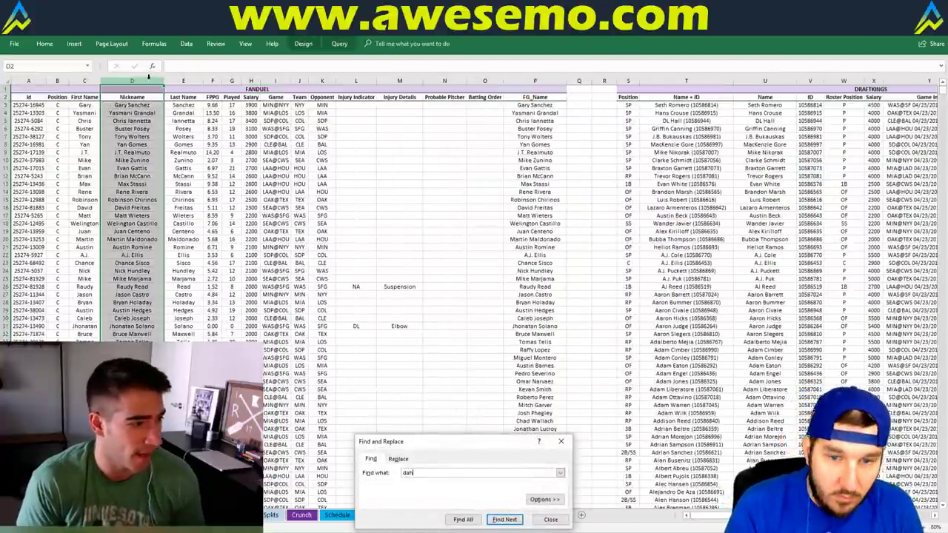
key("Return")
key("Return")
key("Escape")
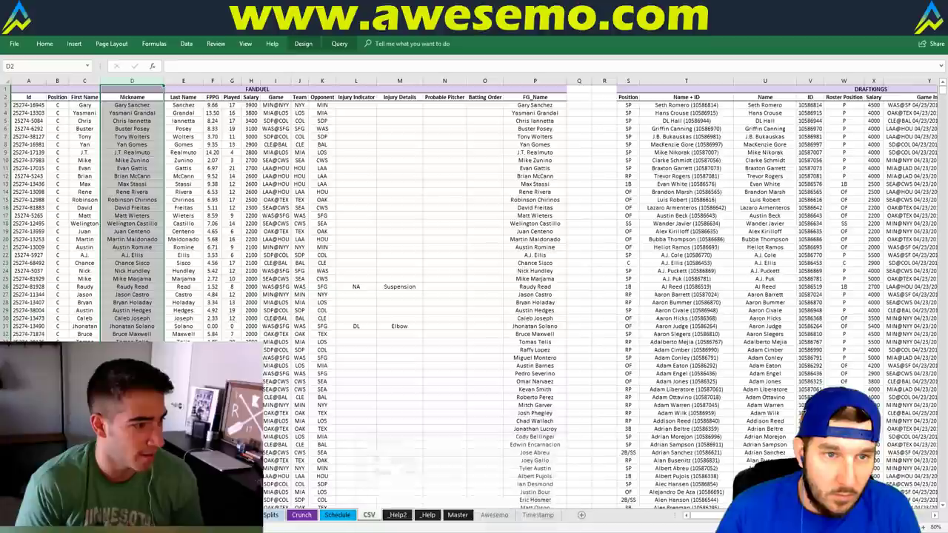
left_click(271, 515)
left_click(302, 514)
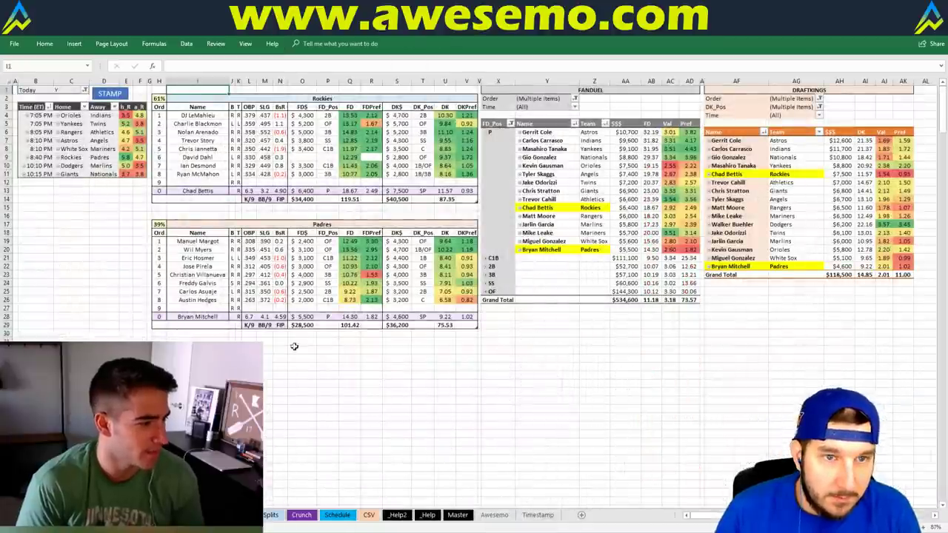
- Switch to the DraftKings lineups in the browser and review the exposure list of the players used
left_click(426, 360)
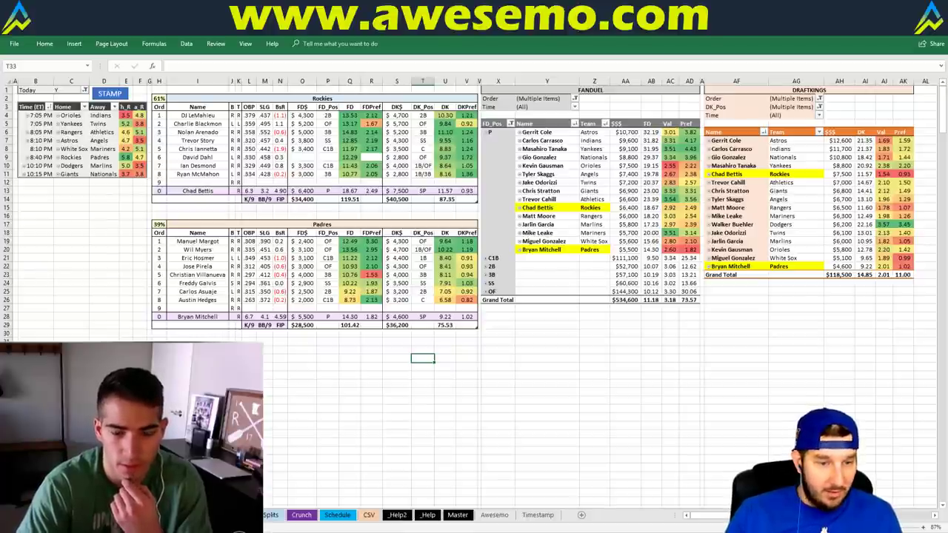
key("alt+Tab")
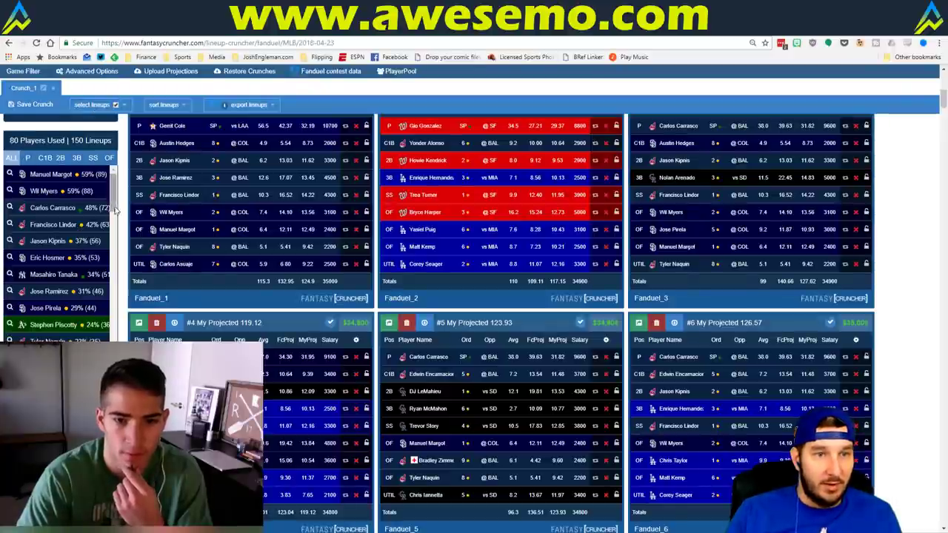
key("ctrl+Tab")
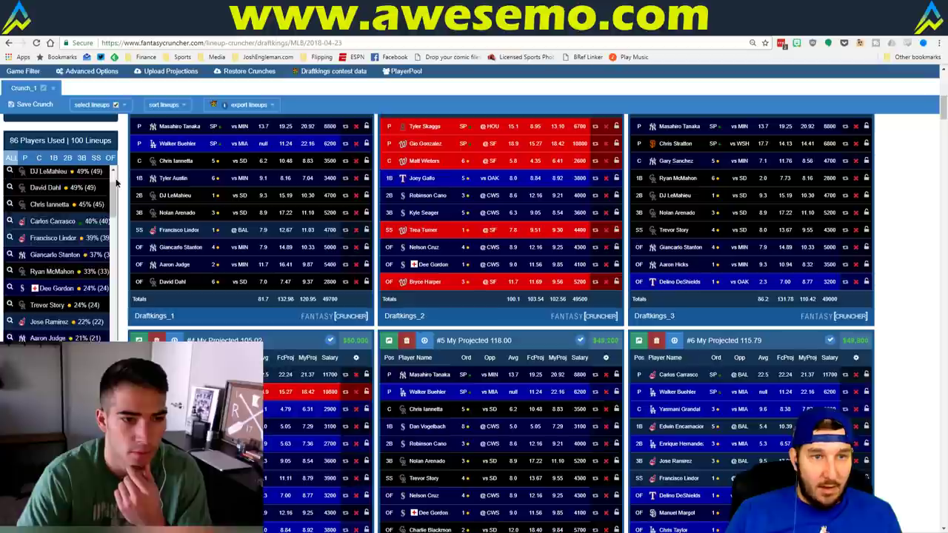
scroll(116, 183, "up", 2)
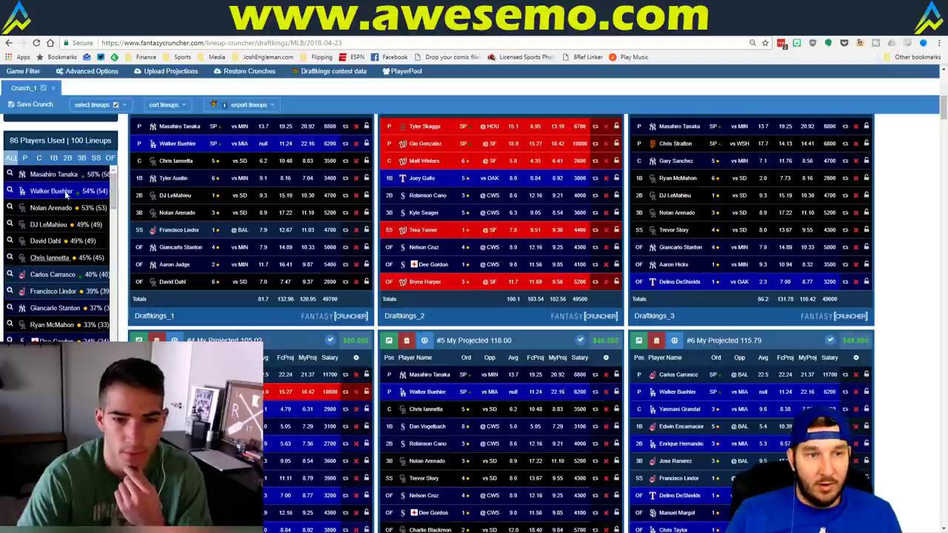
- Switch to the FanDuel lineups, review the exposure list of the players used, and return to the matchup sheet in Excel
key("ctrl+shift+Tab")
scroll(116, 203, "down", 2)
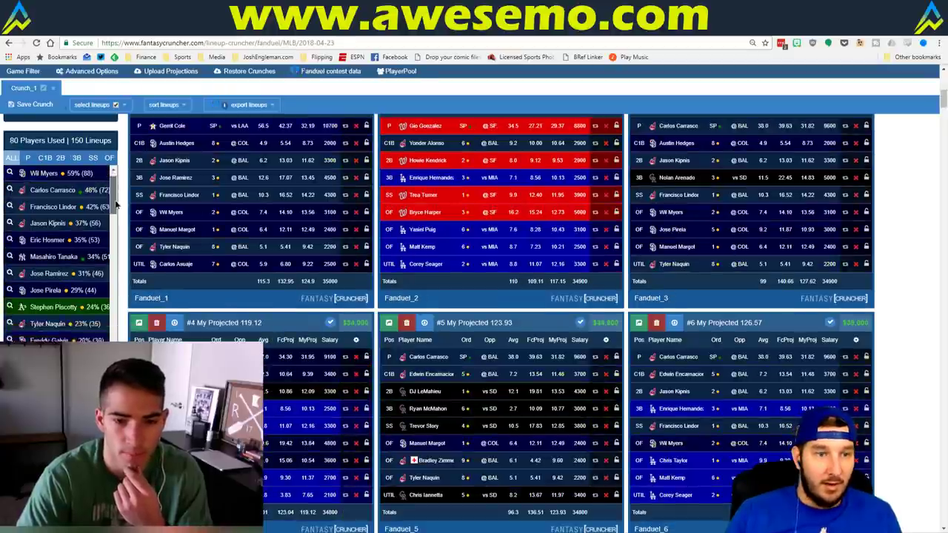
scroll(116, 204, "down", 5)
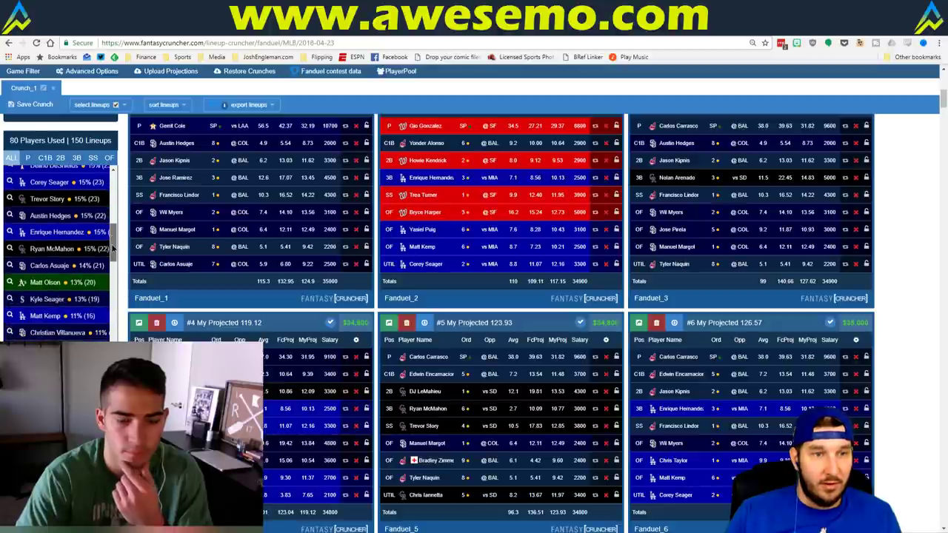
scroll(113, 244, "up", 7)
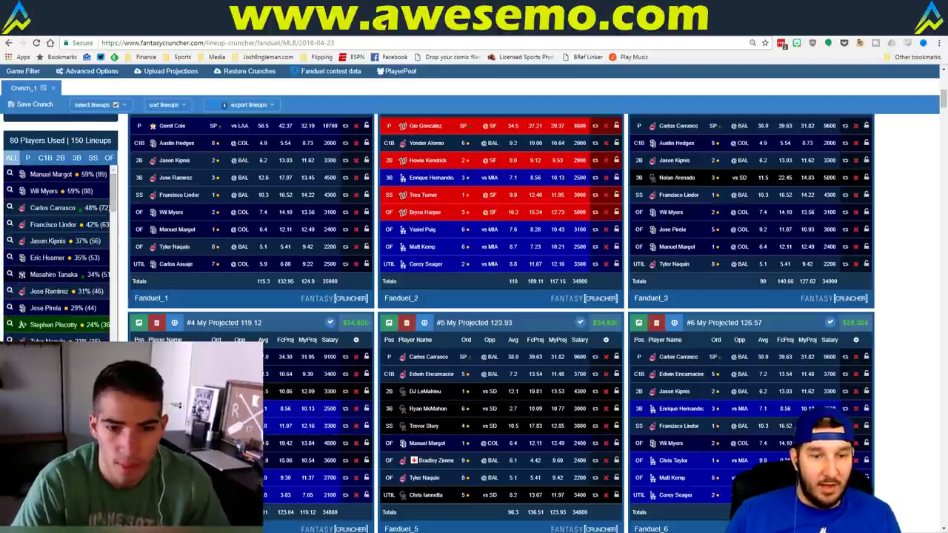
key("alt+Tab")
left_click(268, 384)
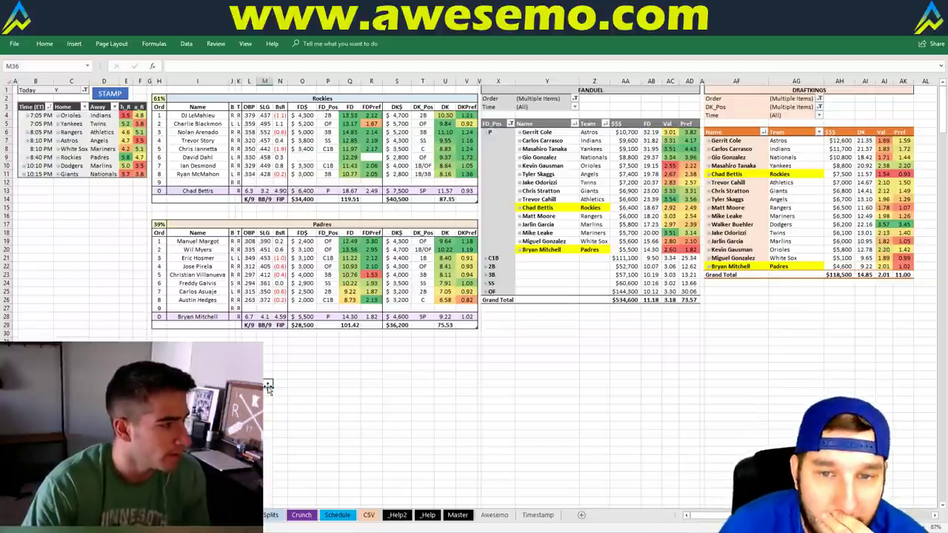
left_click(382, 344)
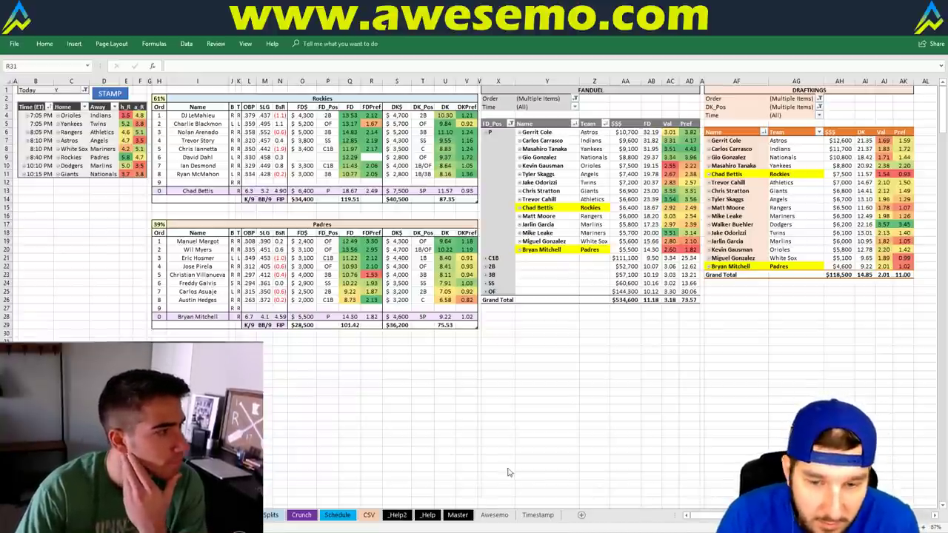
- Search the FanDuel Nickname column of the CSV sheet for "cordero", and return to the Crunch matchup sheet
left_click(369, 515)
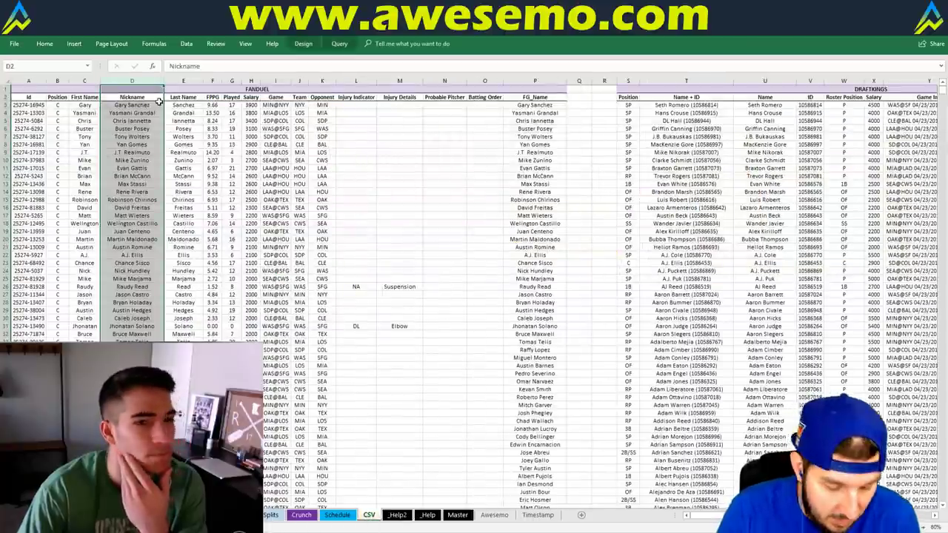
key("ctrl+f")
type("cordero")
key("Return")
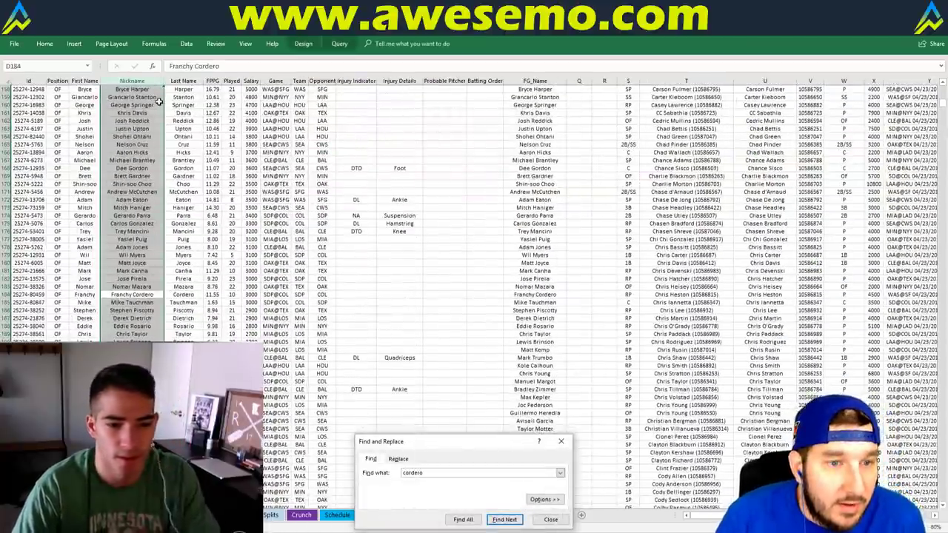
key("Escape")
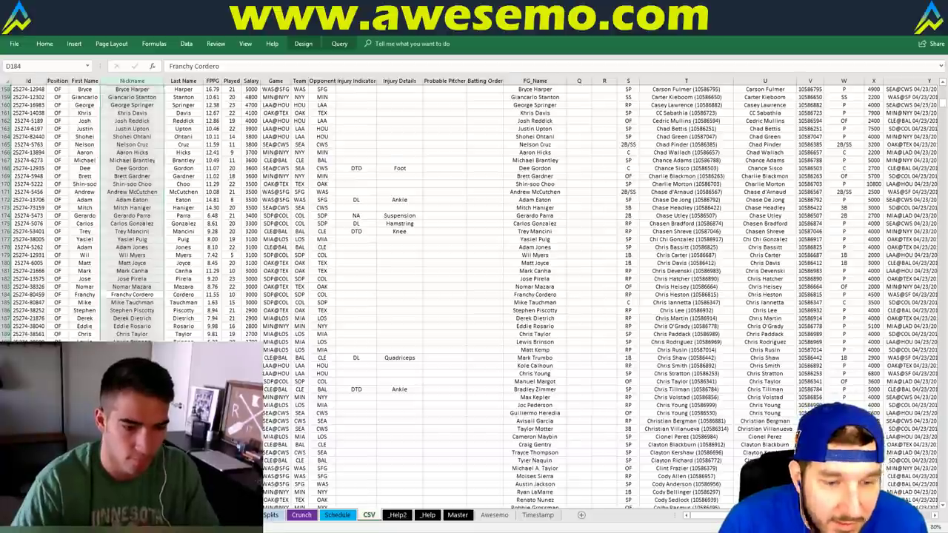
left_click(301, 515)
left_click(600, 348)
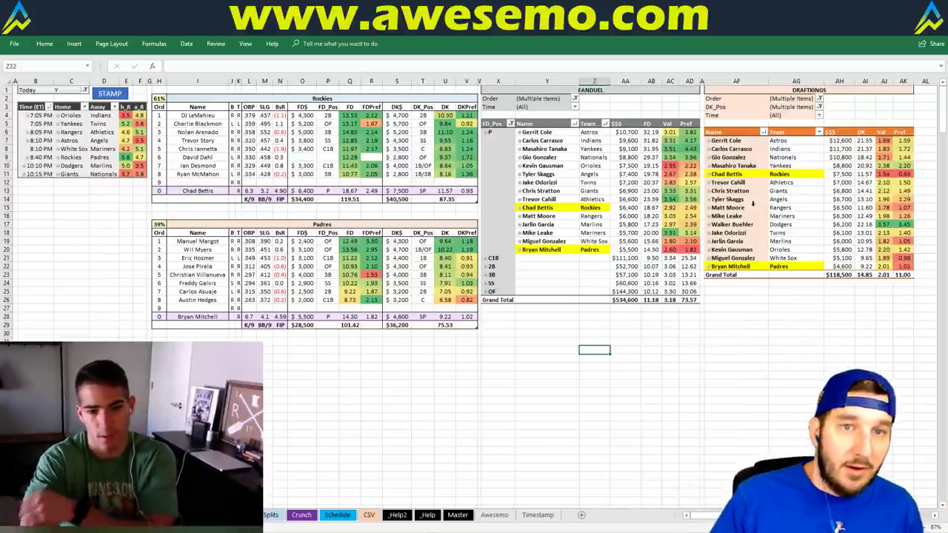
- Examine the DraftKings salary of the Rockies' fifth hitter and the DKPref value of their sixth hitter
left_click(367, 98)
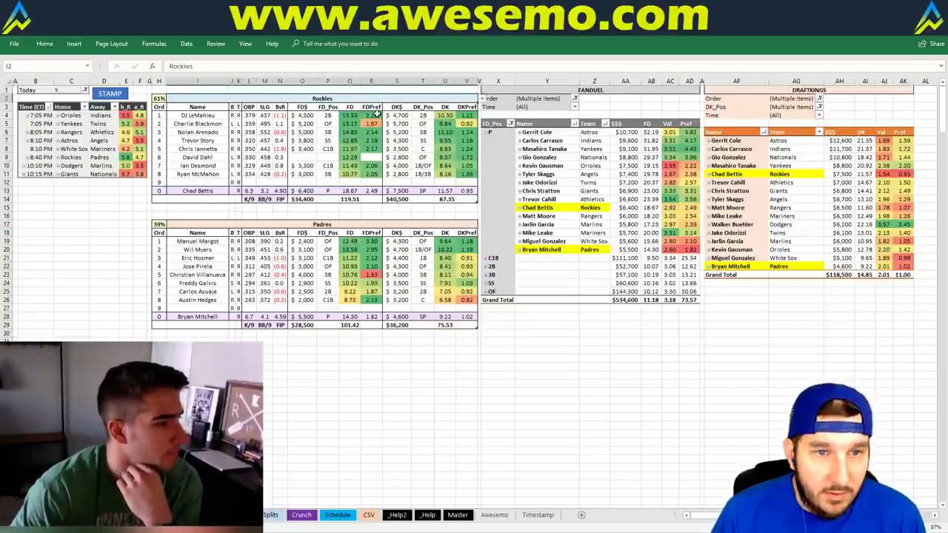
right_click(378, 111)
key("Escape")
key("Right")
left_click(397, 149)
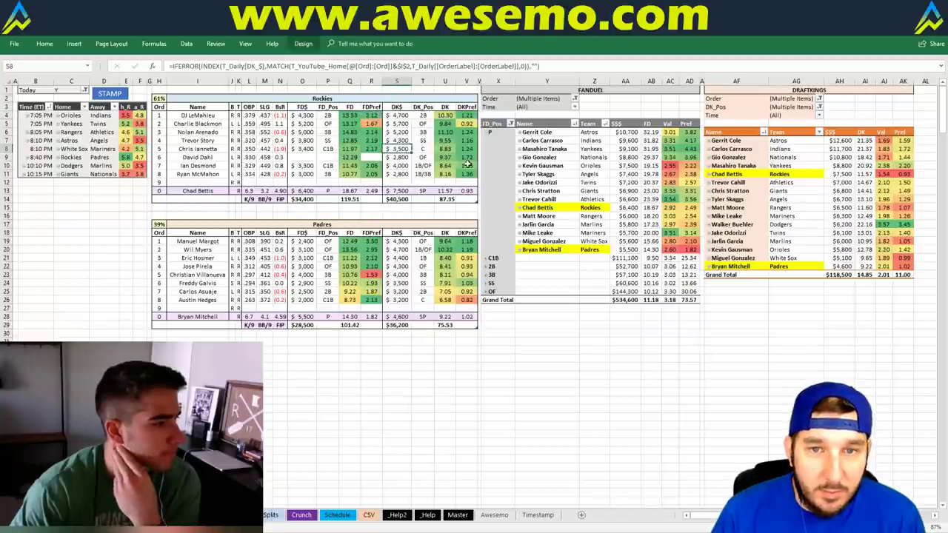
left_click(467, 157)
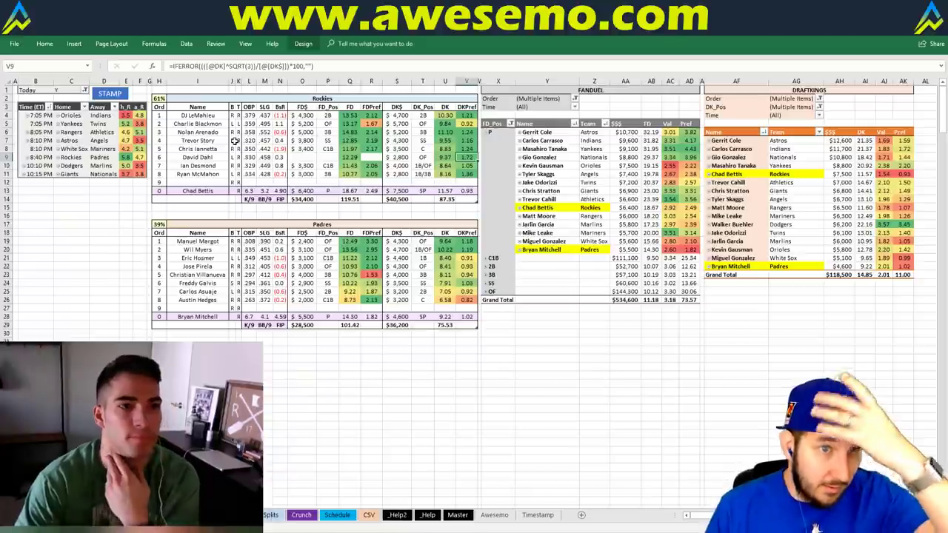
- Change the home team in the matchup header to Dodgers
left_click(287, 99)
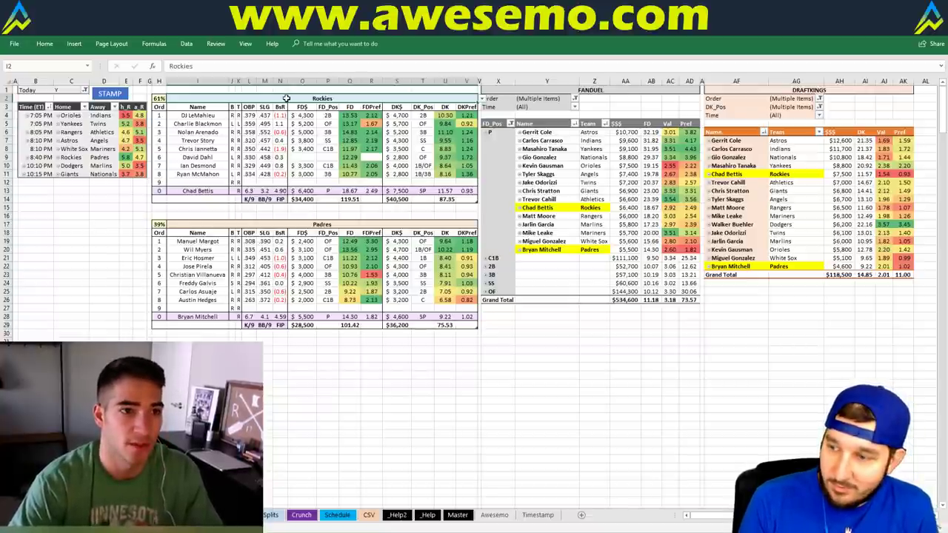
type("Dodgers")
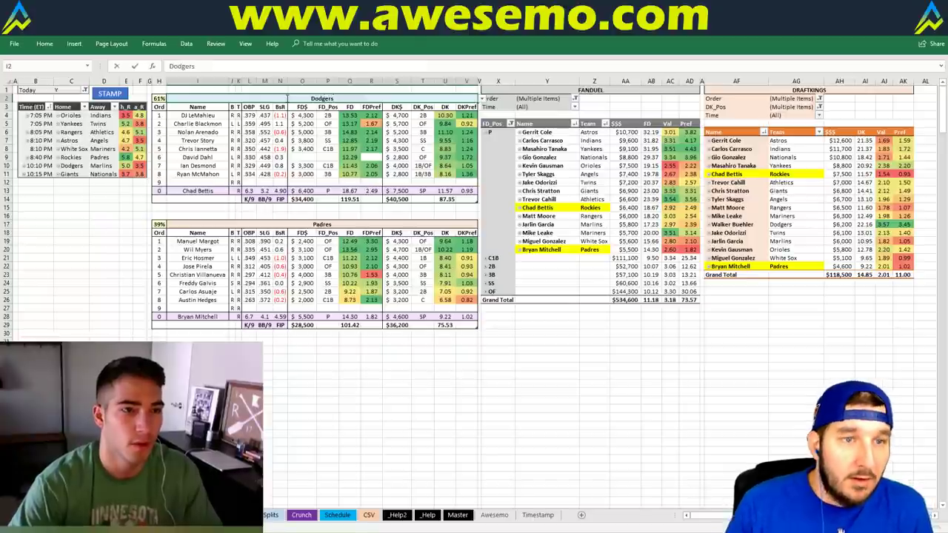
key("Return")
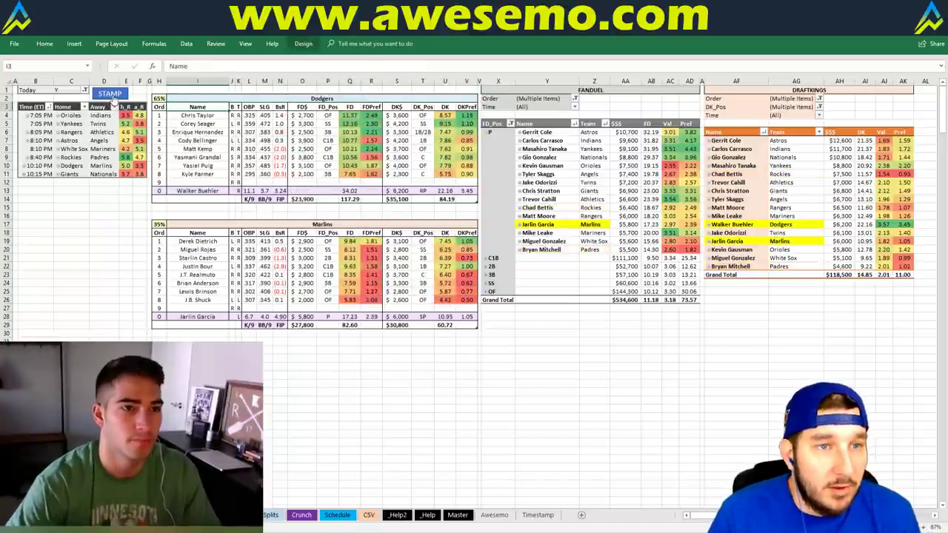
key("Up")
key("Up")
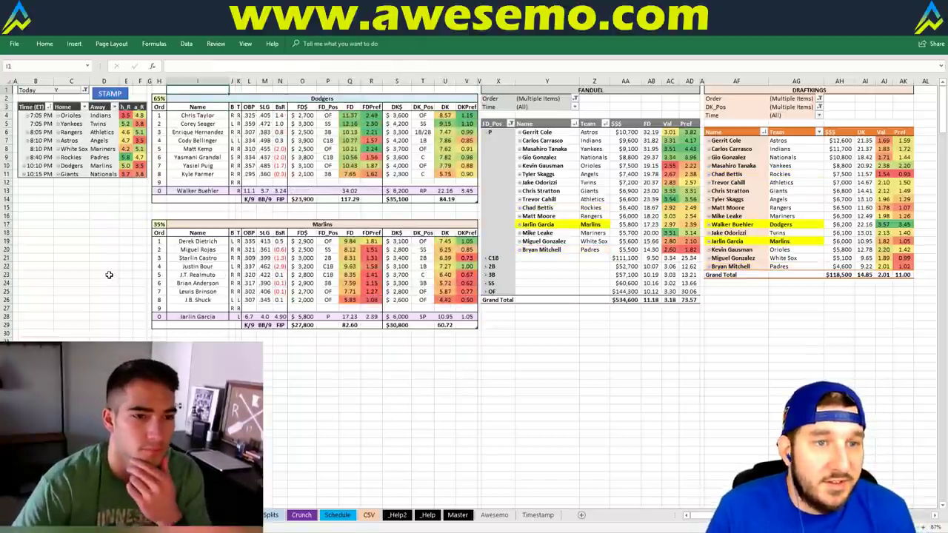
left_click(127, 191)
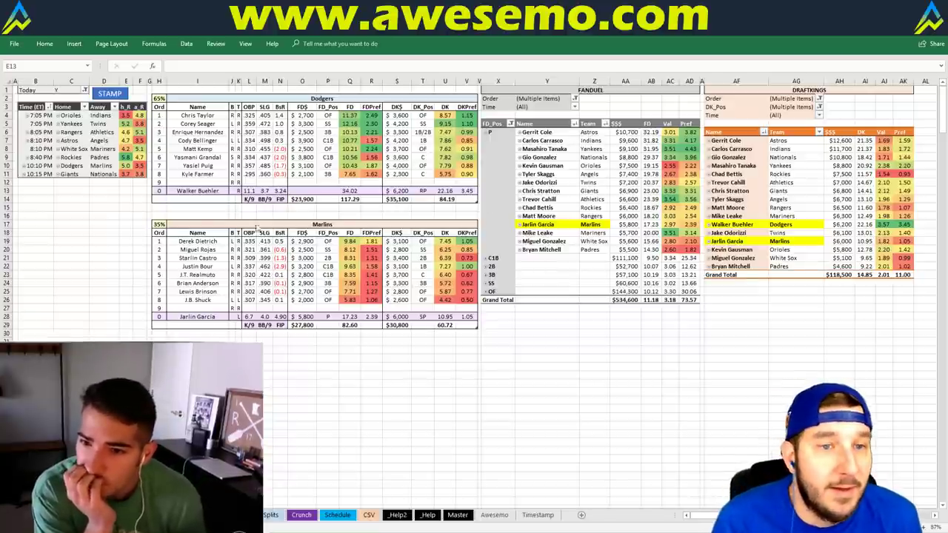
left_click(126, 190)
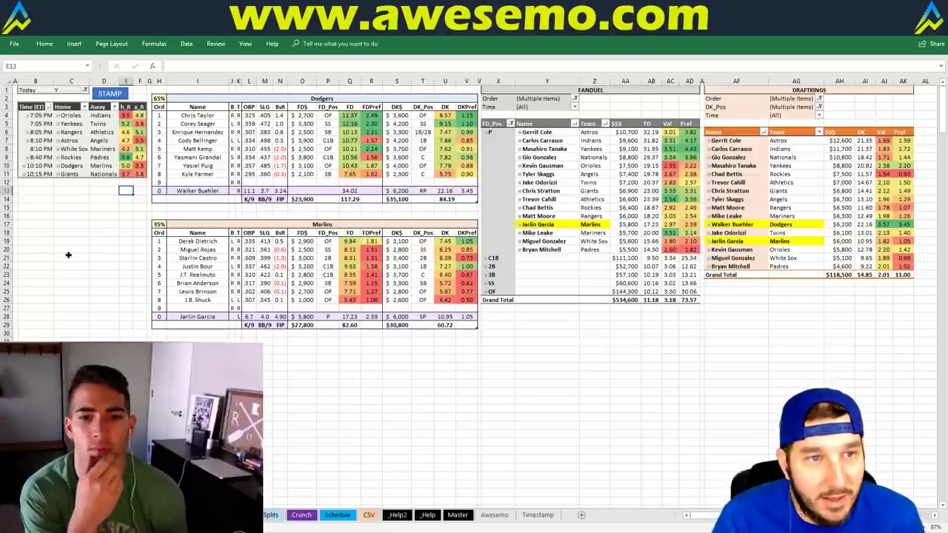
left_click(97, 220)
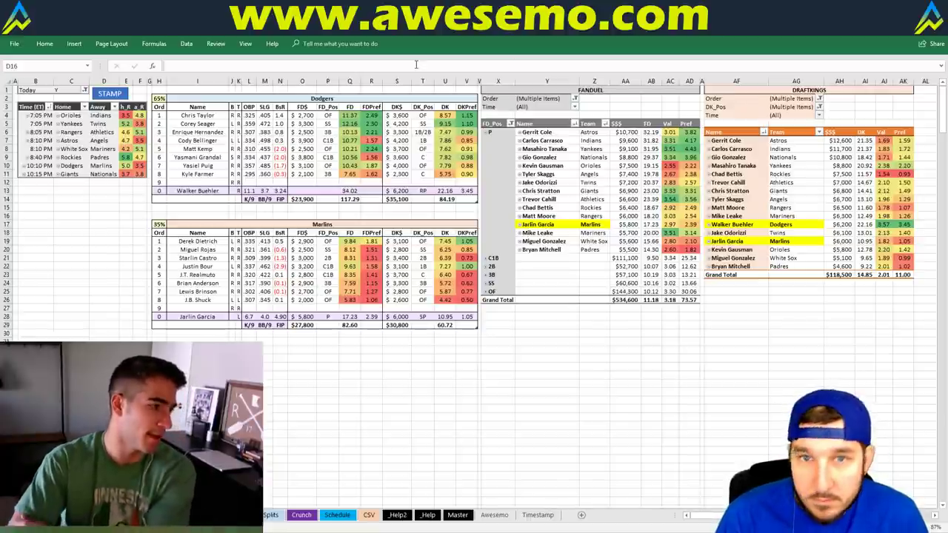
left_click(86, 210)
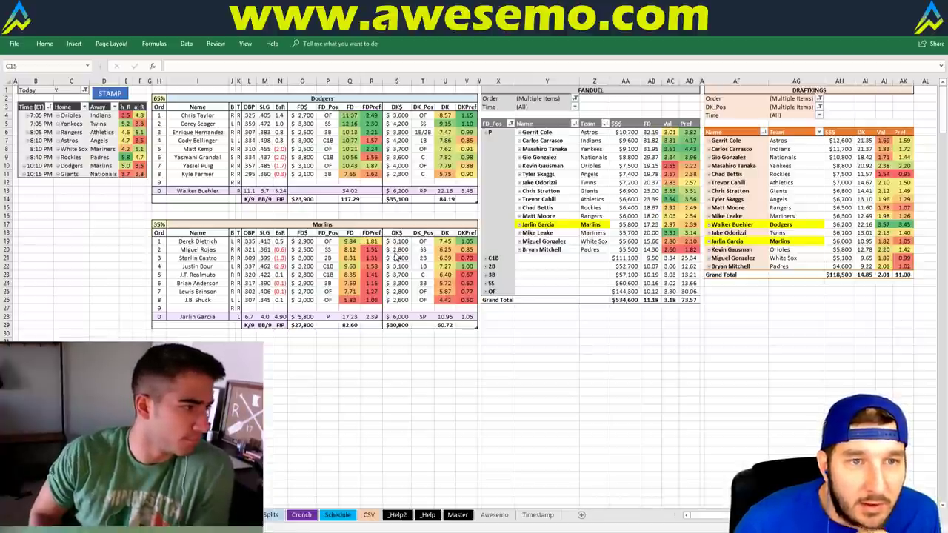
left_click(347, 340)
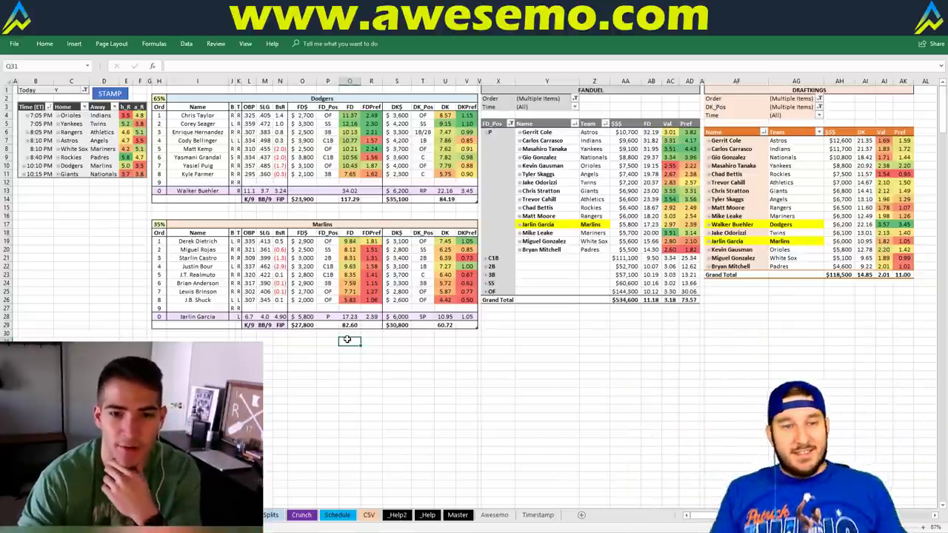
left_click(371, 349)
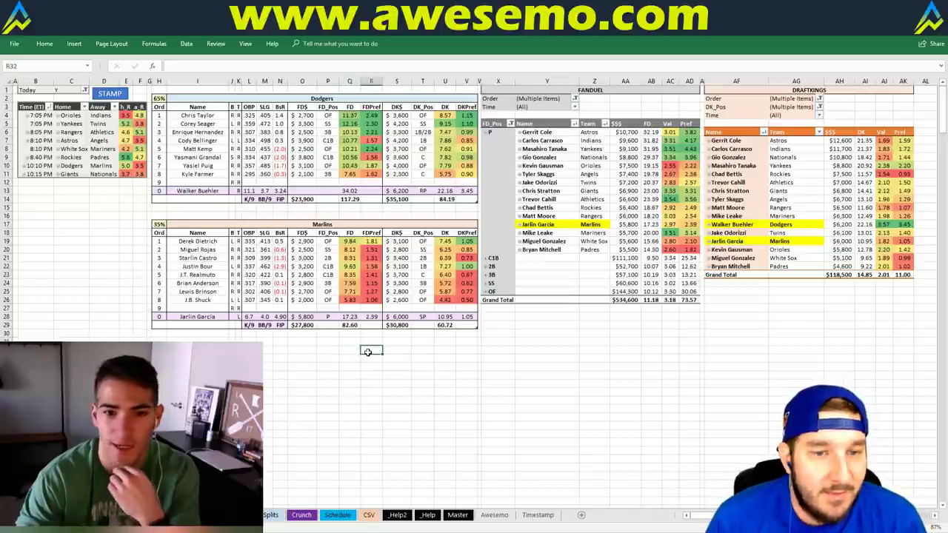
left_click(373, 343)
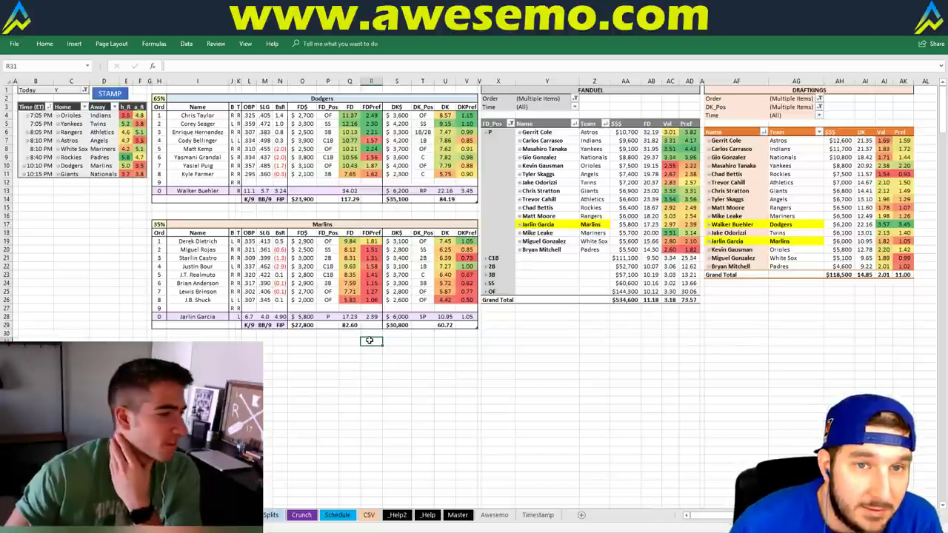
left_click(327, 341)
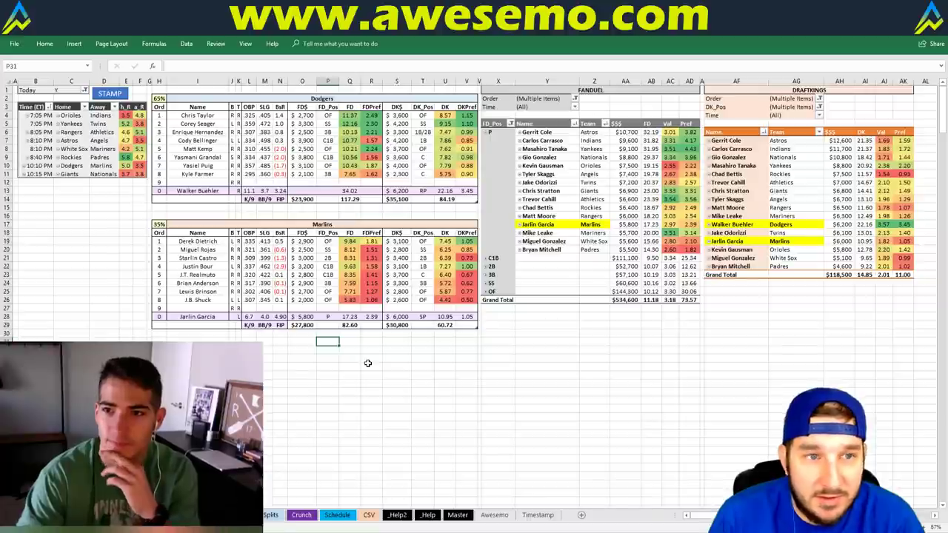
- Change the home team in the matchup header to Giants
left_click(317, 99)
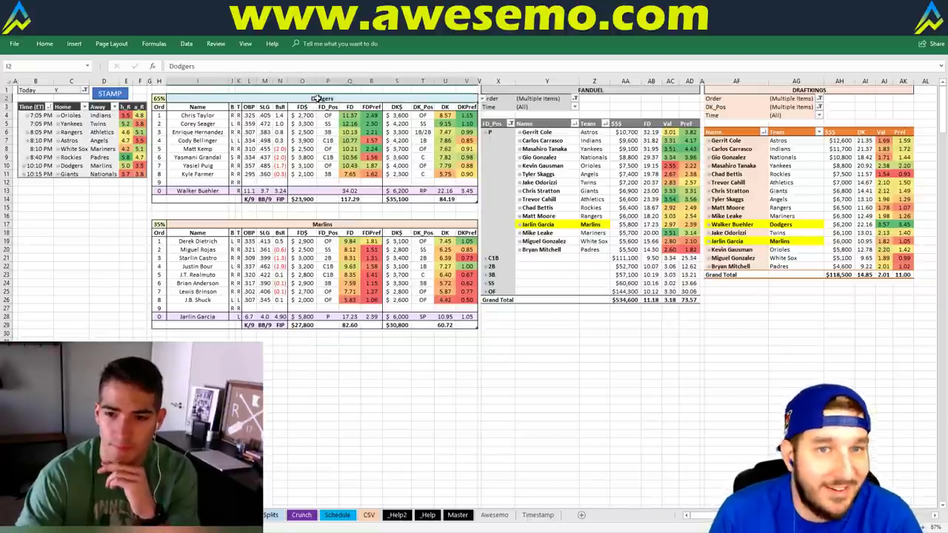
type("Giants")
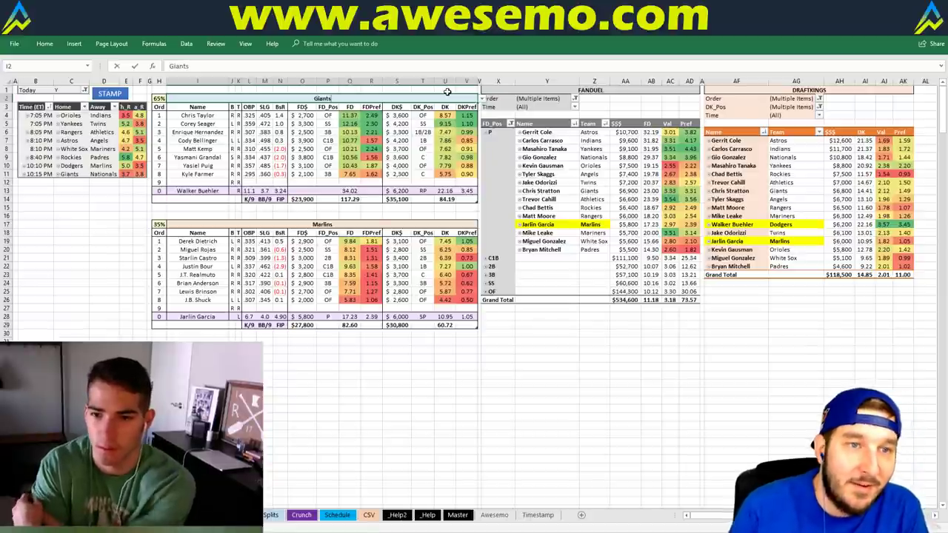
key("Return")
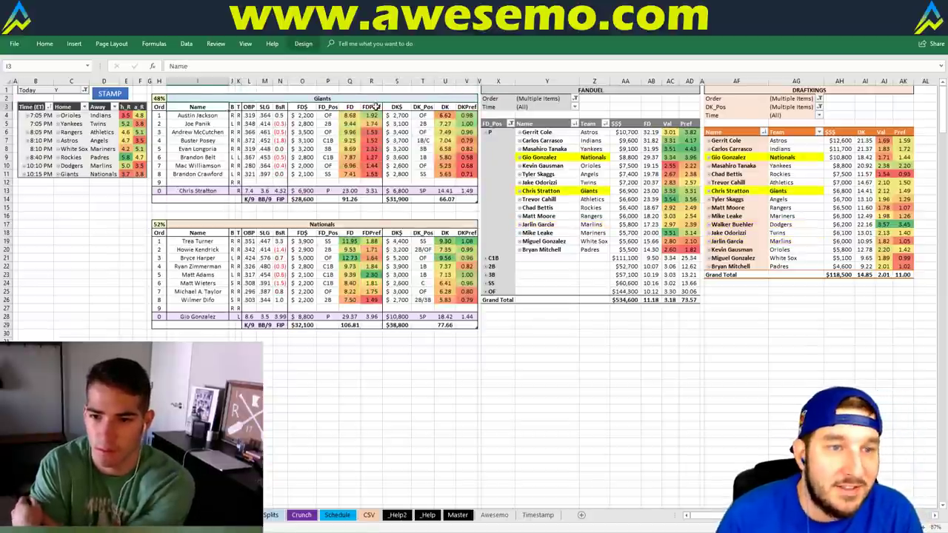
left_click(100, 209)
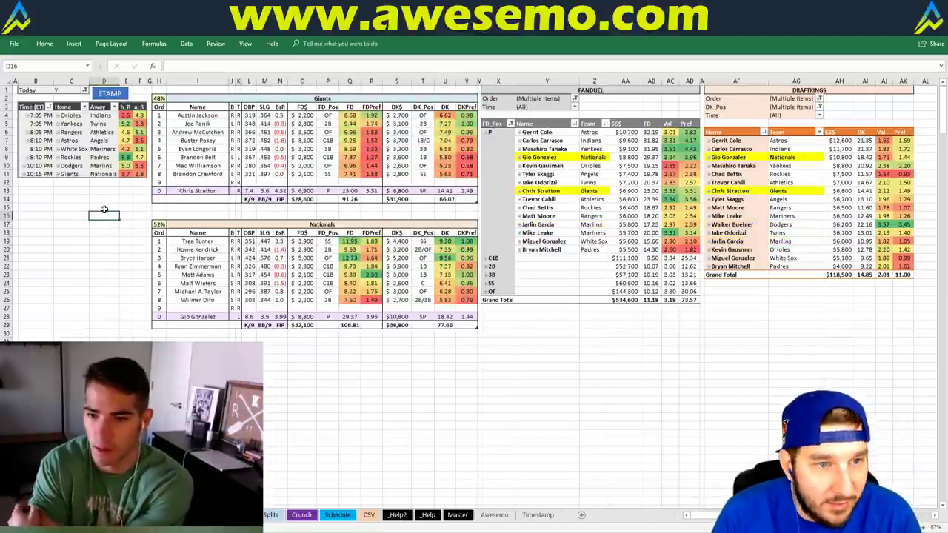
left_click(101, 200)
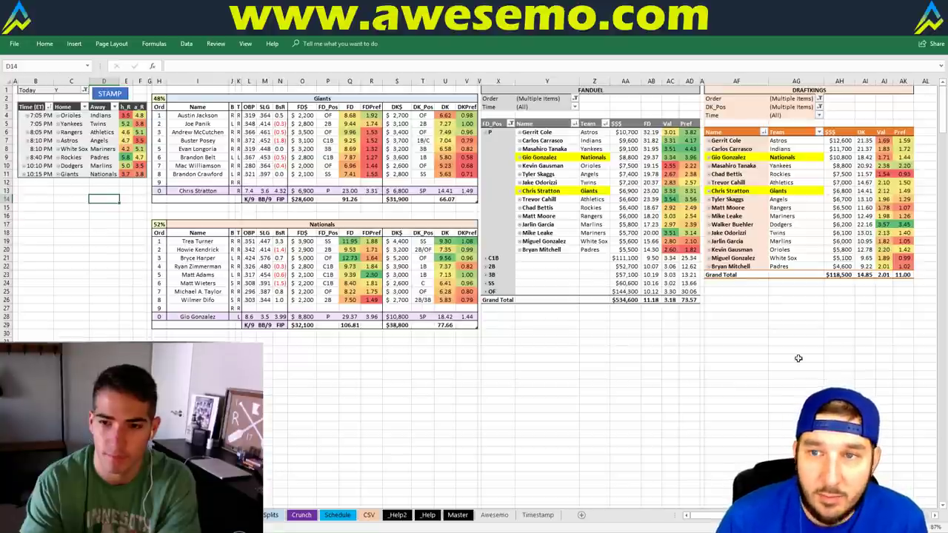
left_click(741, 349)
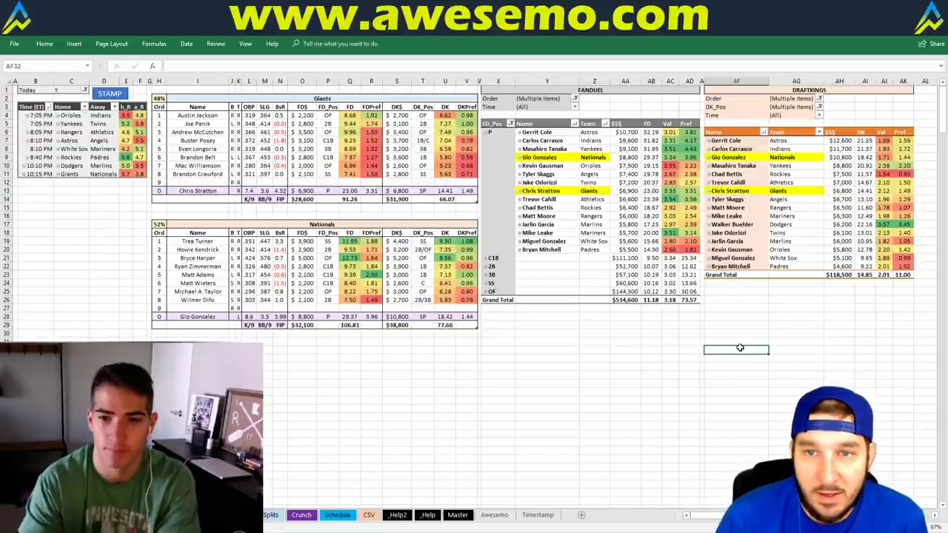
left_click(459, 332)
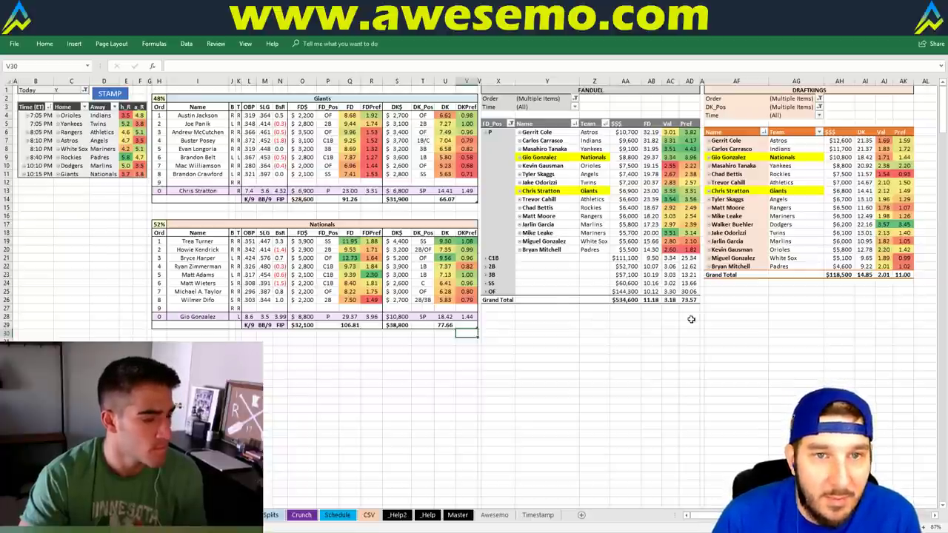
left_click(619, 323)
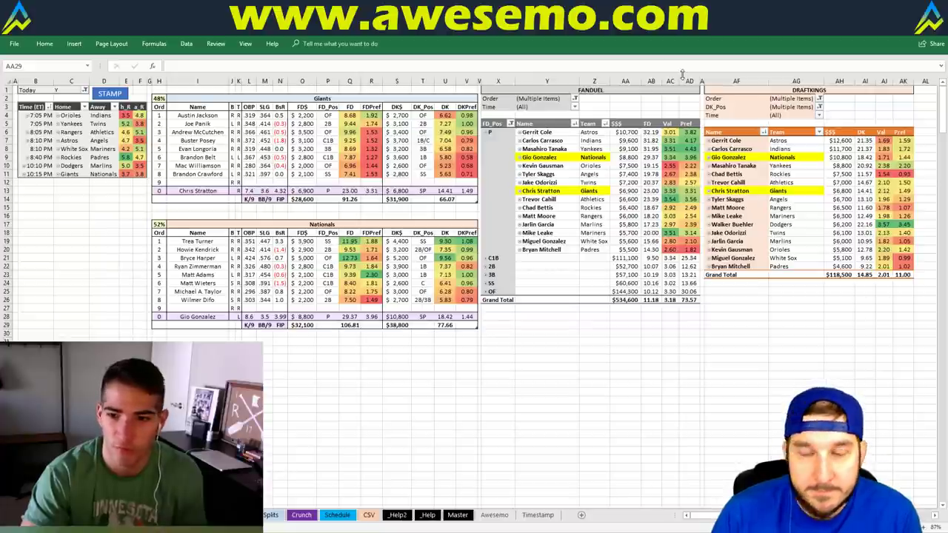
left_click(625, 324)
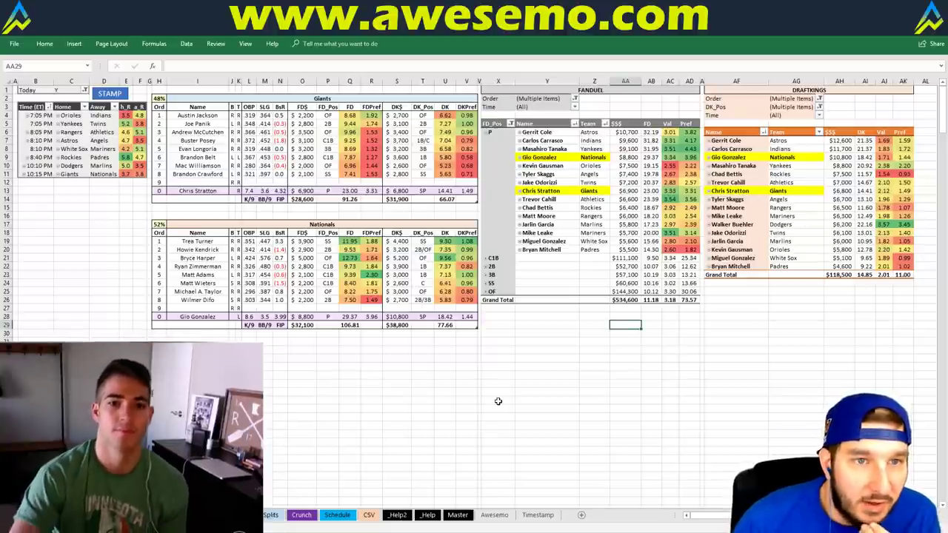
left_click(362, 350)
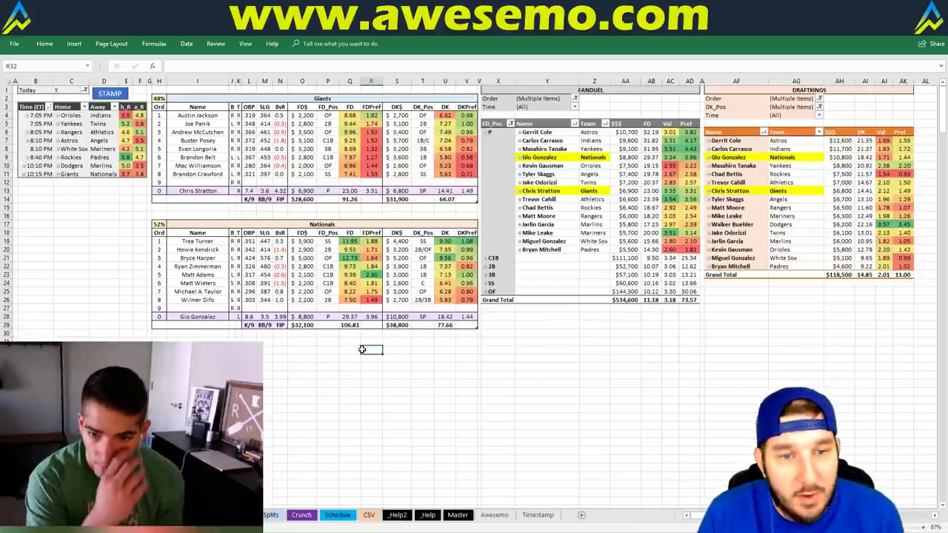
left_click(293, 343)
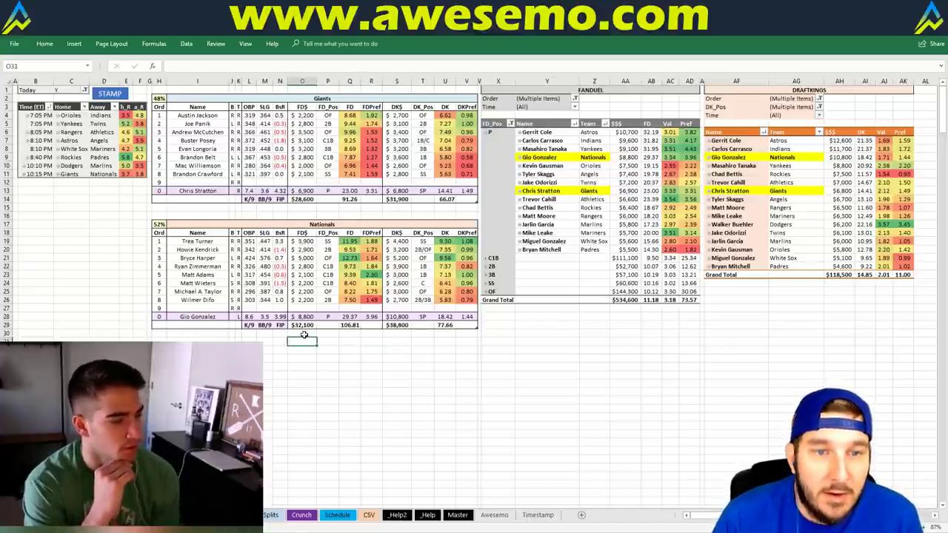
left_click(402, 342)
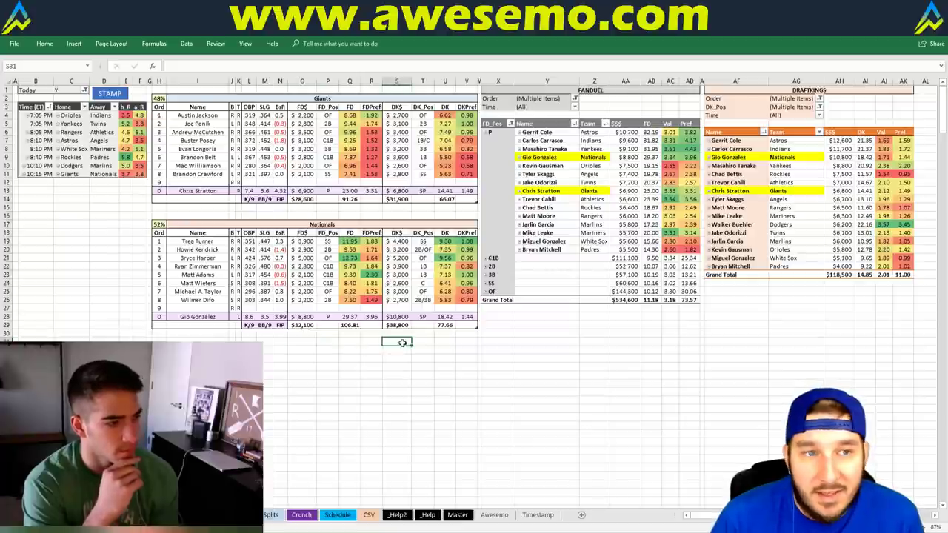
left_click(293, 357)
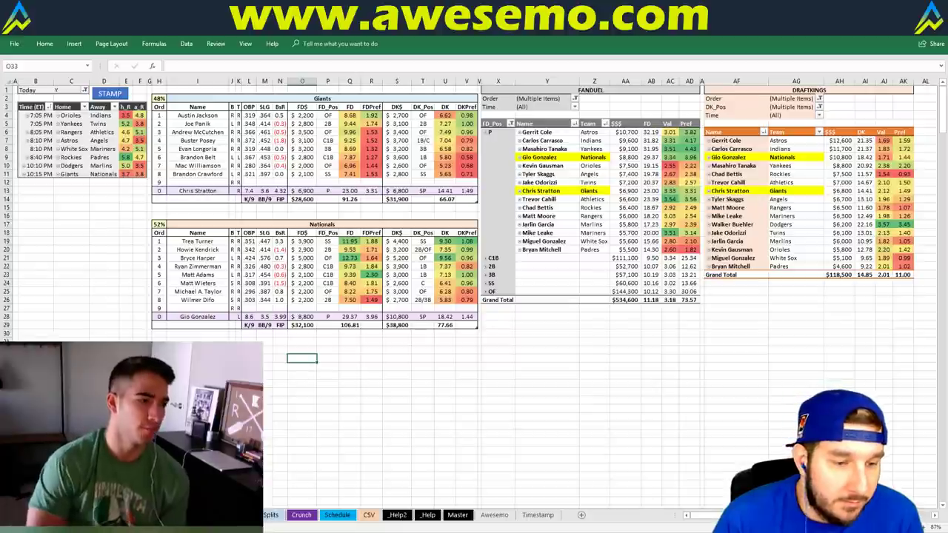
- Switch to the FanDuel lineups in FantasyCruncher and examine the exposures of the pitchers and of all players used
key("alt+Tab")
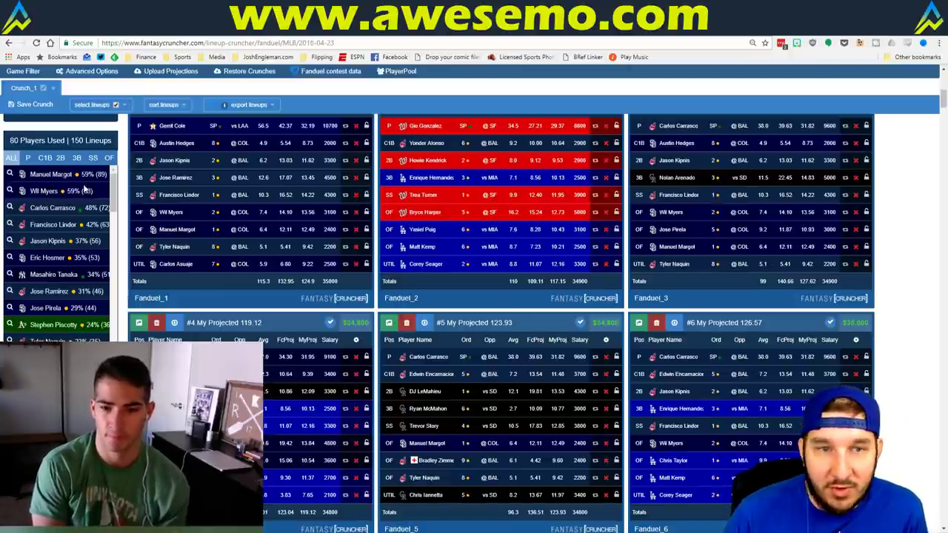
left_click(26, 159)
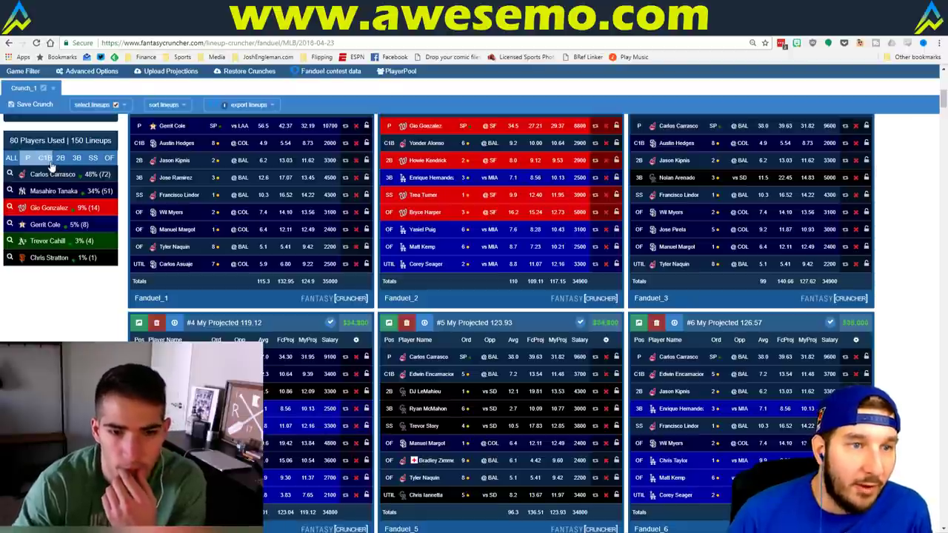
left_click(10, 157)
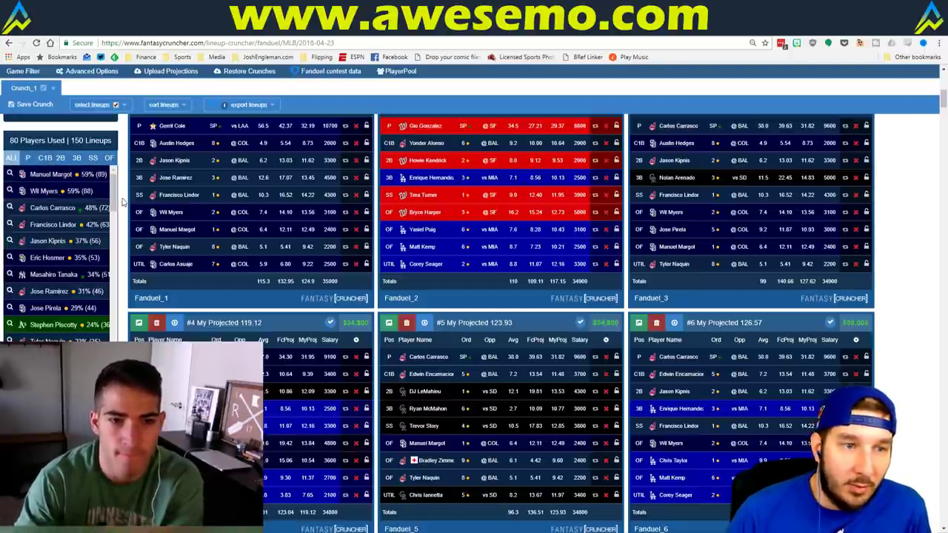
left_click_drag(113, 191, 114, 206)
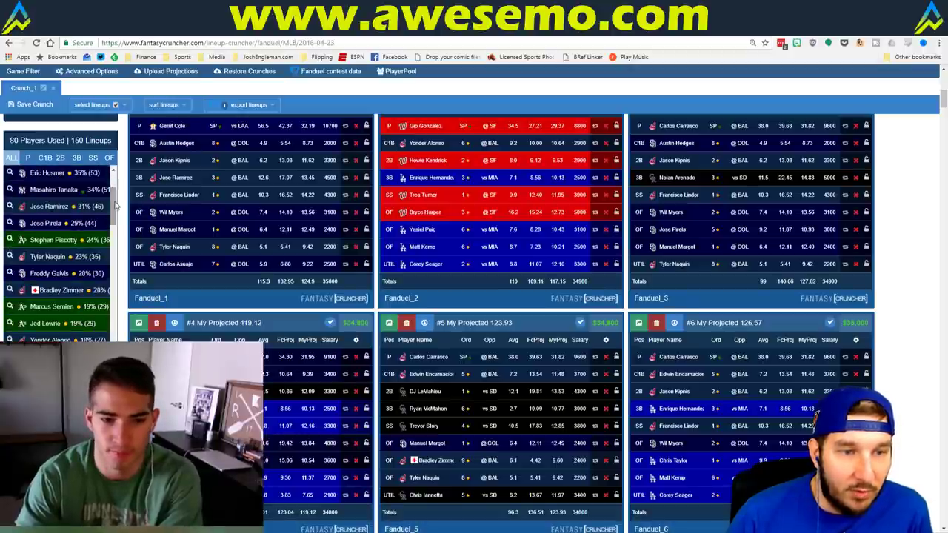
left_click_drag(116, 206, 116, 176)
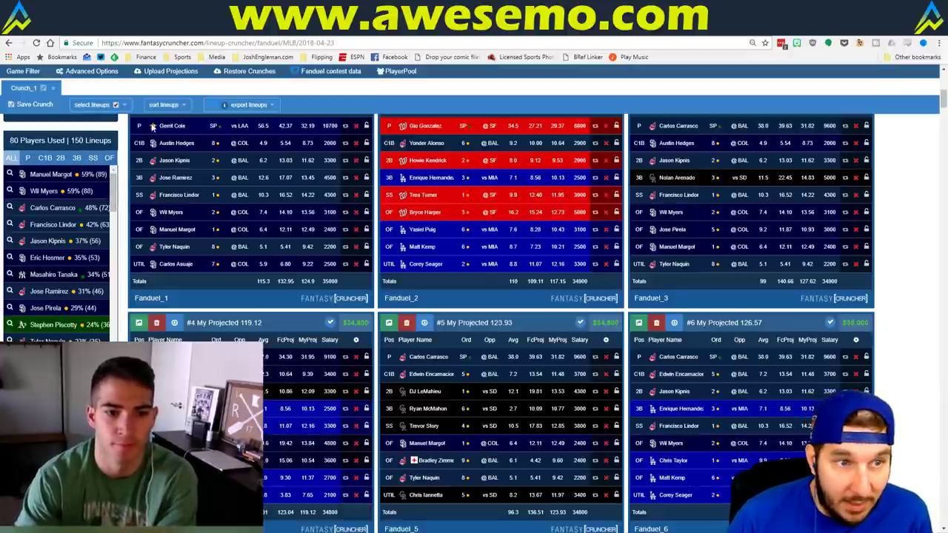
- Switch to the DraftKings lineups and examine the pitcher exposures and the most-used players across all positions
left_click(234, 18)
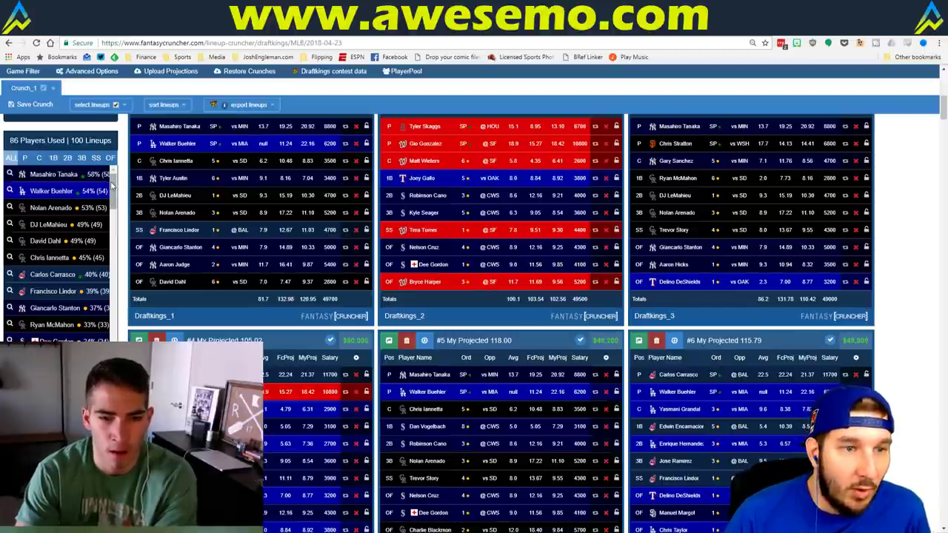
left_click(25, 158)
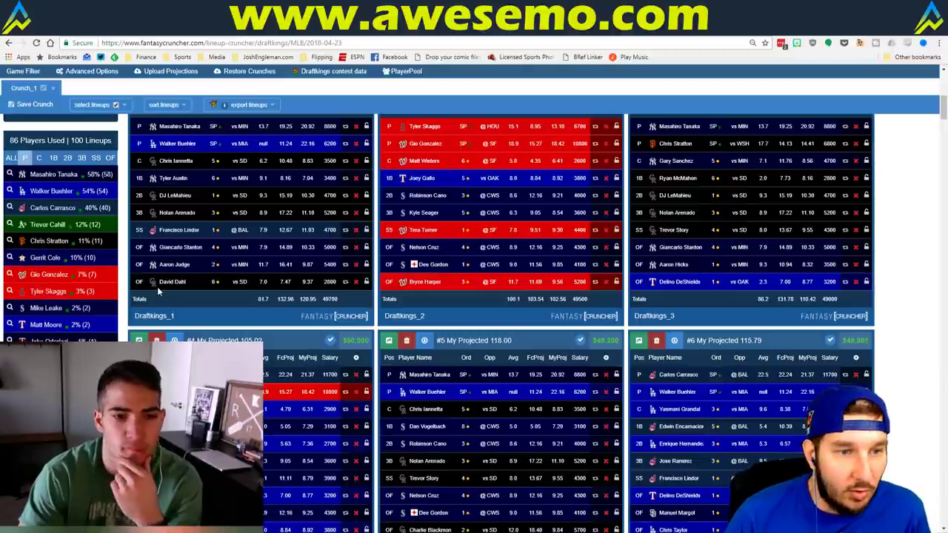
left_click(16, 157)
scroll(112, 196, "down", 1)
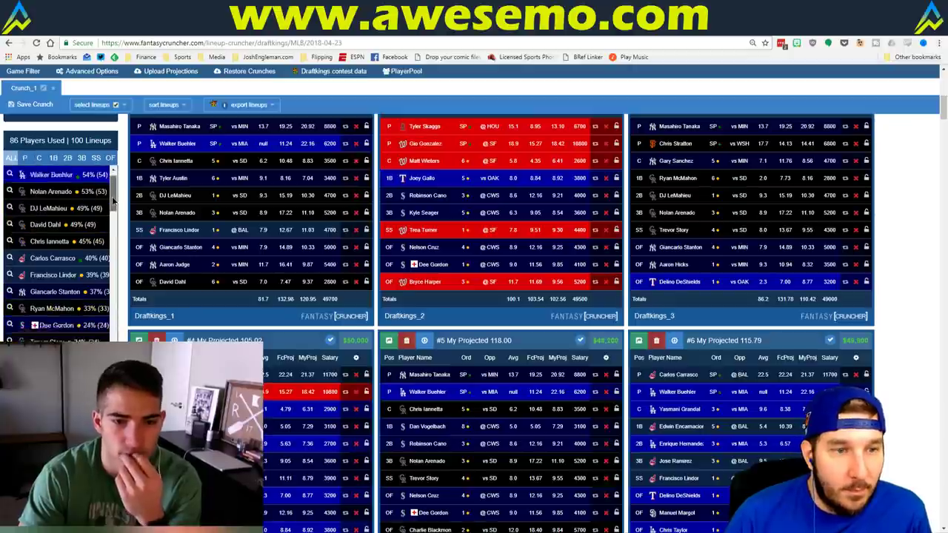
scroll(112, 196, "down", 3)
scroll(112, 194, "up", 3)
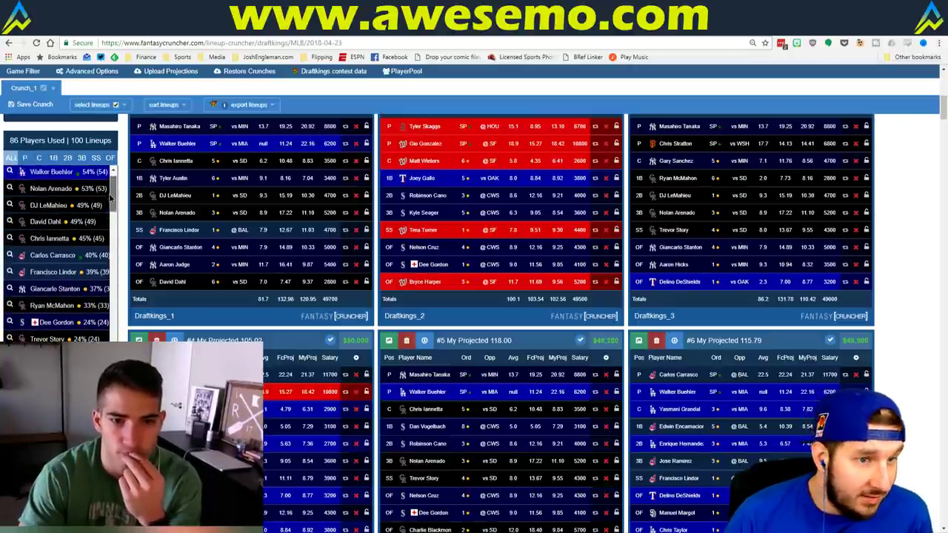
scroll(111, 194, "down", 3)
scroll(111, 195, "up", 4)
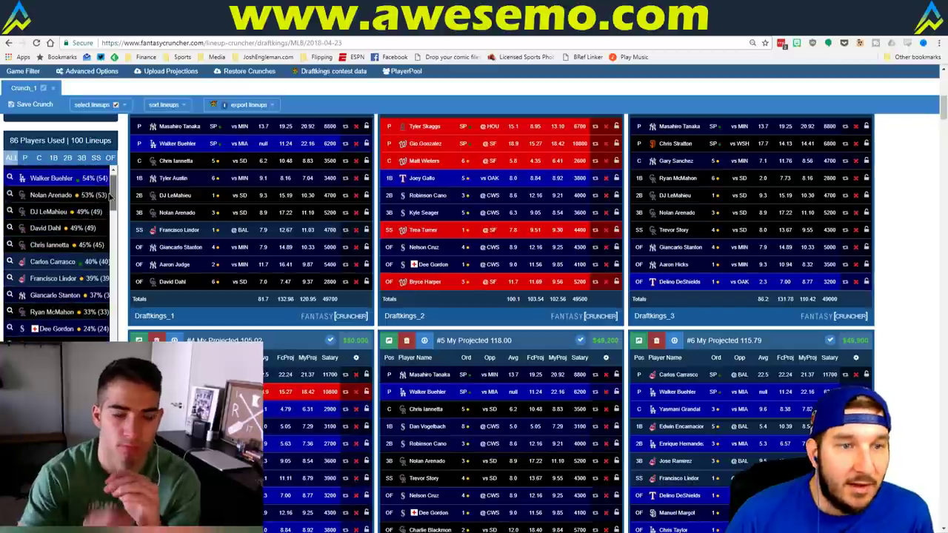
scroll(111, 194, "up", 1)
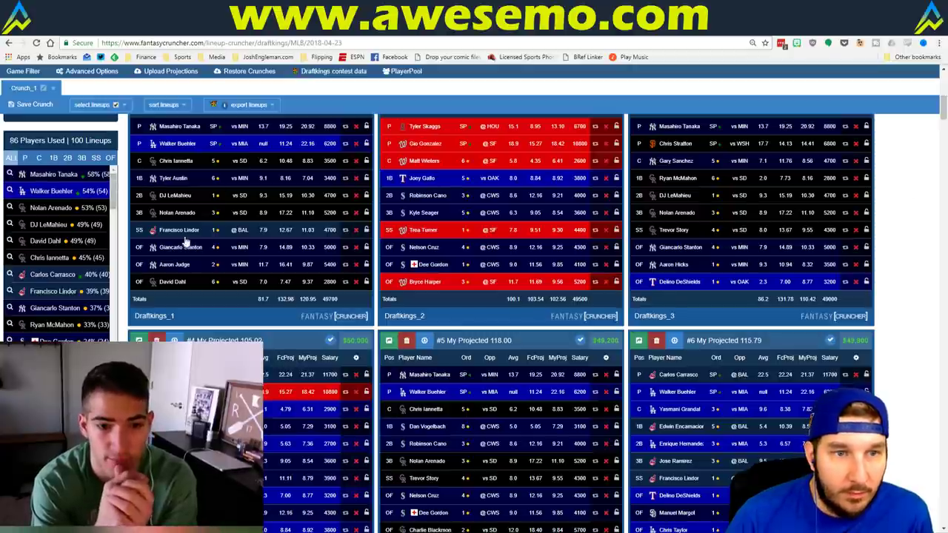
- Examine the full list of DraftKings player exposures down to the least-used players
scroll(254, 306, "up", 1)
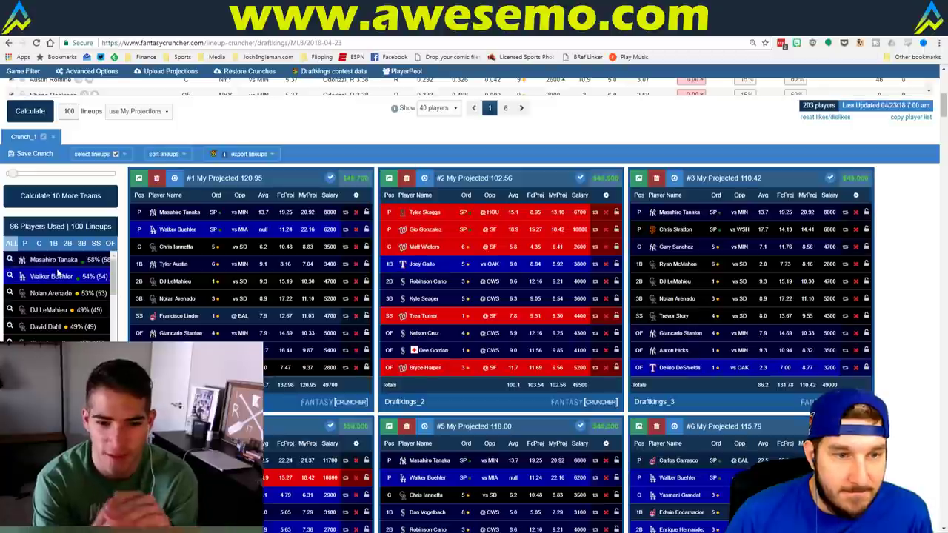
scroll(119, 276, "down", 10)
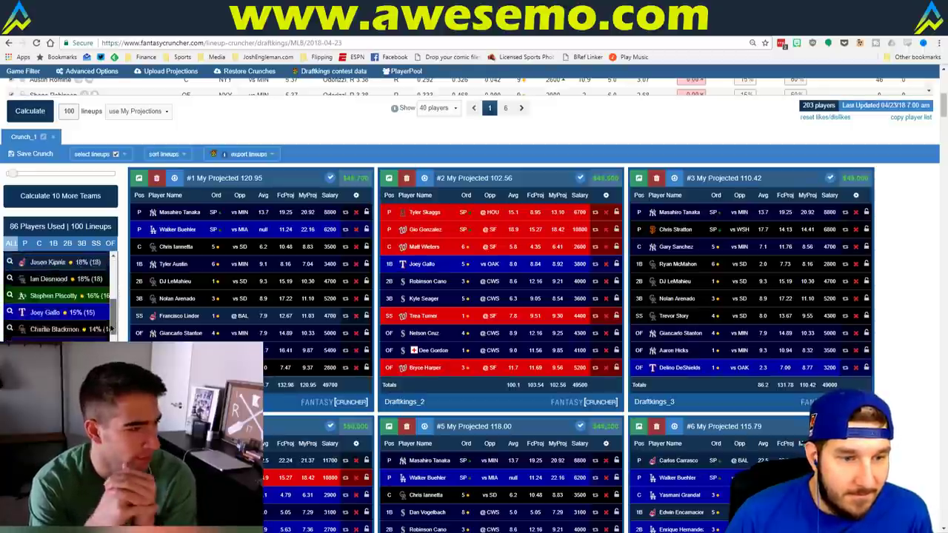
scroll(60, 297, "down", 10)
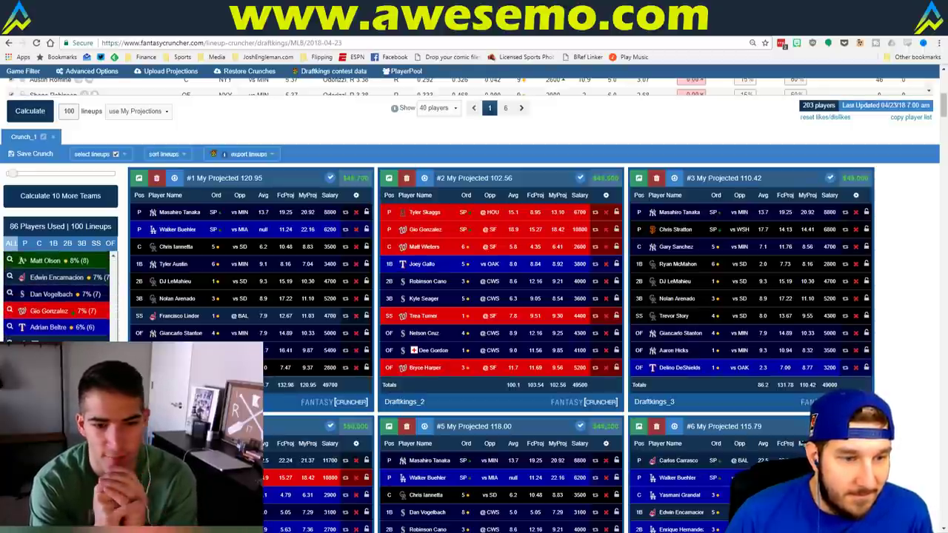
scroll(60, 297, "down", 10)
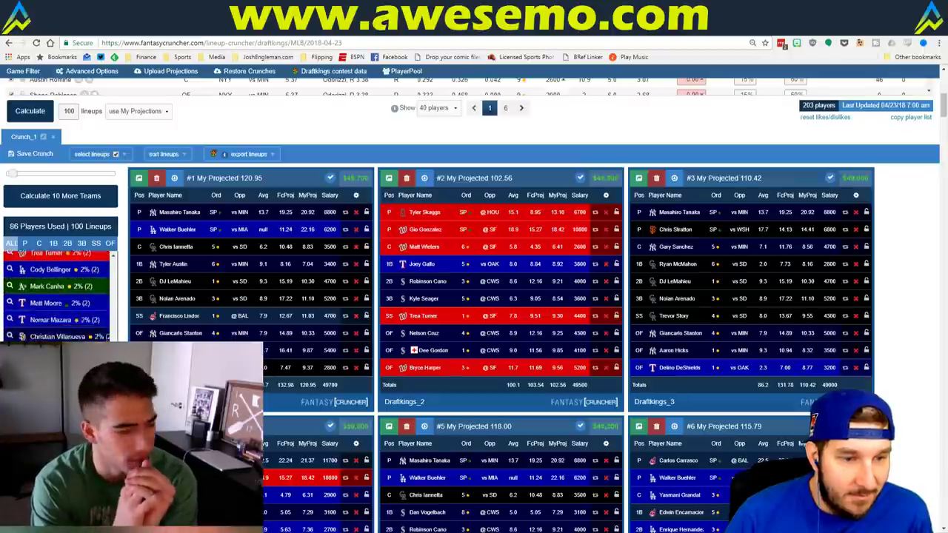
scroll(59, 296, "down", 8)
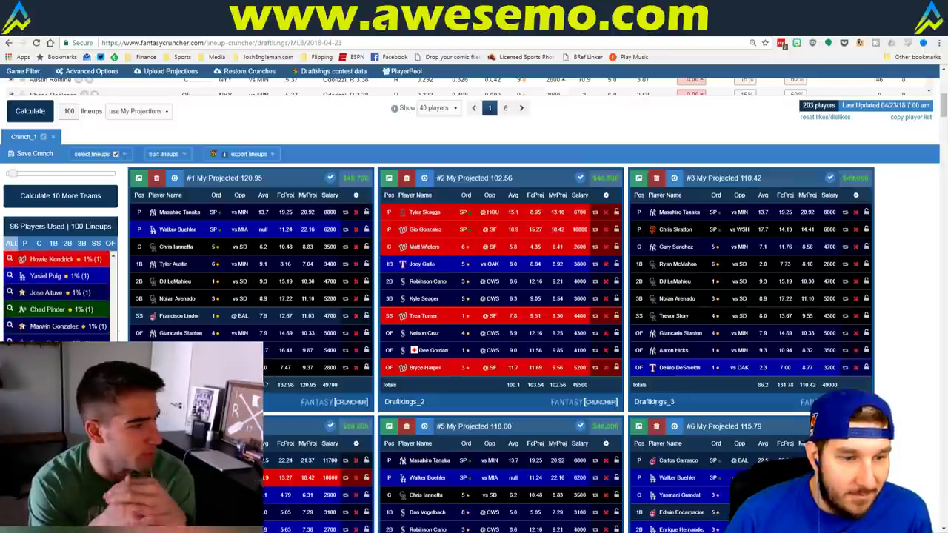
scroll(59, 296, "up", 20)
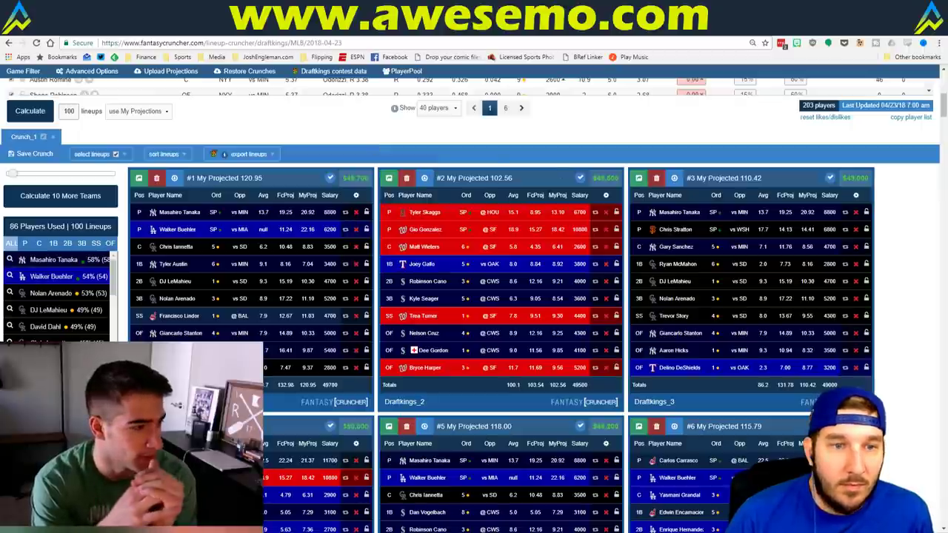
- Lock pitchers Masahiro Tanaka and Gerrit Cole for the DraftKings lineups
left_click(24, 243)
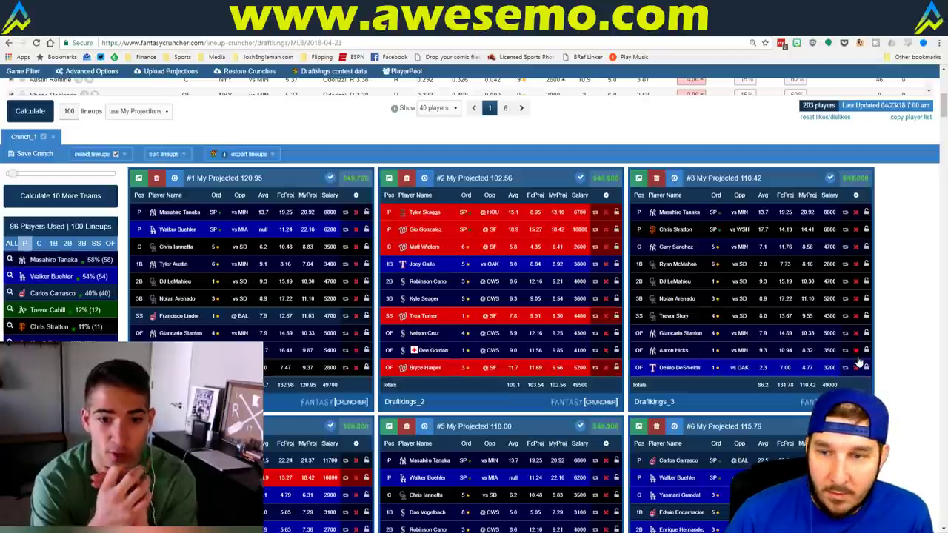
left_click(366, 213)
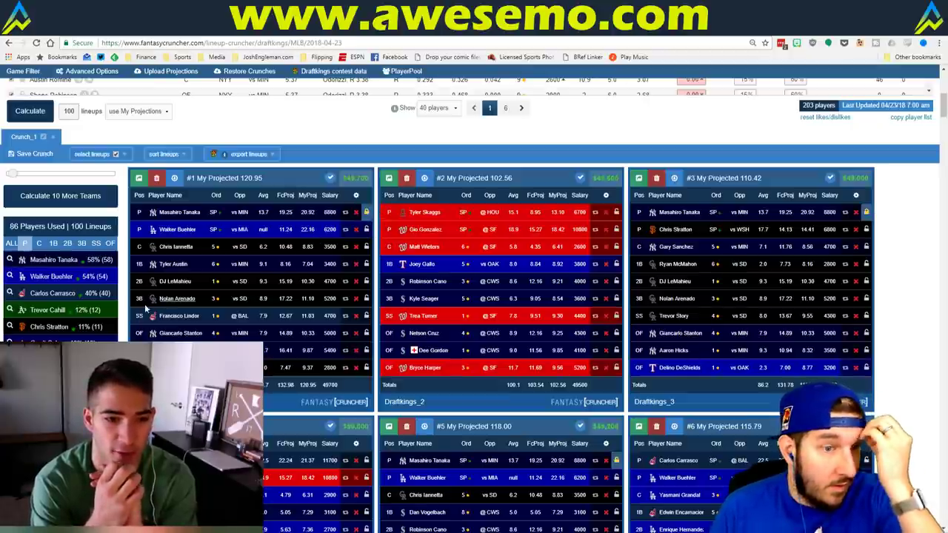
left_click(9, 341)
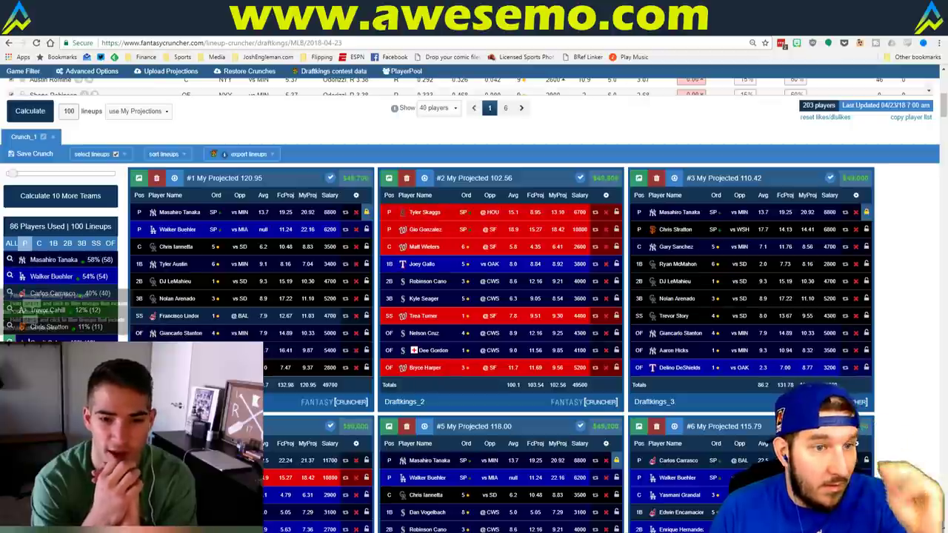
left_click(366, 229)
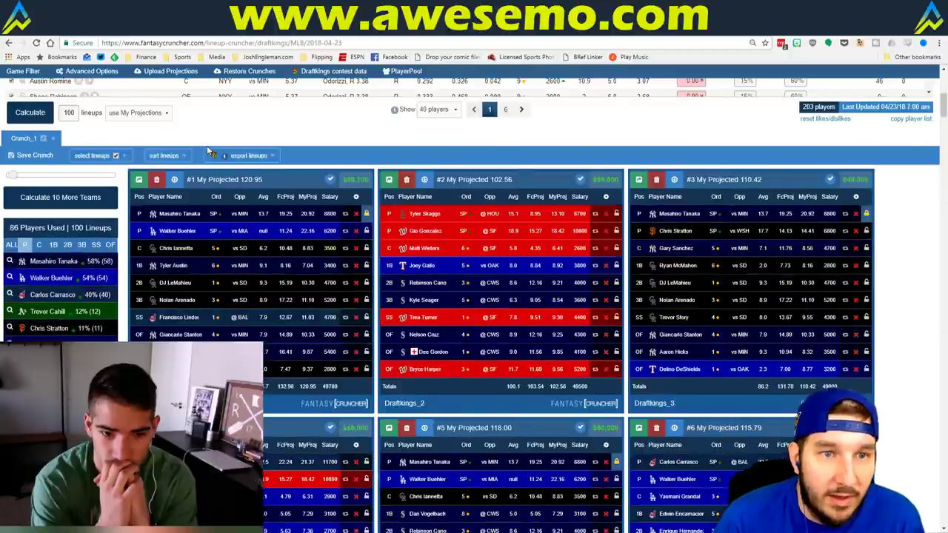
- Restrict the first four-player team stack to CWS only and calculate 20 DraftKings lineups
scroll(207, 146, "up", 10)
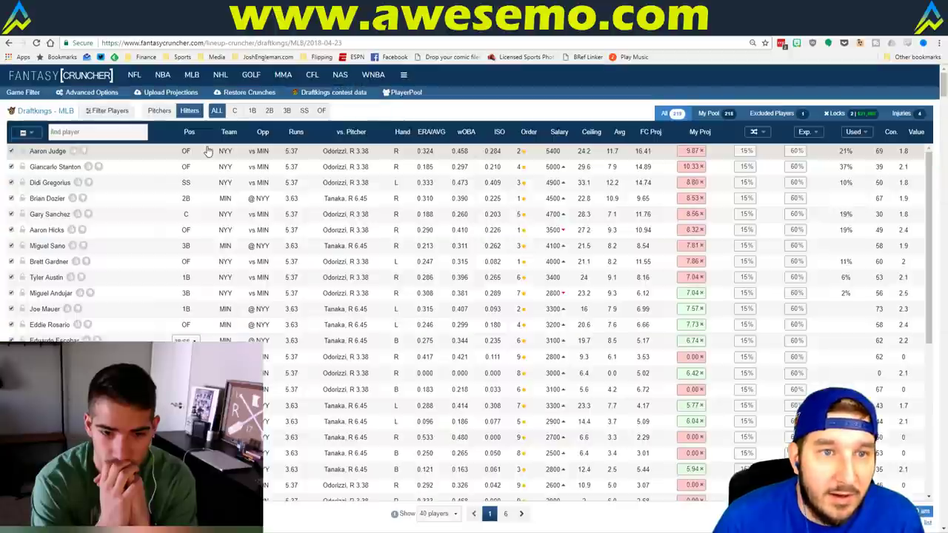
left_click(101, 92)
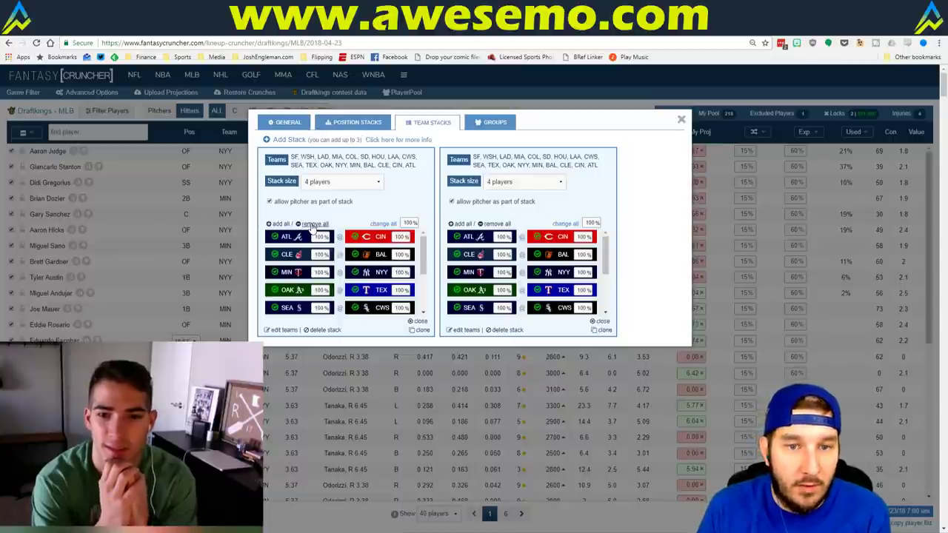
left_click(311, 225)
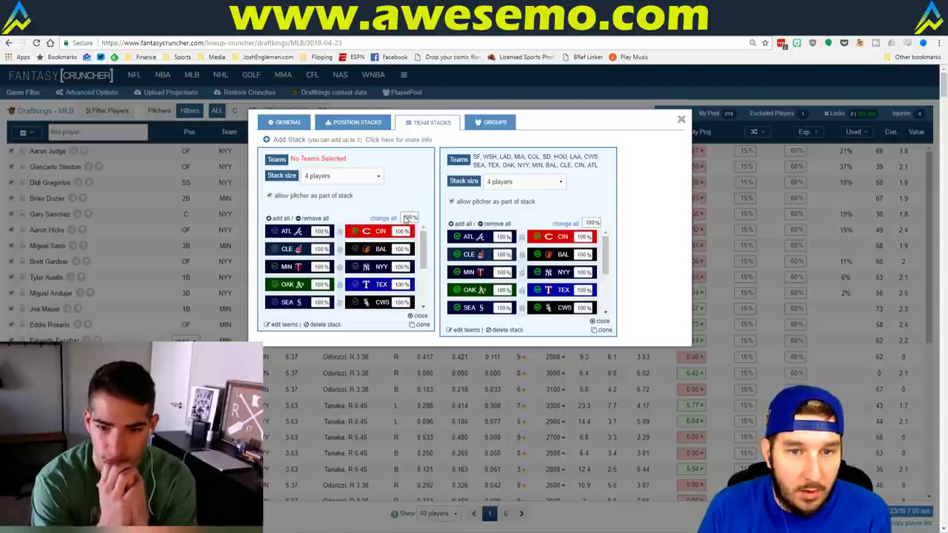
left_click(355, 302)
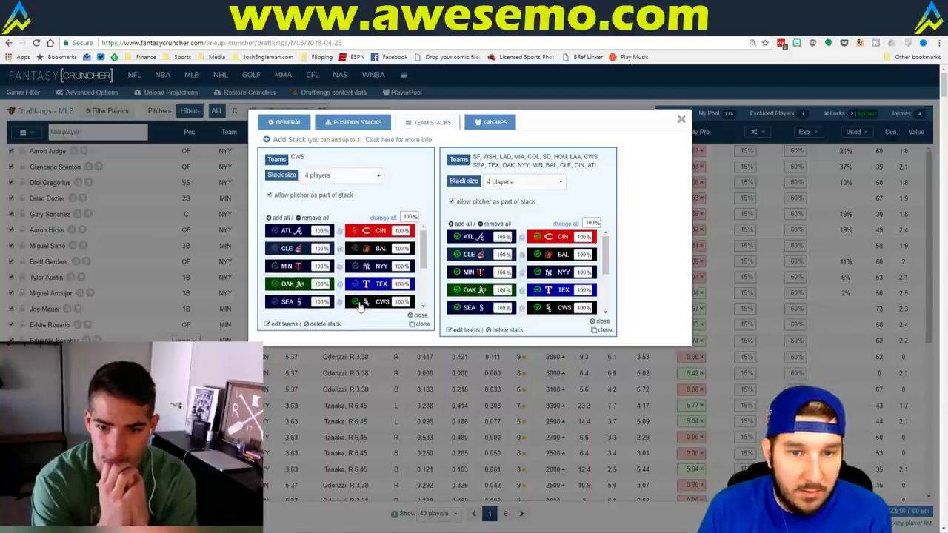
left_click(680, 120)
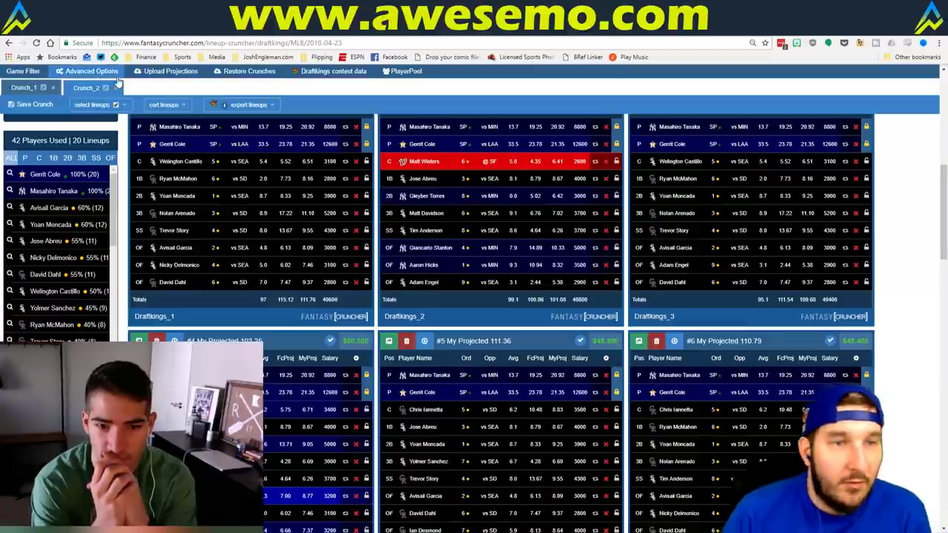
- Set the CWS team stack size to 5 players and recalculate the DraftKings lineups
left_click(277, 111)
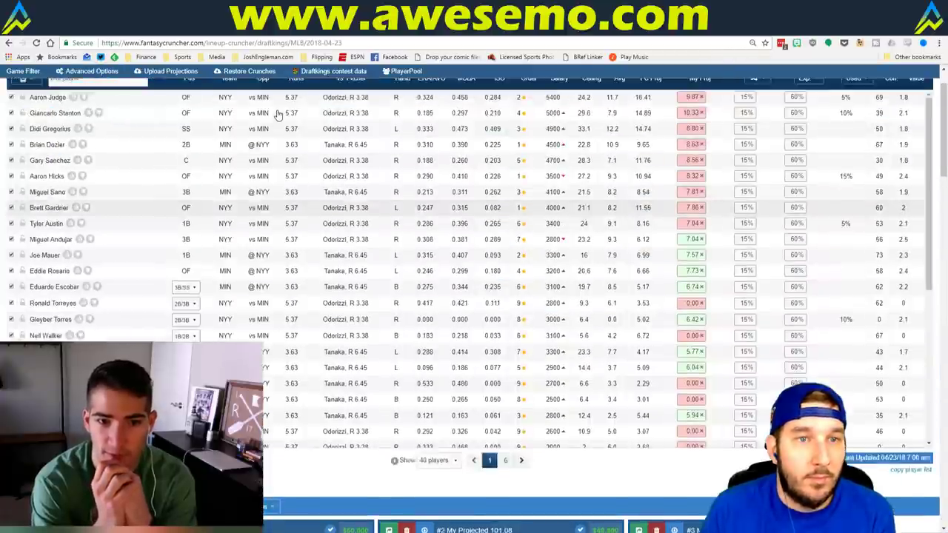
scroll(277, 113, "up", 2)
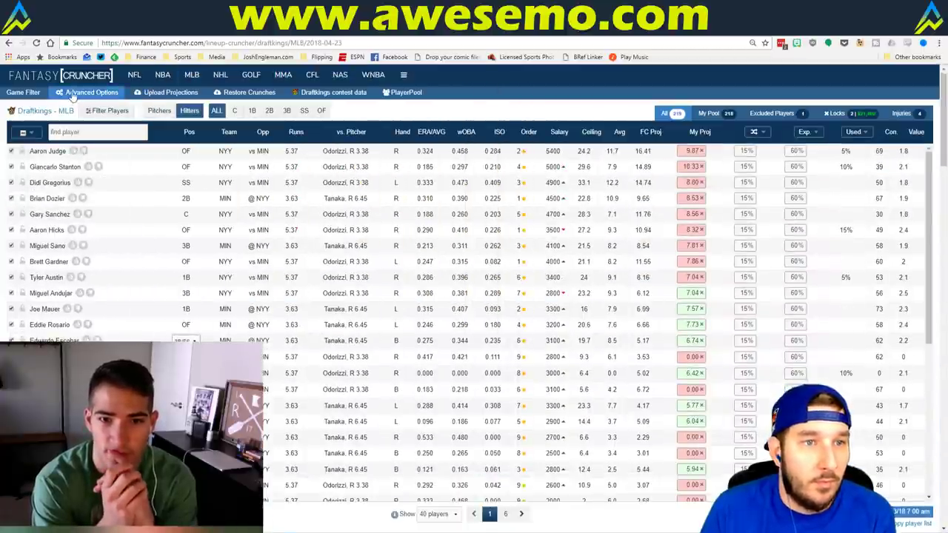
left_click(72, 95)
left_click(331, 173)
left_click(379, 196)
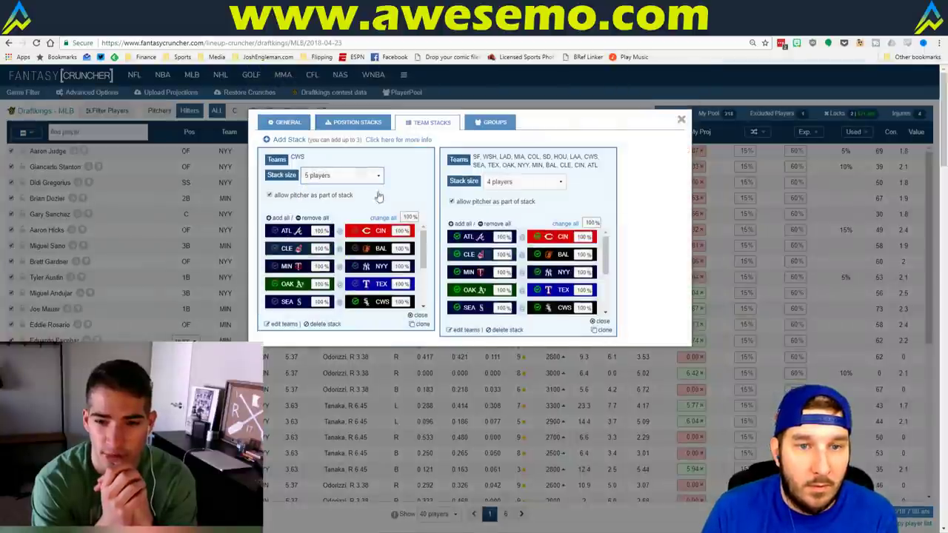
left_click(681, 120)
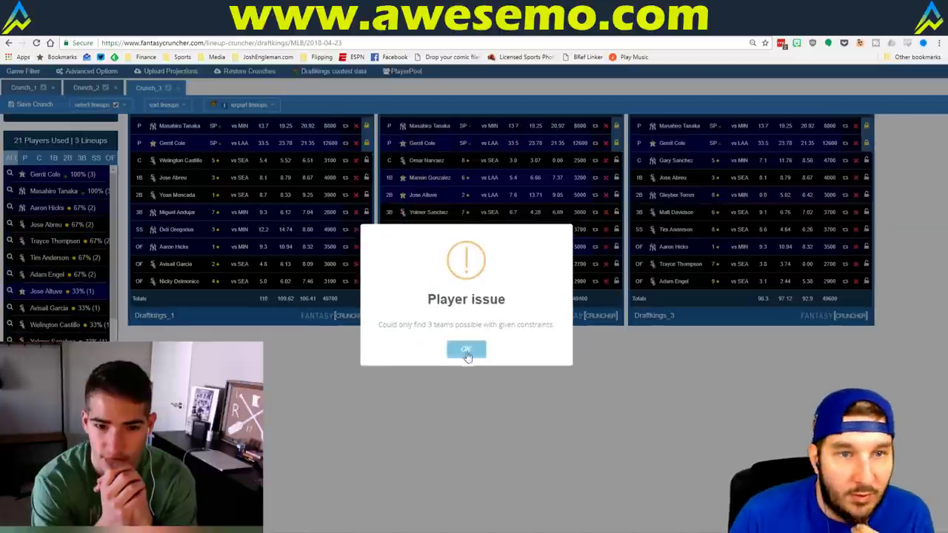
left_click(466, 351)
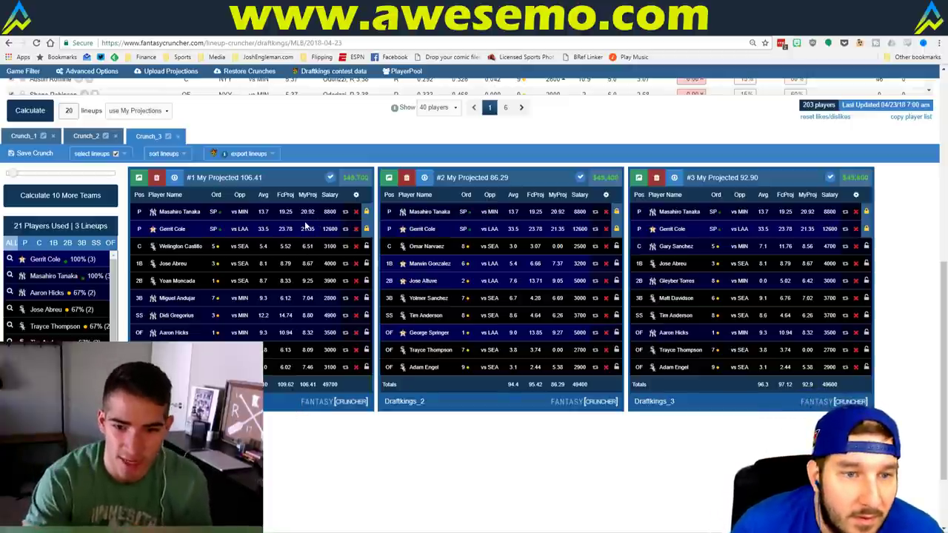
- Unlock pitcher Gerrit Cole and reopen the Crunch_2 lineup set
left_click(366, 212)
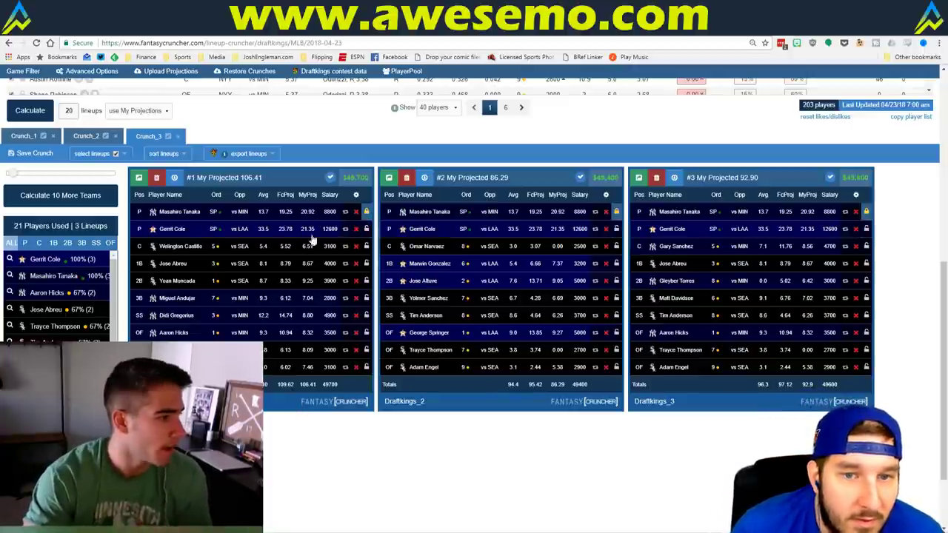
left_click(86, 136)
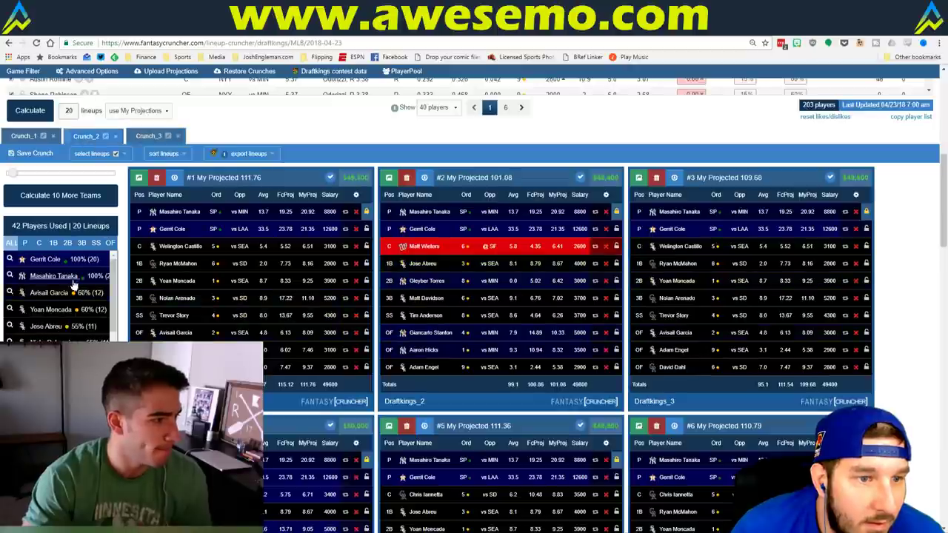
- Filter the Crunch_1 lineups to pitcher Carlos Carrasco and calculate 20 DraftKings lineups with Masahiro Tanaka and Carrasco locked
left_click(28, 138)
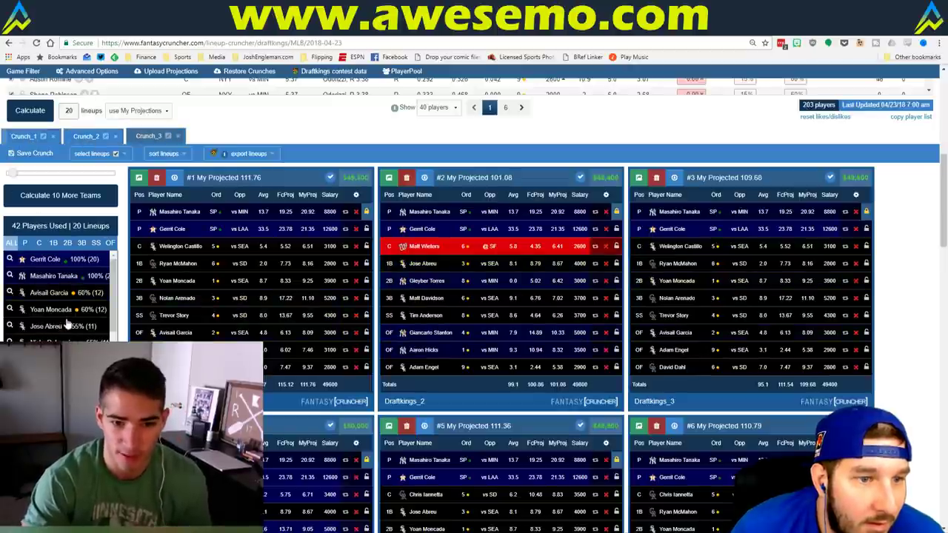
left_click(10, 292)
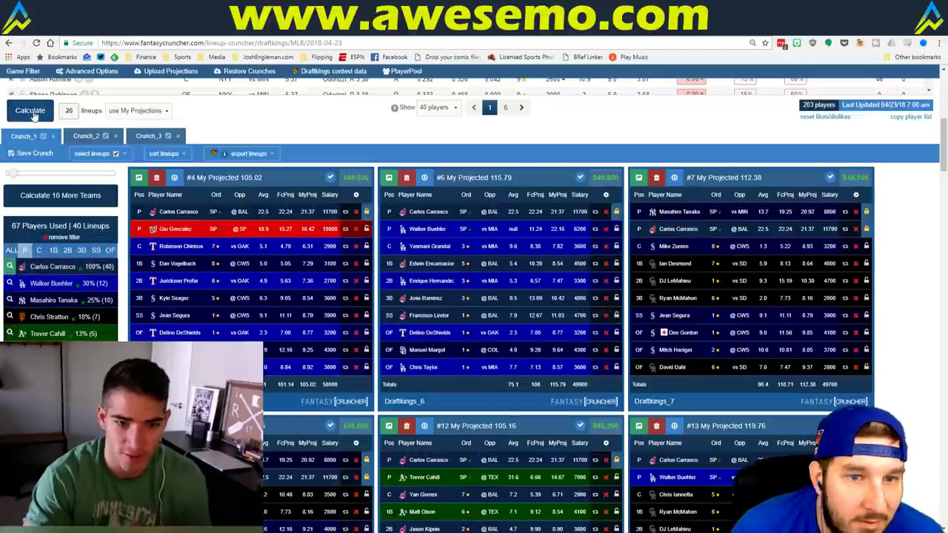
left_click(33, 112)
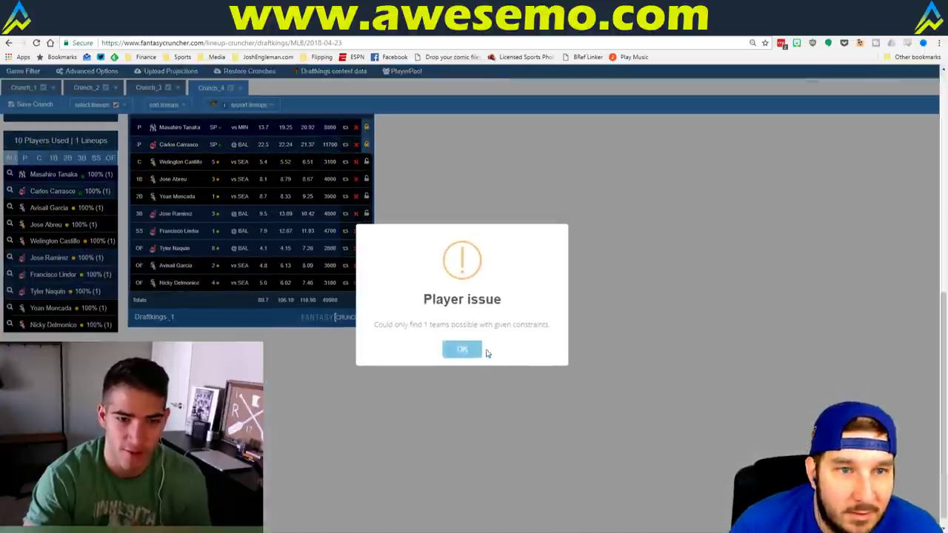
left_click(474, 350)
- Disallow pitchers as part of the second, four-player team stack and recalculate 20 DraftKings lineups
scroll(521, 333, "up", 1)
scroll(521, 335, "up", 5)
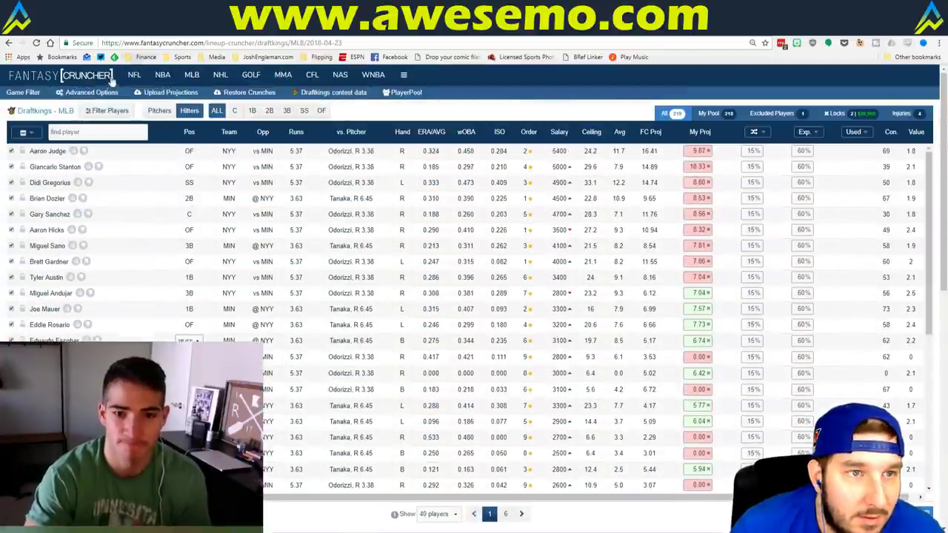
left_click(91, 91)
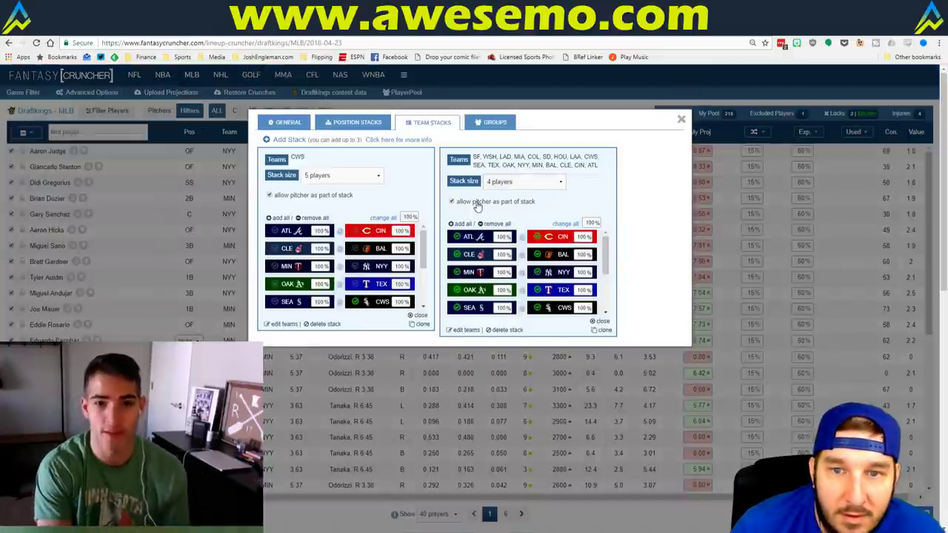
left_click(478, 205)
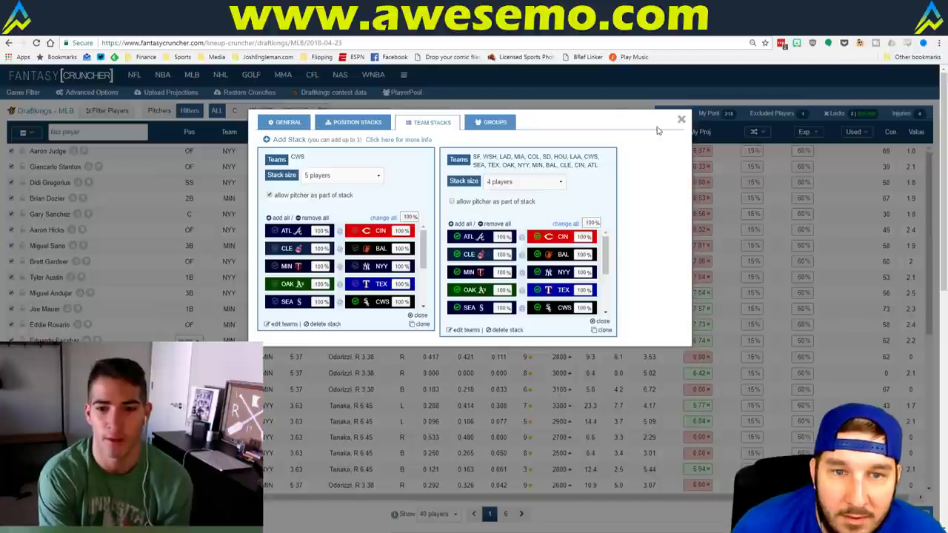
left_click(682, 123)
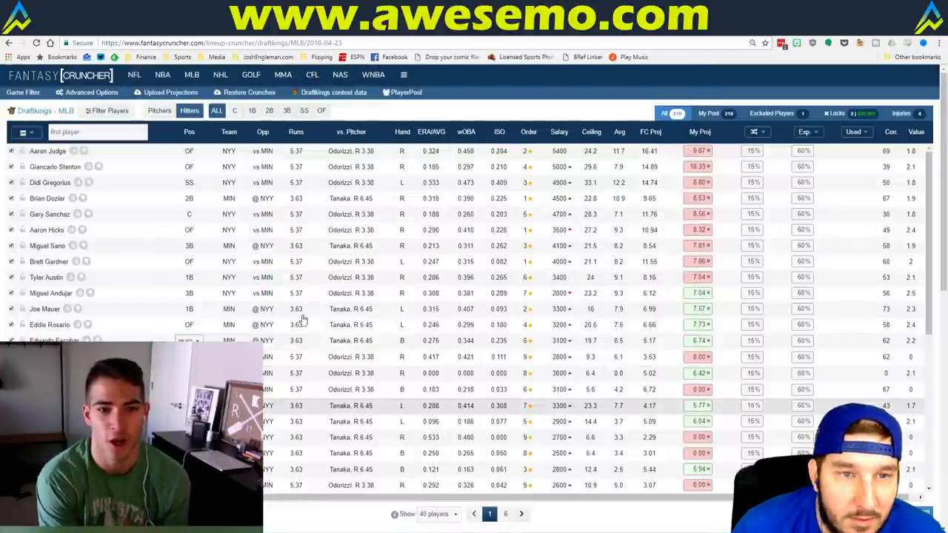
scroll(461, 446, "down", 5)
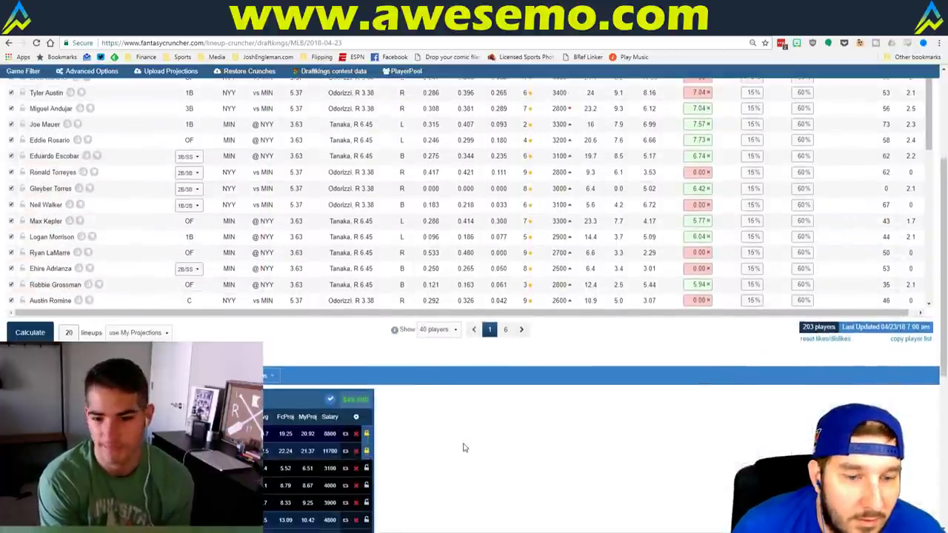
left_click(31, 234)
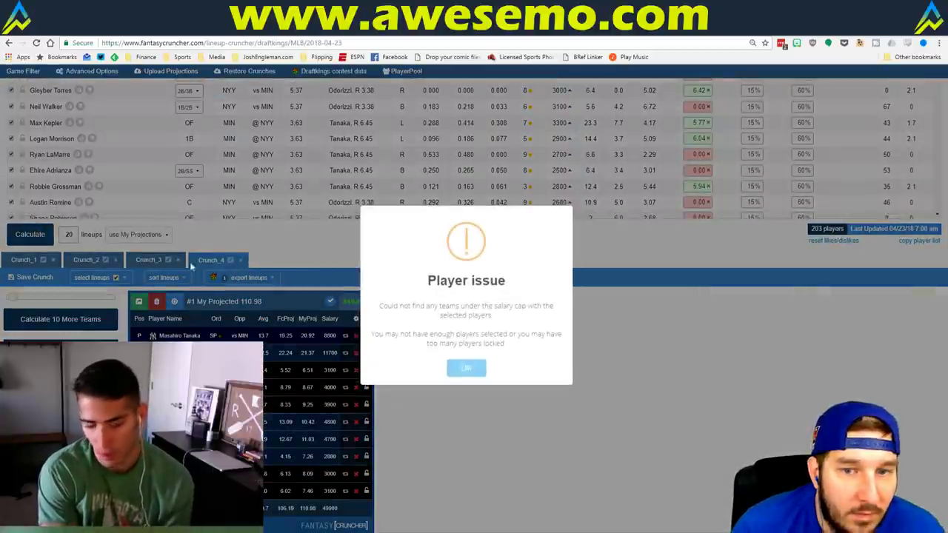
left_click(468, 368)
scroll(585, 362, "down", 2)
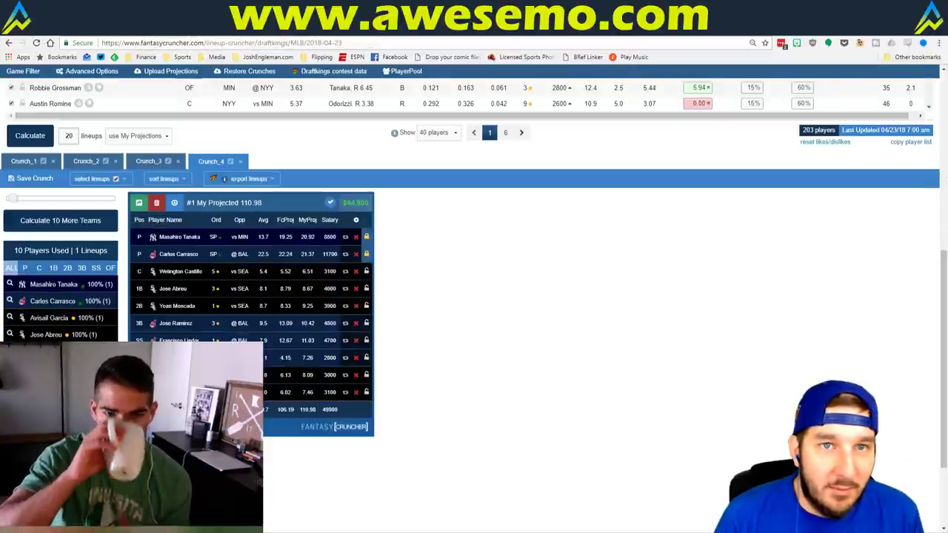
- Look over Walker Buehler's FanGraphs page, and switch to the Excel workbook to review the Giants–Nationals matchup and the pitcher values
key("ctrl+Tab")
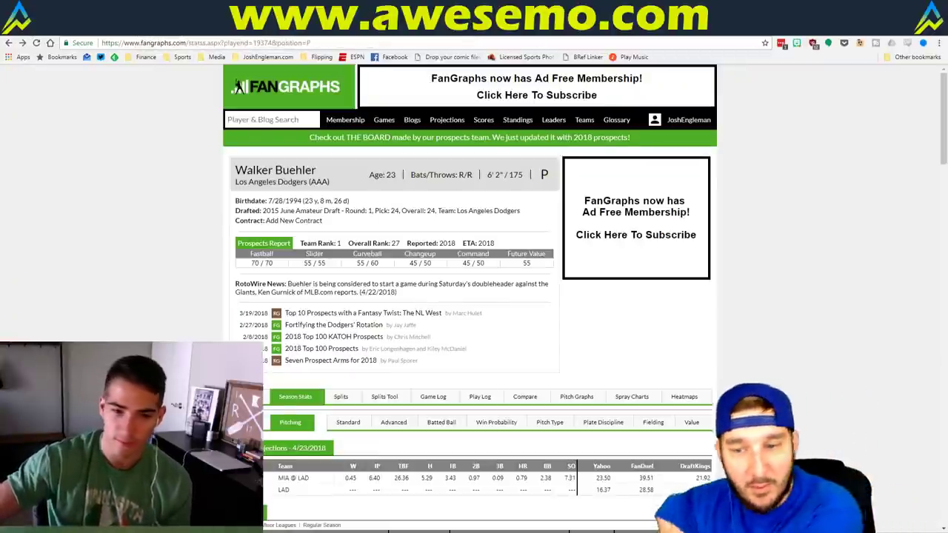
key("ctrl+shift+Tab")
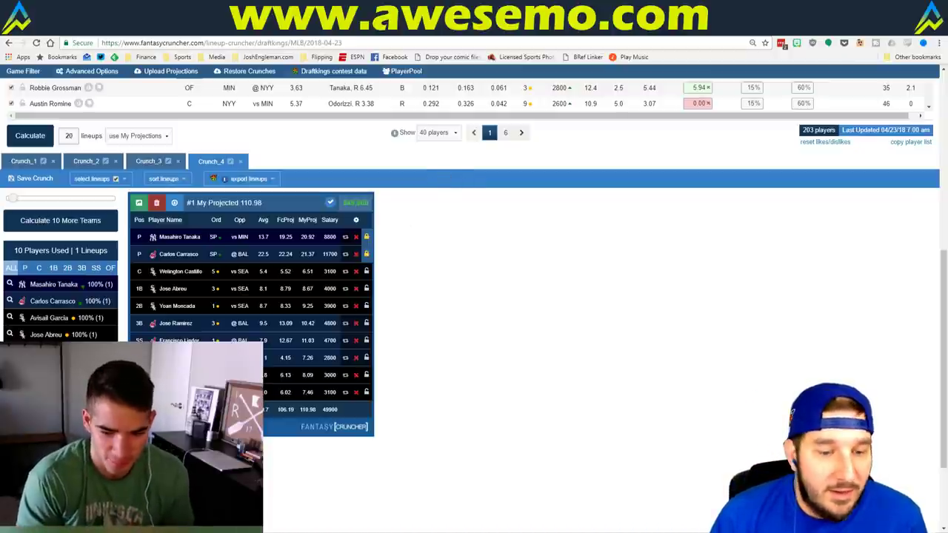
key("alt+Tab")
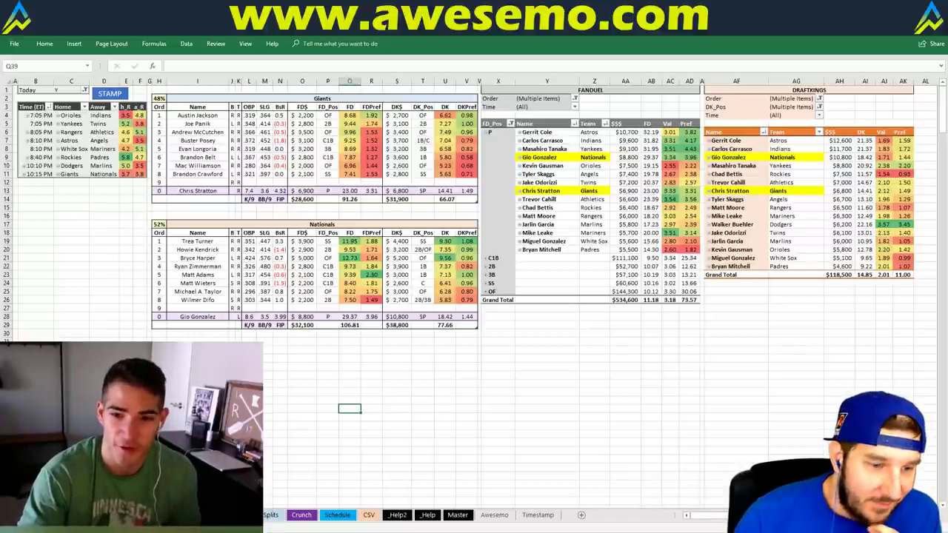
key("alt+Tab")
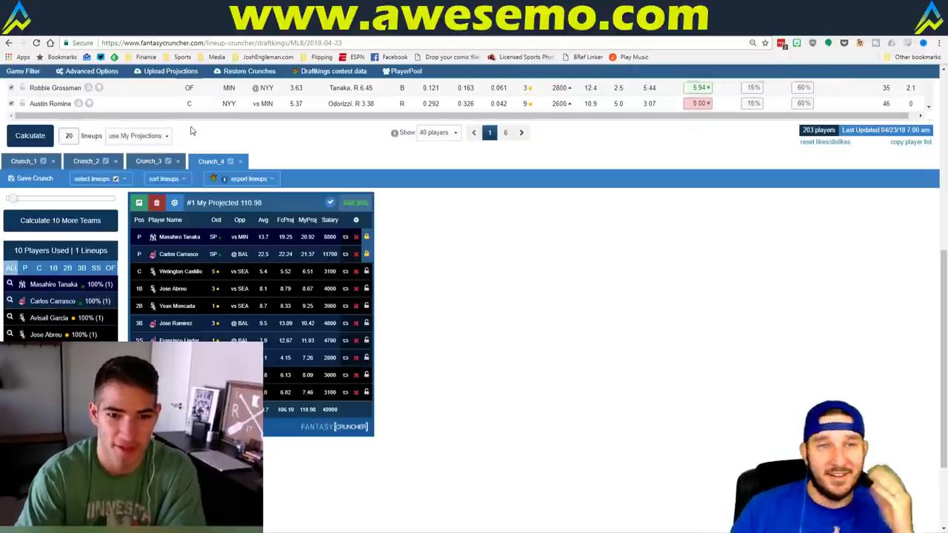
key("alt+Tab")
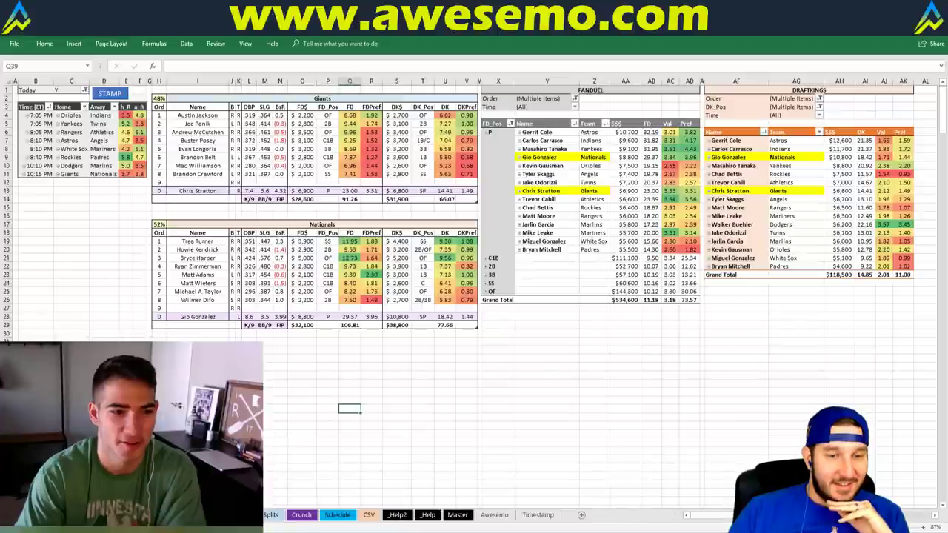
left_click(502, 331)
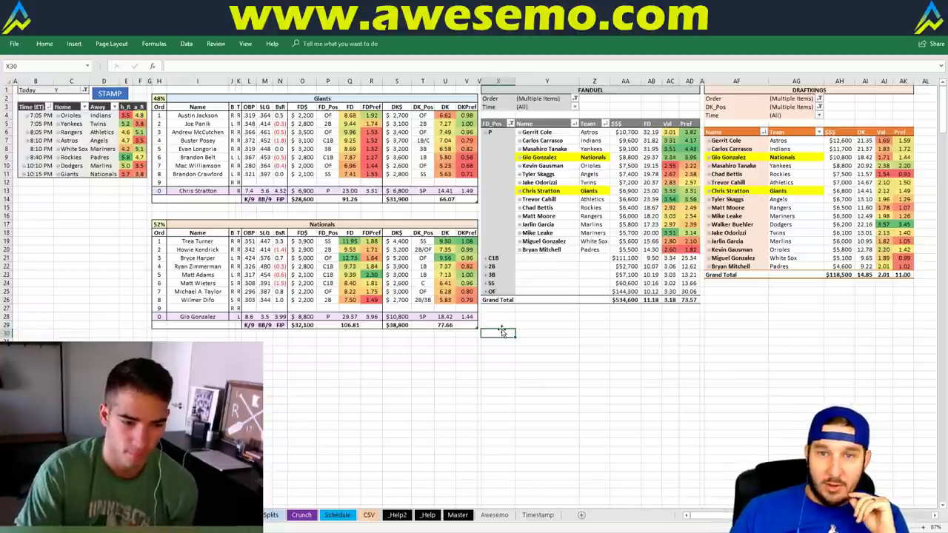
left_click(551, 317)
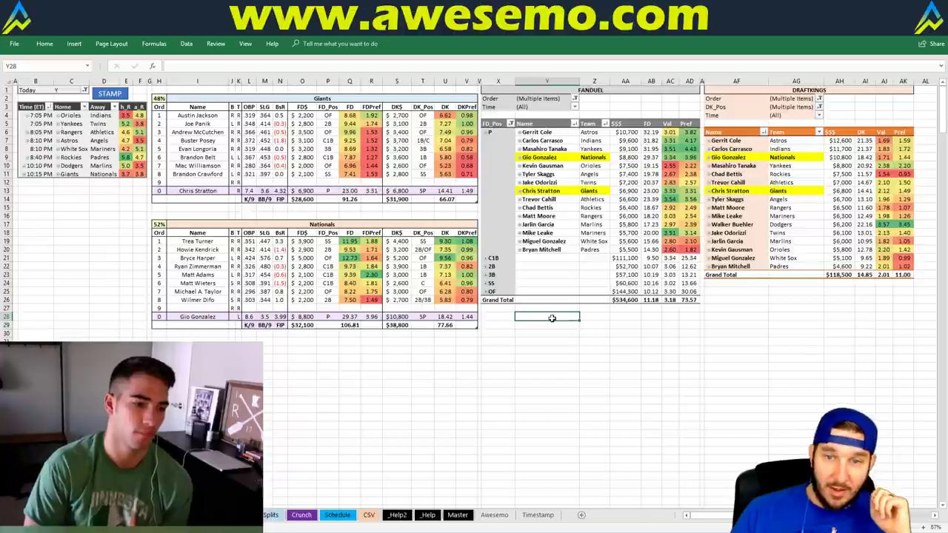